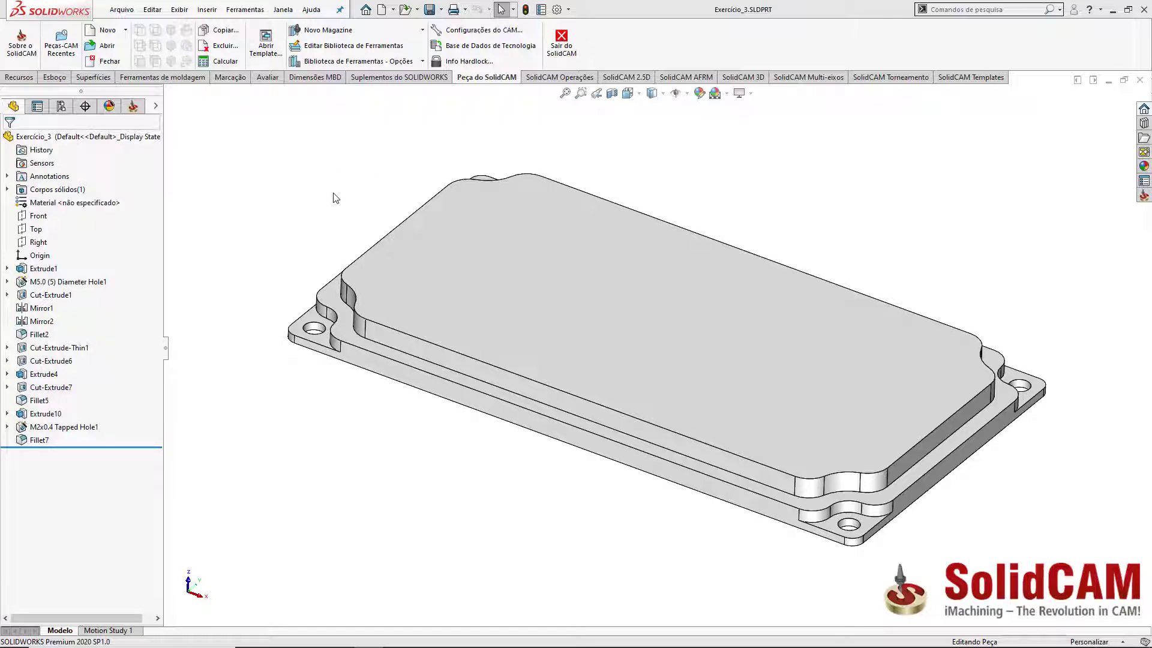
Create a new milling (Fresamento) CAM part from the Exercício_3 model.
middle_click_drag(512, 570, 613, 156)
middle_click_drag(628, 293, 613, 227)
scroll(645, 373, "down", 2)
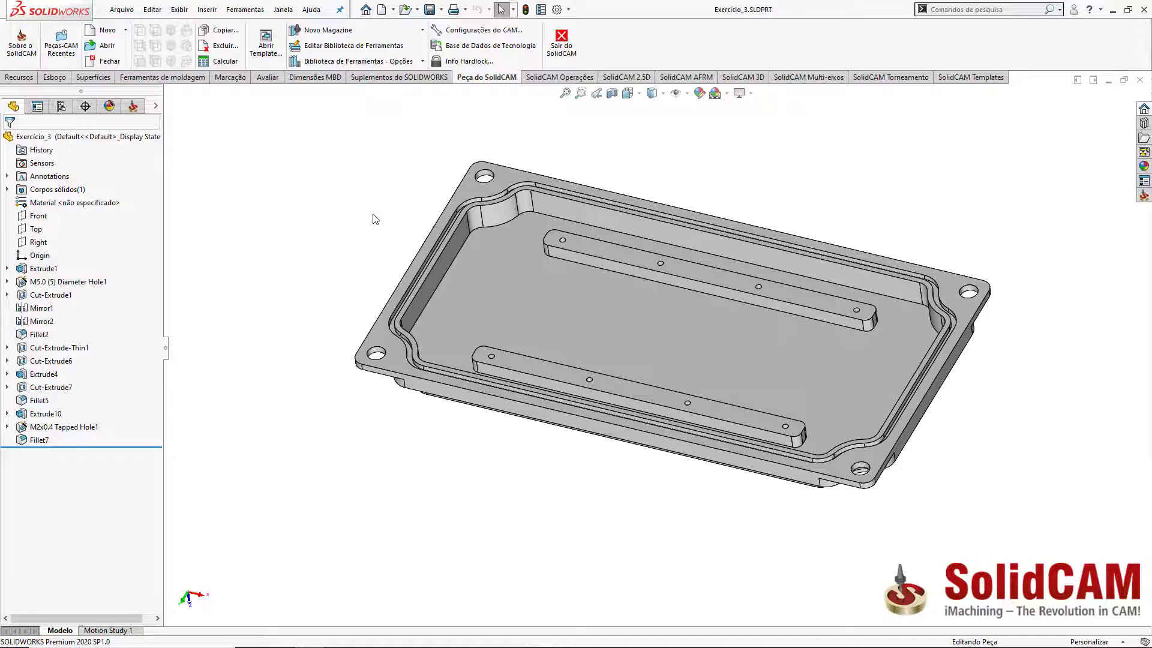
key("ctrl+7")
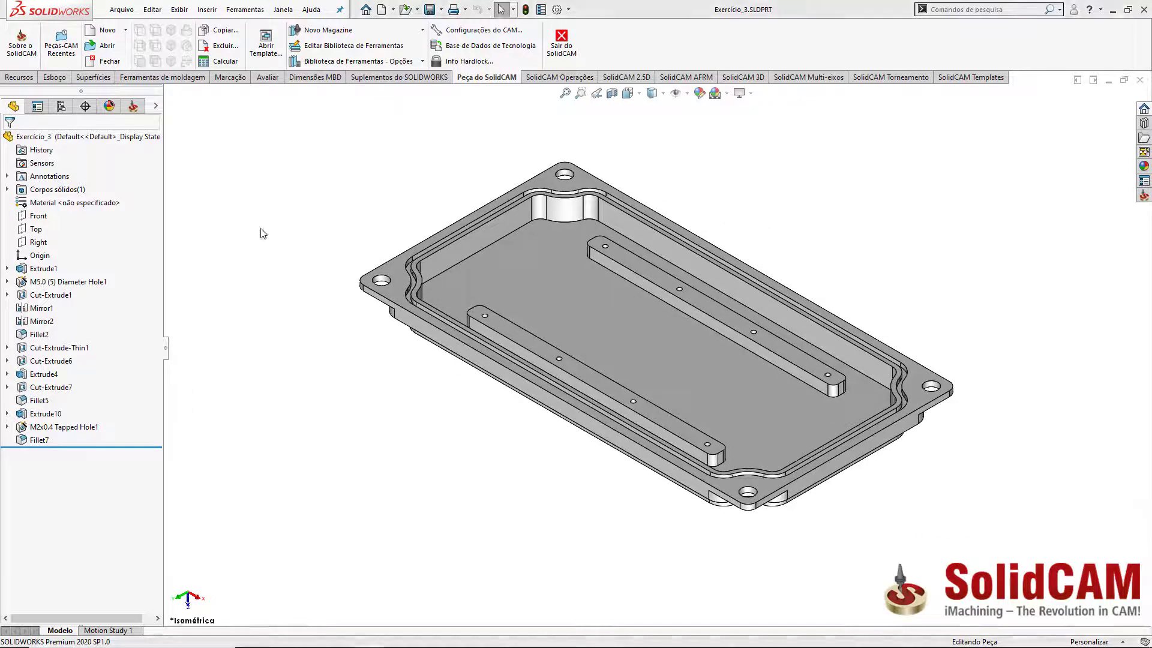
left_click(115, 32)
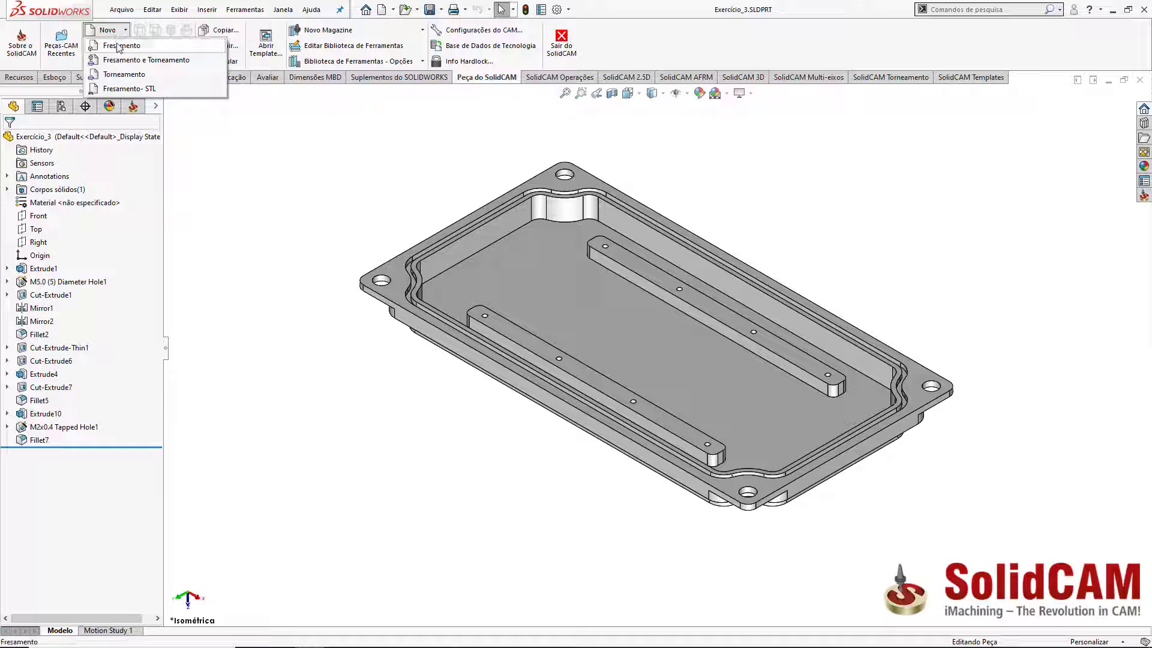
left_click(119, 46)
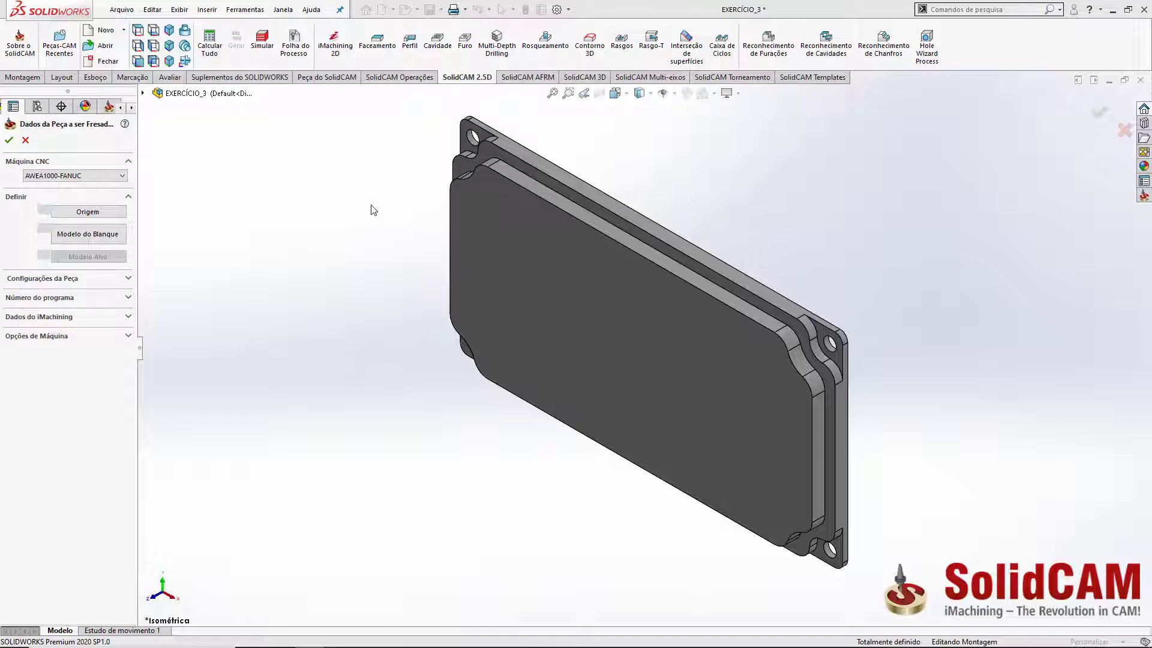
Define the stock model as a box (Caixa) around the cover's solid body.
middle_click_drag(373, 209, 607, 351)
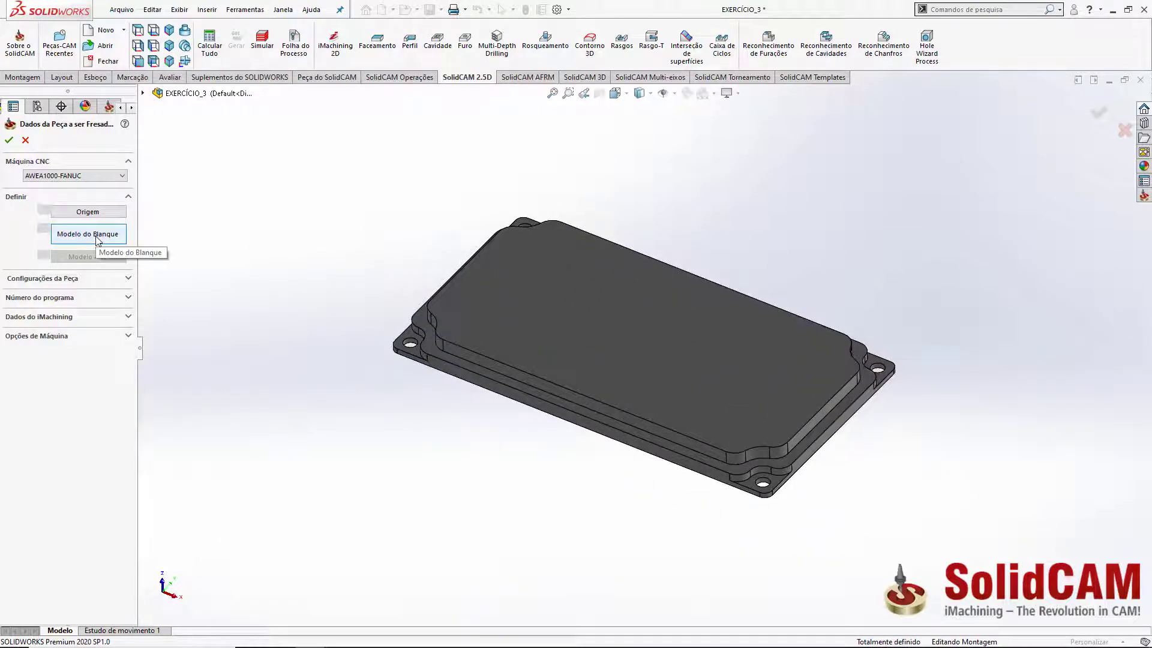
left_click(69, 236)
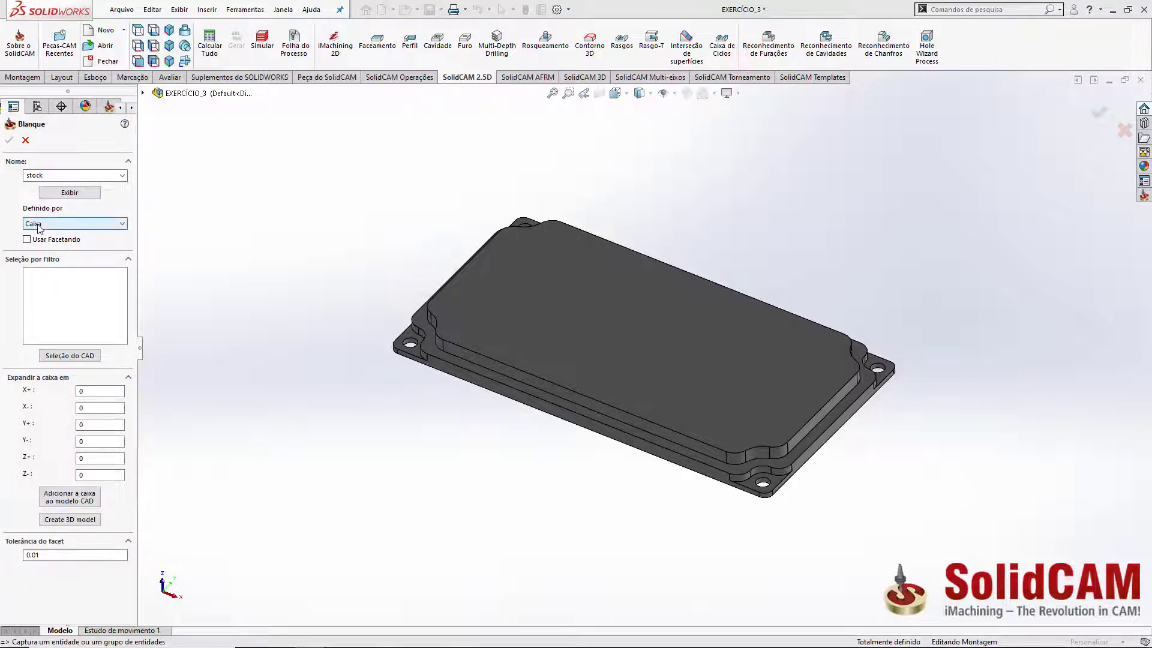
left_click(516, 292)
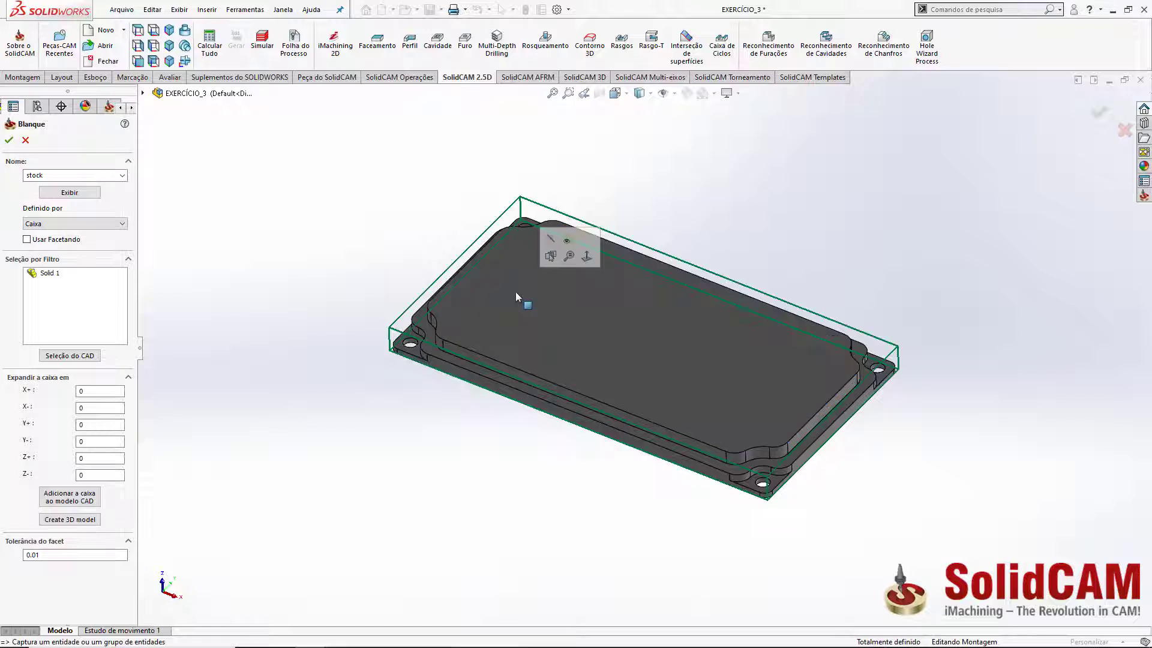
Expand the stock box by 2 in X+, X-, Y+, Y- and Z+, and by 5 in Z-.
scroll(643, 376, "down", 3)
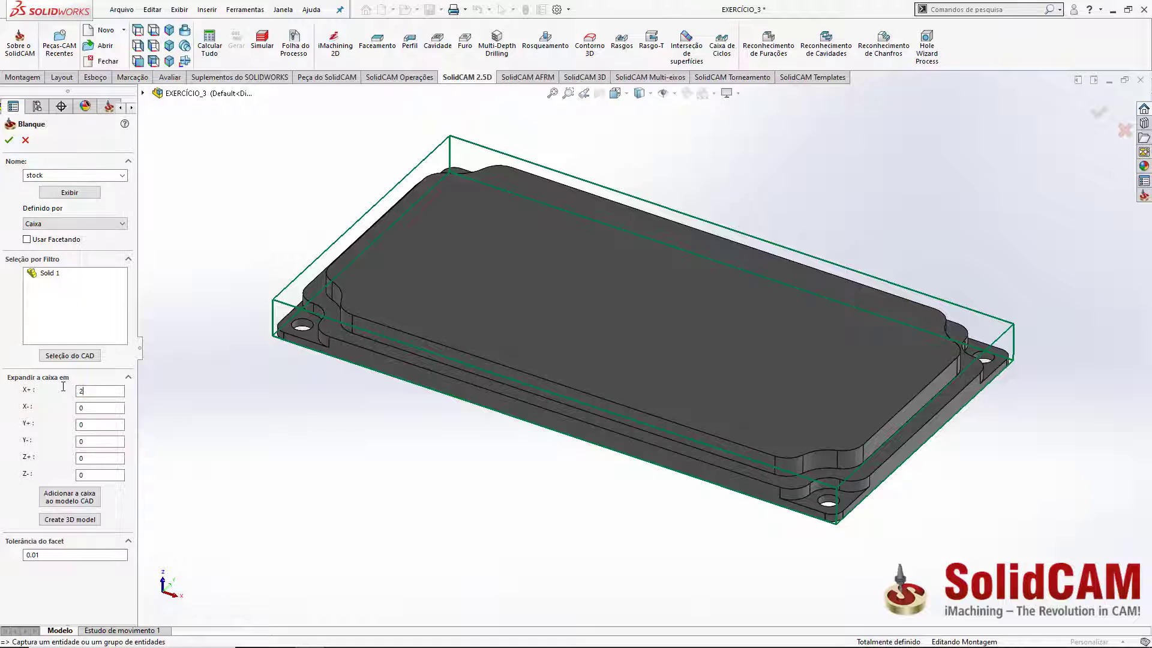
key("Tab")
type("2")
key("Tab")
type("2")
key("Tab")
type("2")
key("Tab")
type("2")
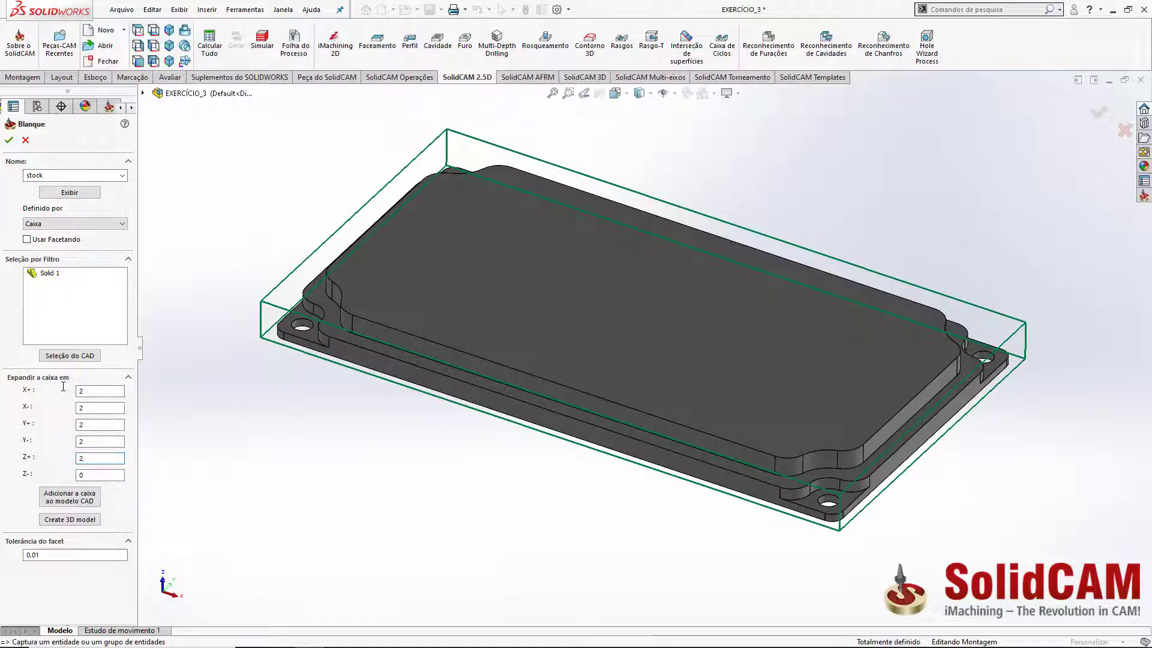
key("Tab")
type("5")
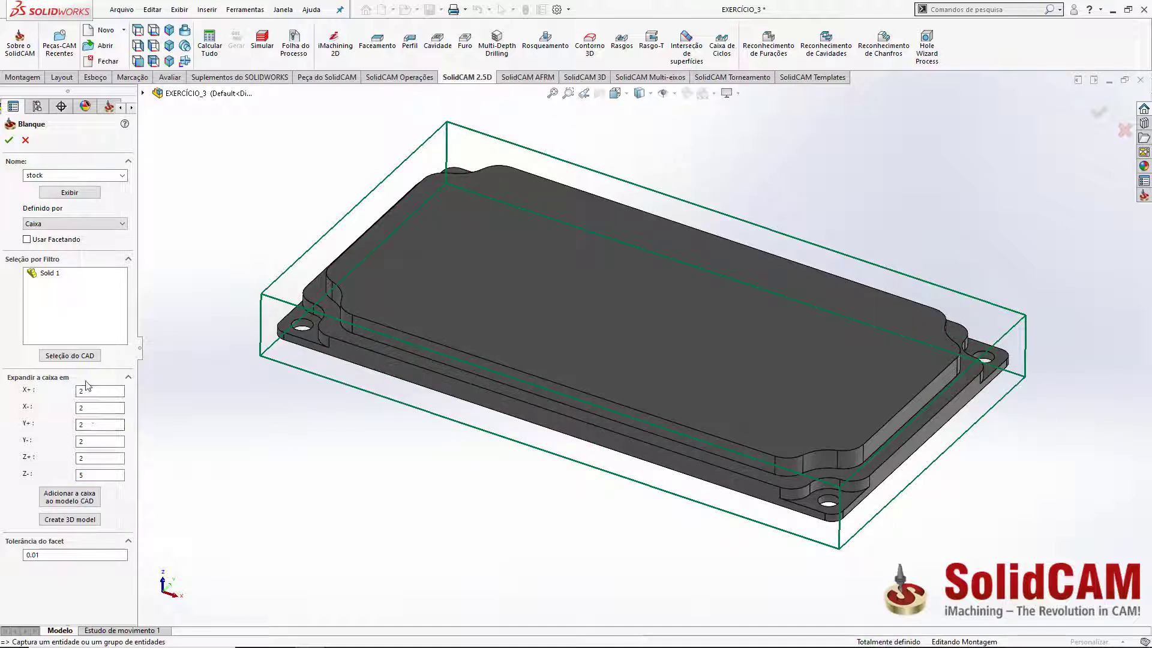
Generate a 3D model of the stock box and accept the stock definition.
left_click(63, 520)
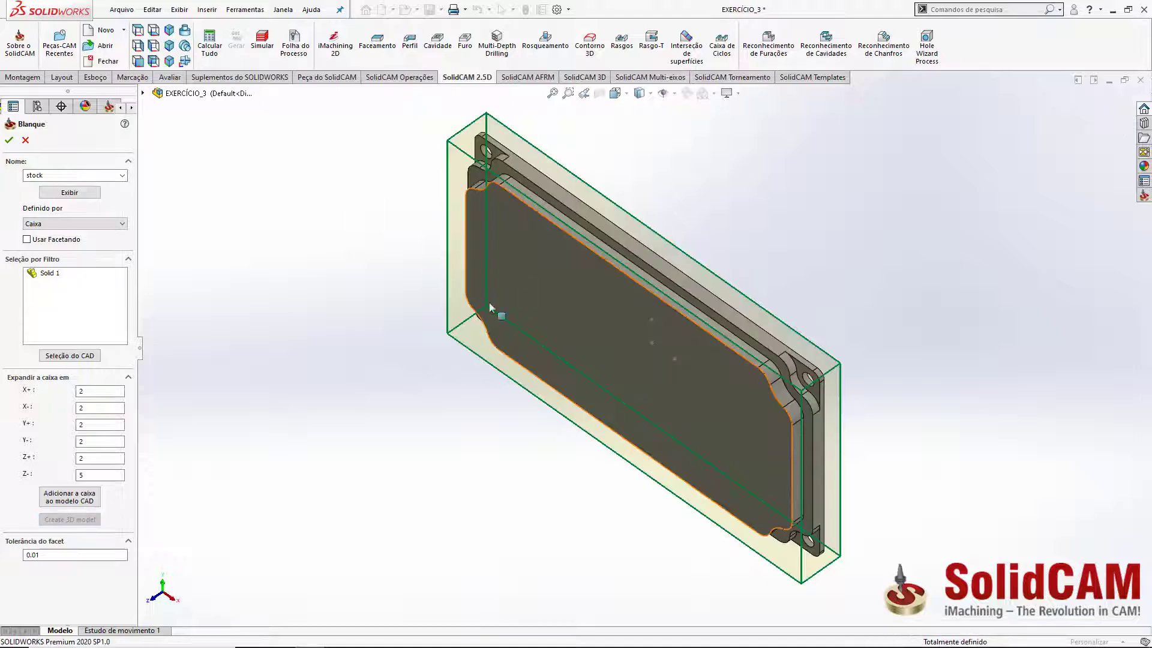
middle_click_drag(489, 308, 604, 152)
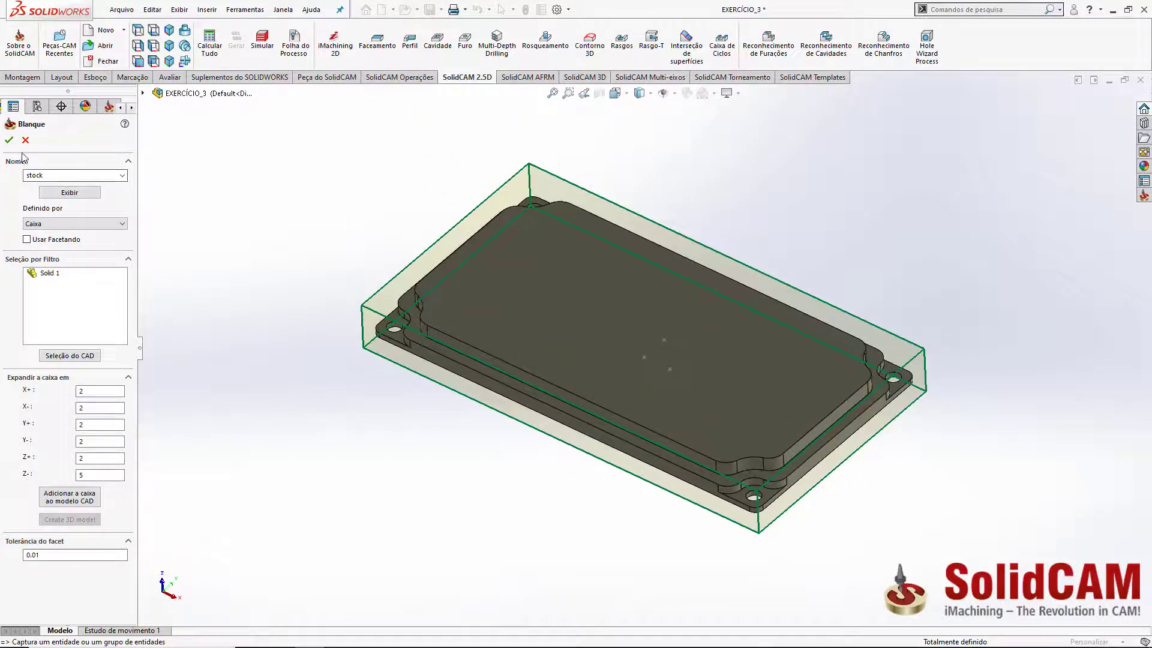
left_click(9, 140)
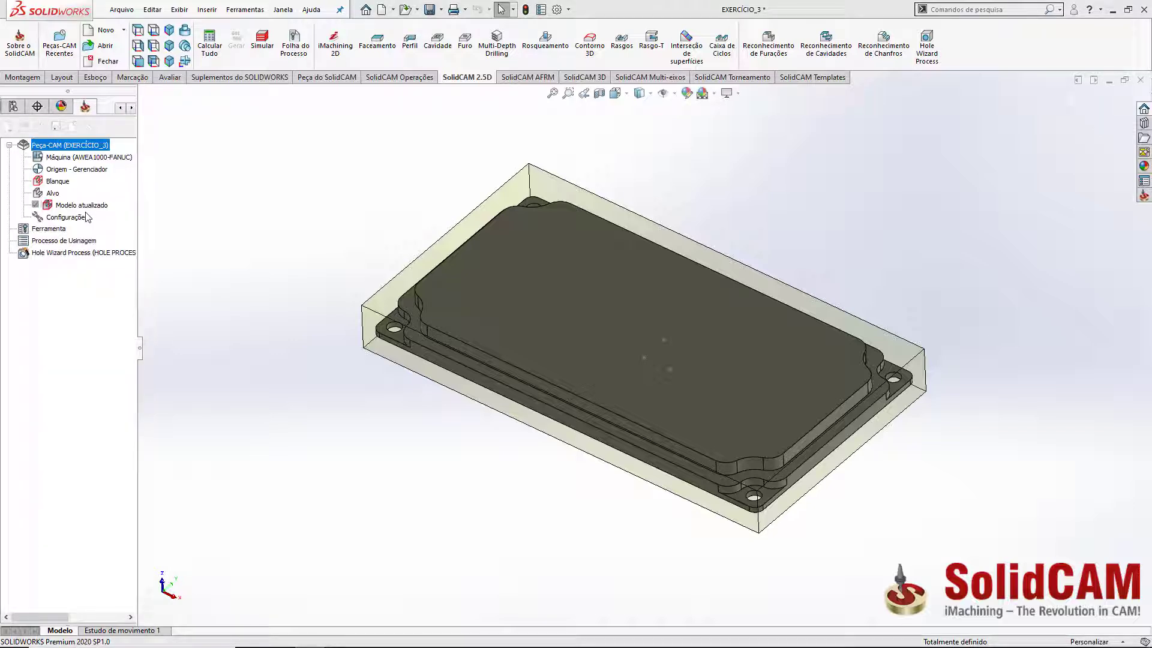
Define machine origin 1 on the stock's upper face, positioned at the upper corner of the box (Canto Superior da caixa).
left_click(484, 211)
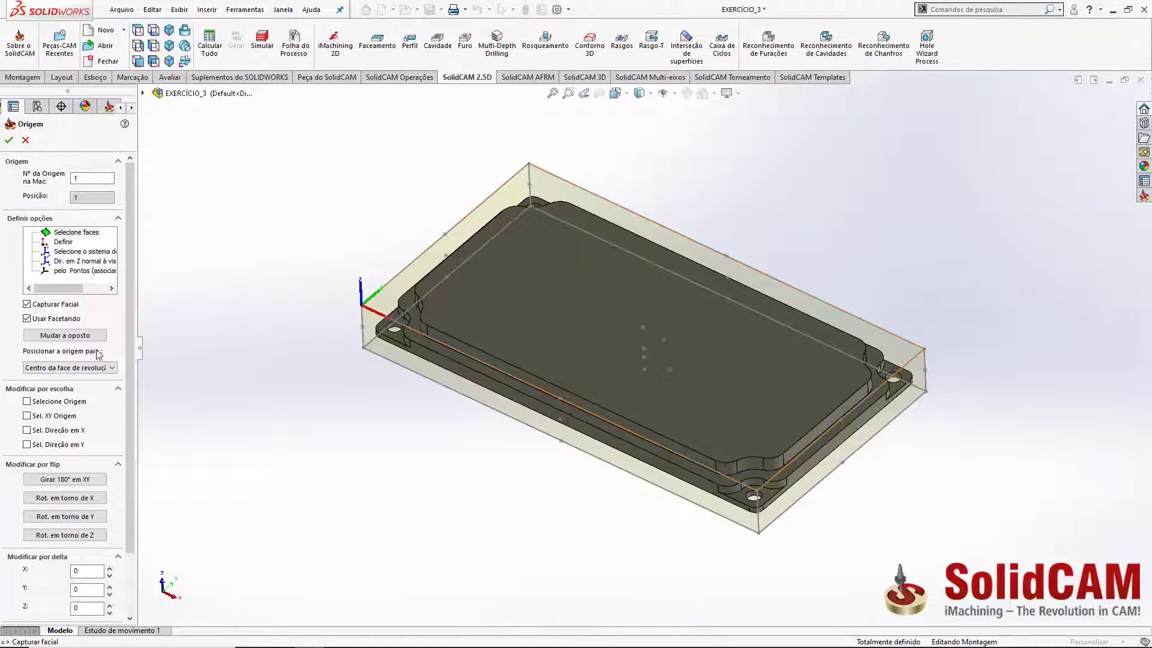
left_click(75, 368)
left_click(76, 375)
left_click(406, 281)
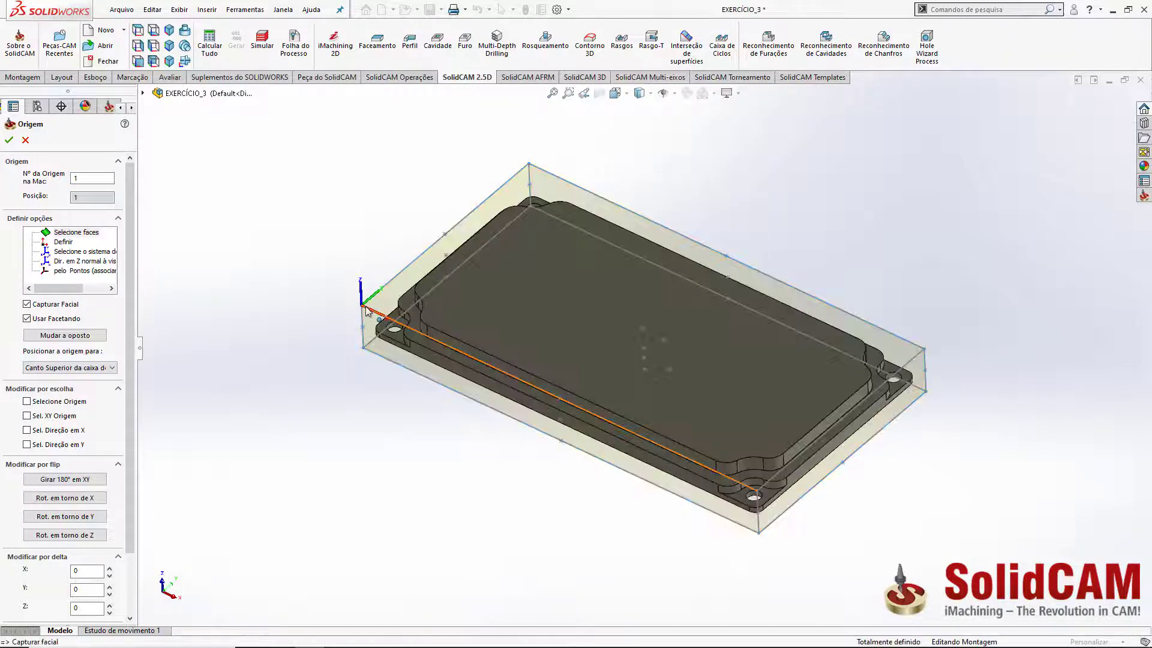
left_click(8, 141)
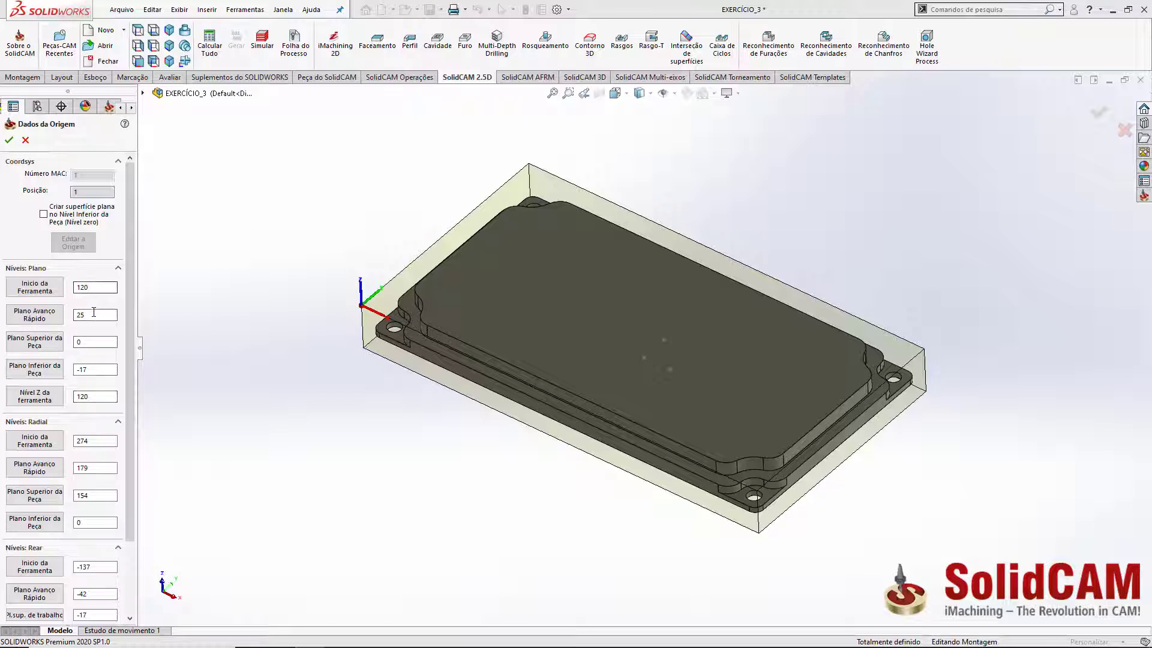
Pick model geometry to set the part's upper plane to -2 and lower plane to -12, and accept the origin.
left_click(95, 342)
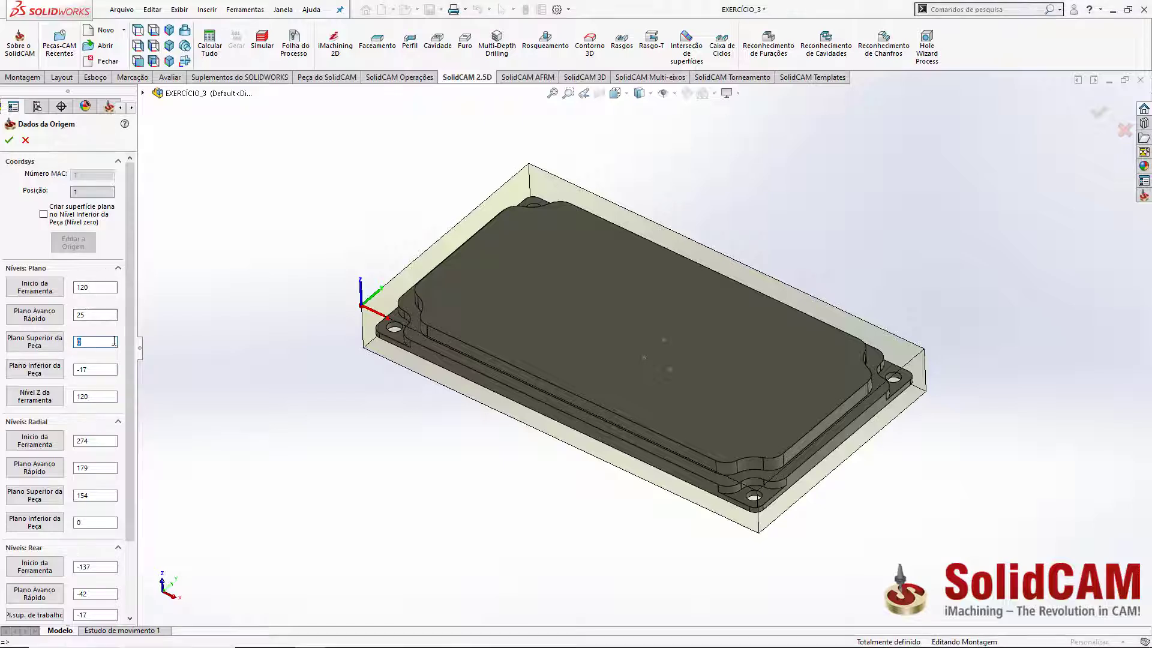
left_click(459, 295)
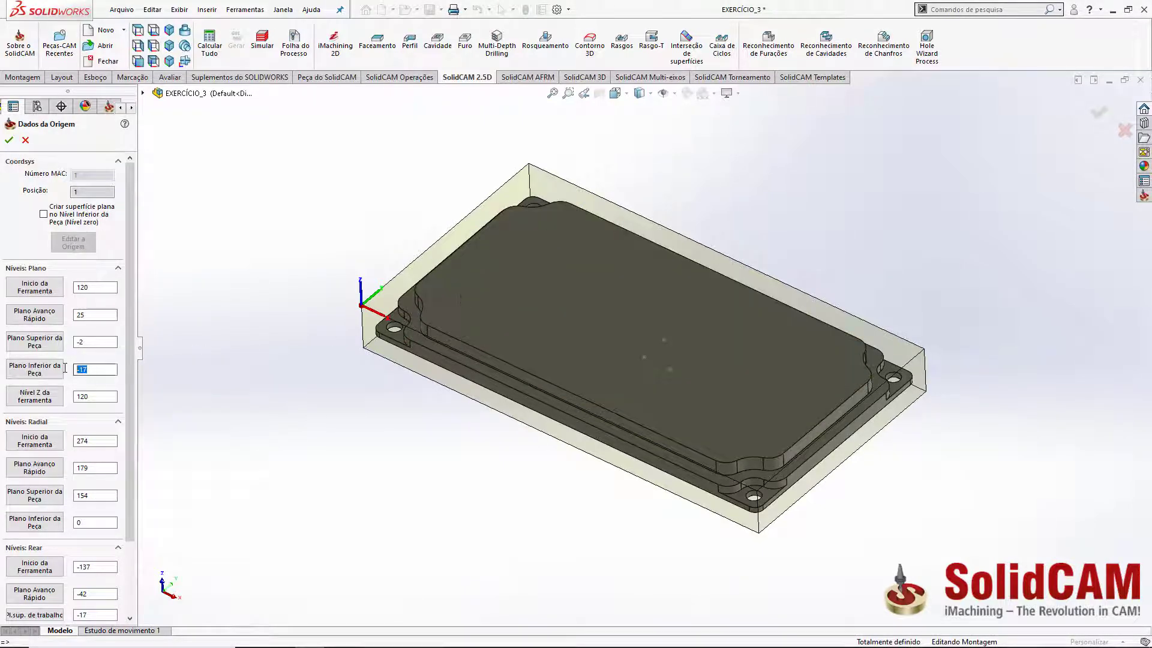
left_click(457, 379)
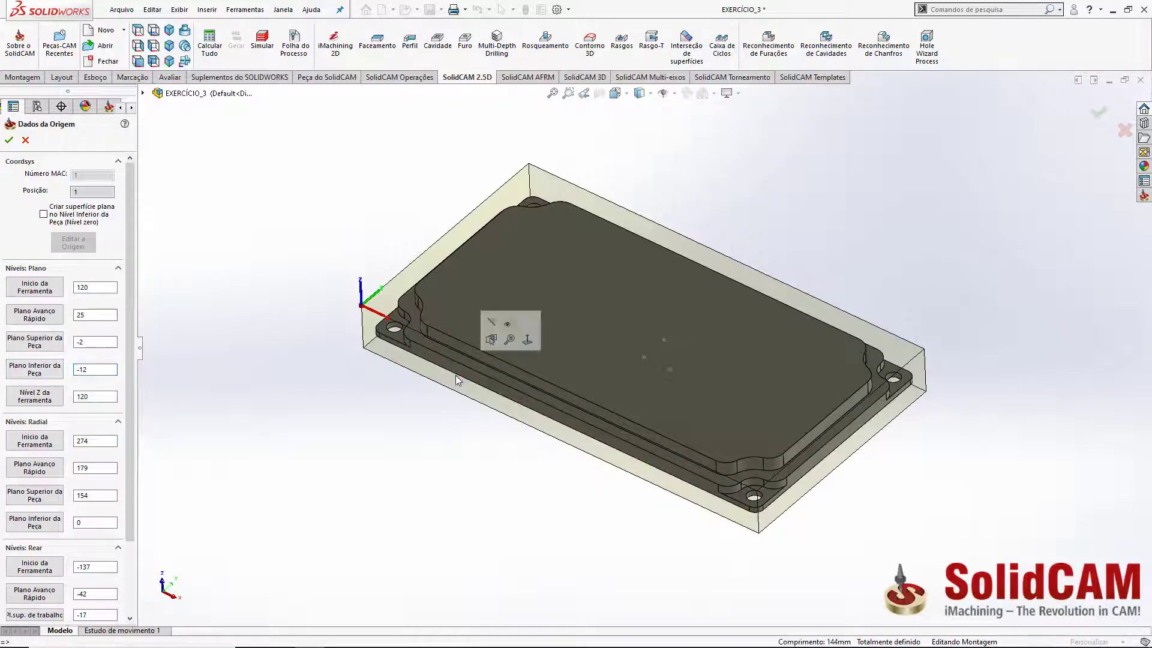
left_click(8, 142)
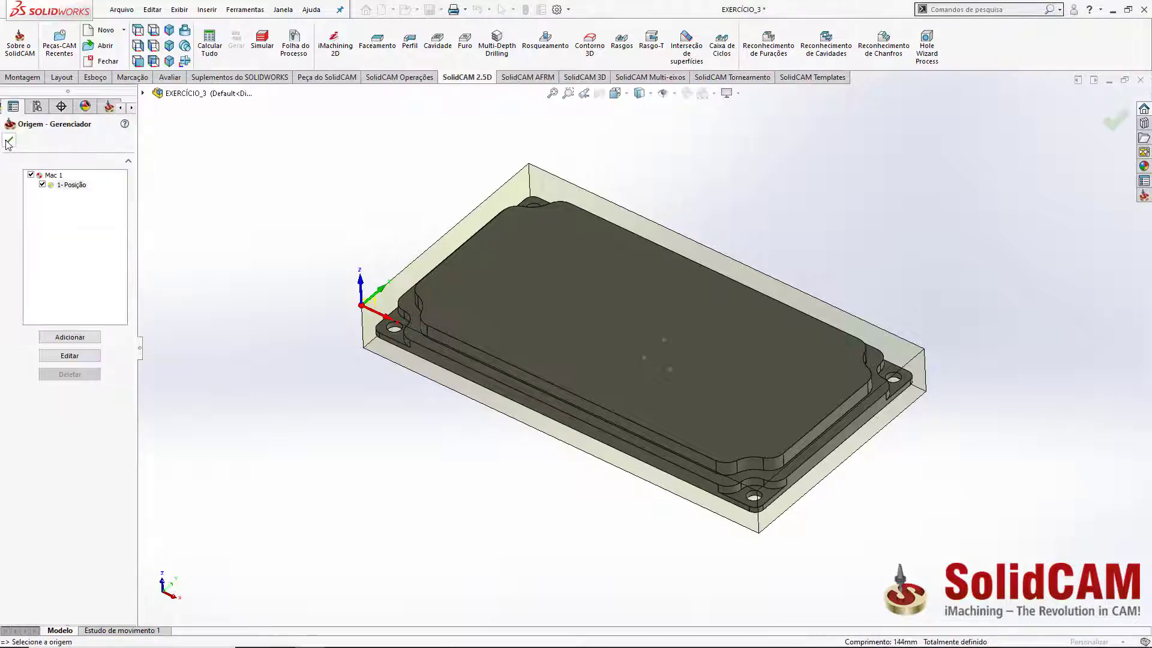
middle_click_drag(366, 204, 369, 191)
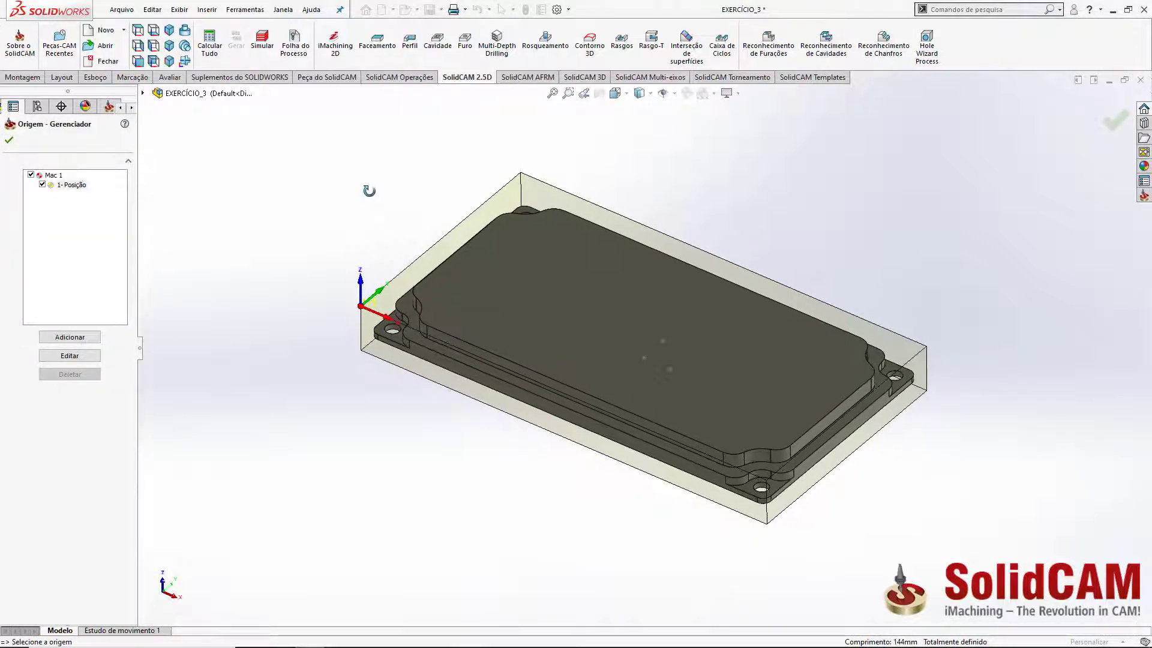
left_click(10, 143)
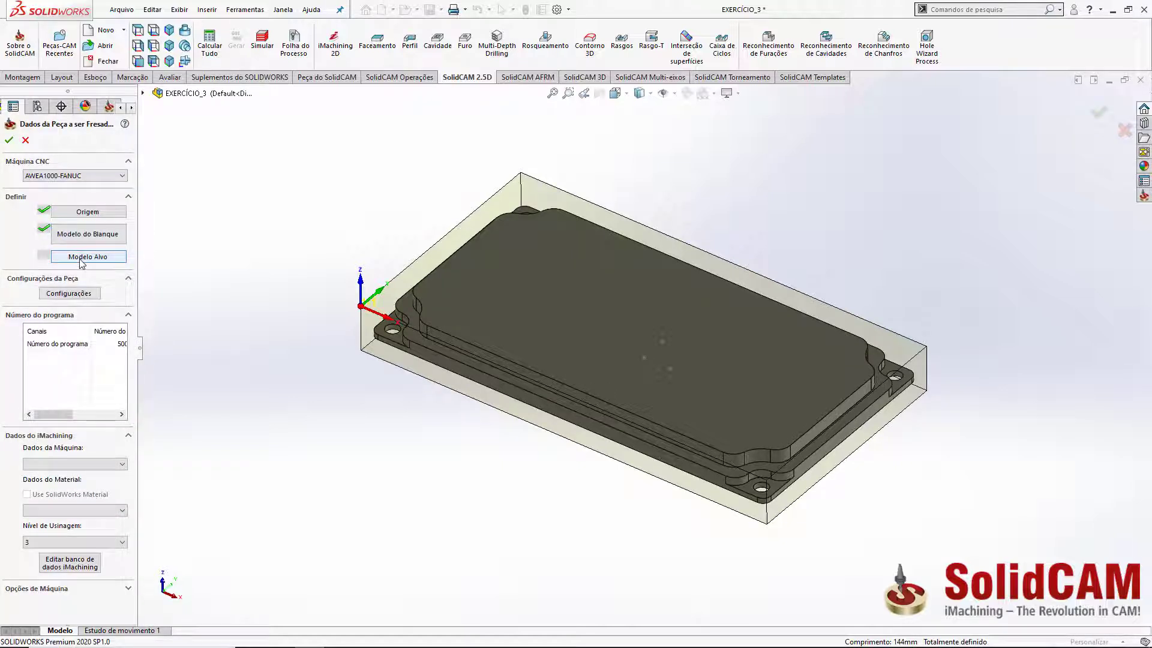
Define the target model from the cover's solid, accept the CAM-part data and widen the CAM tree.
left_click(81, 260)
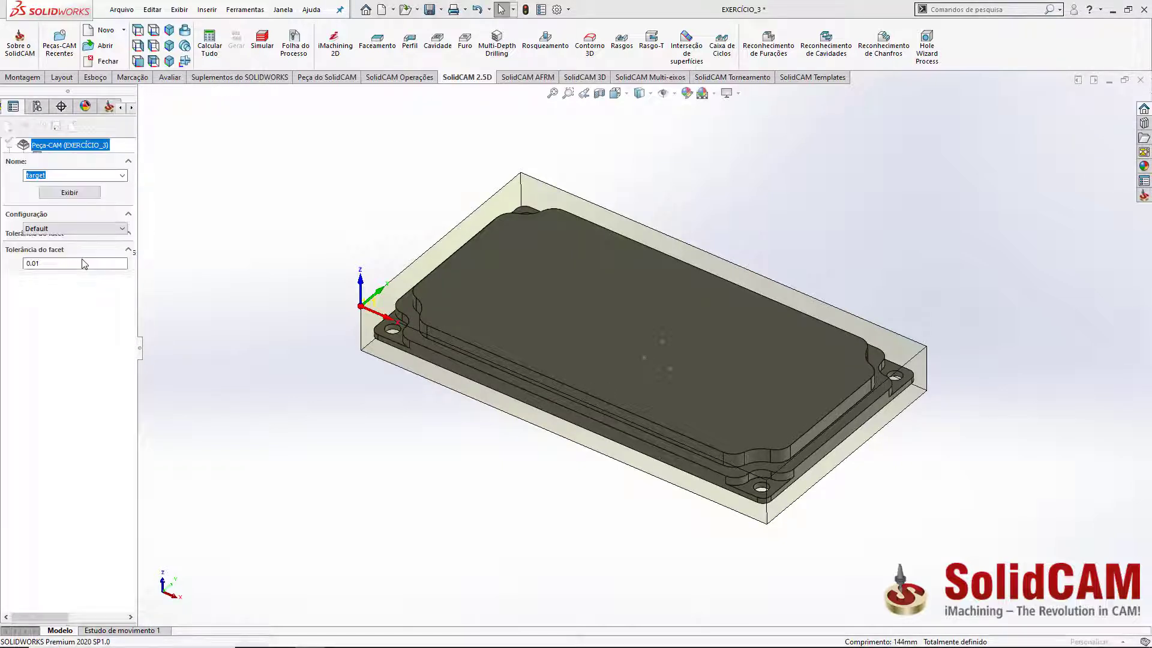
left_click(464, 282)
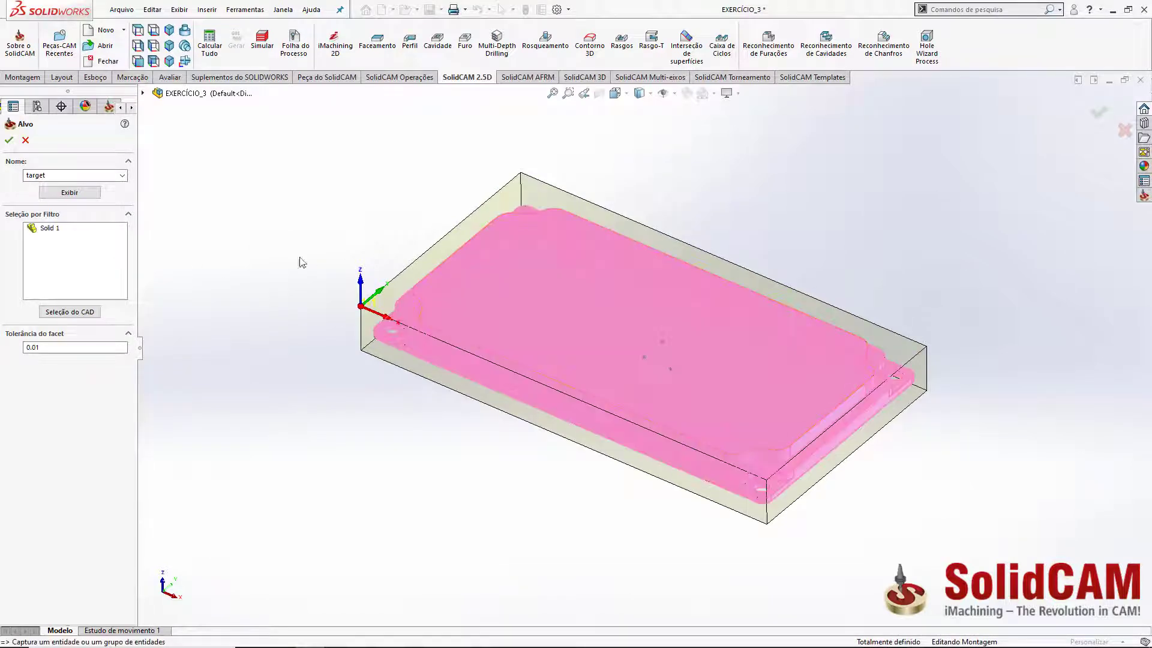
left_click(9, 140)
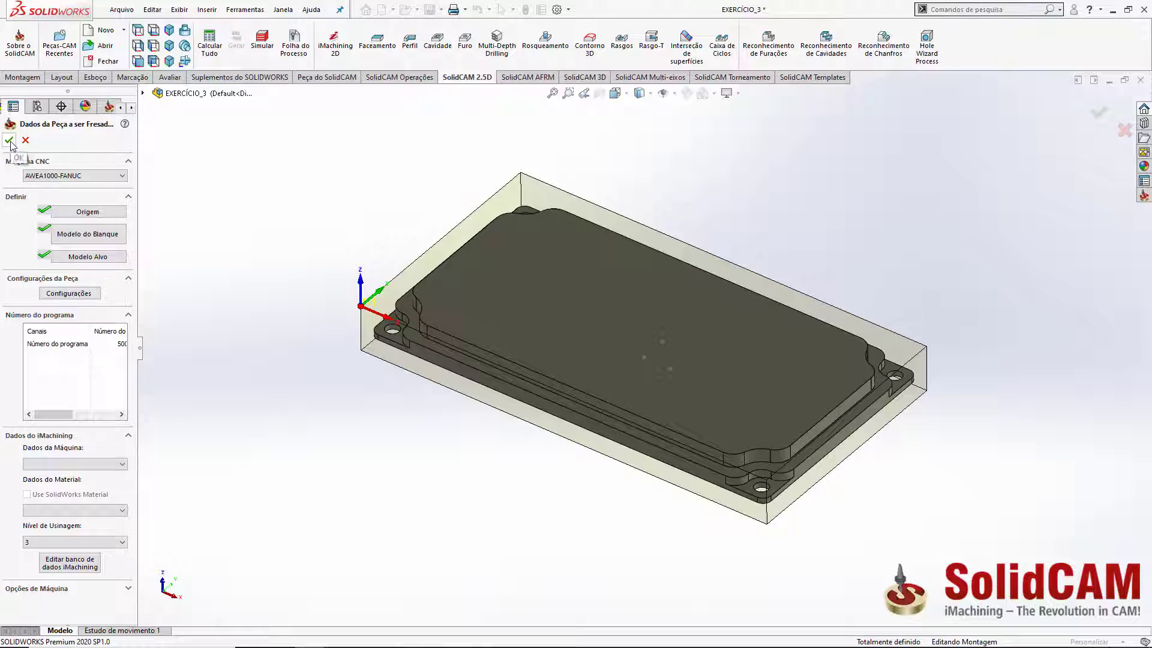
left_click(10, 142)
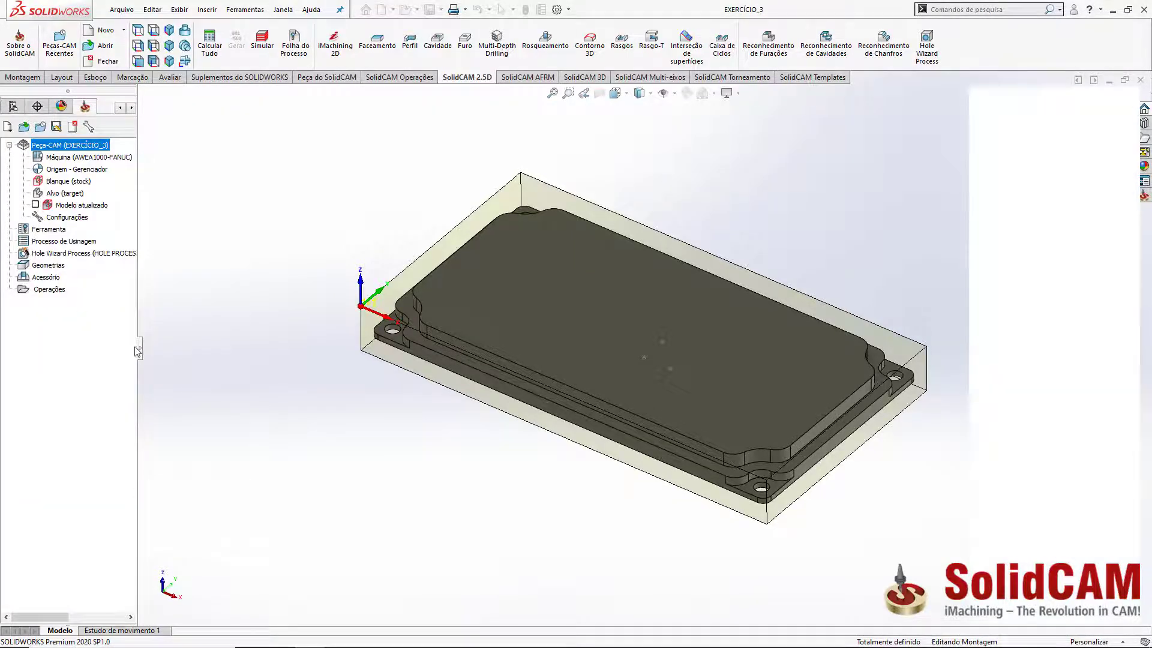
left_click_drag(140, 350, 163, 346)
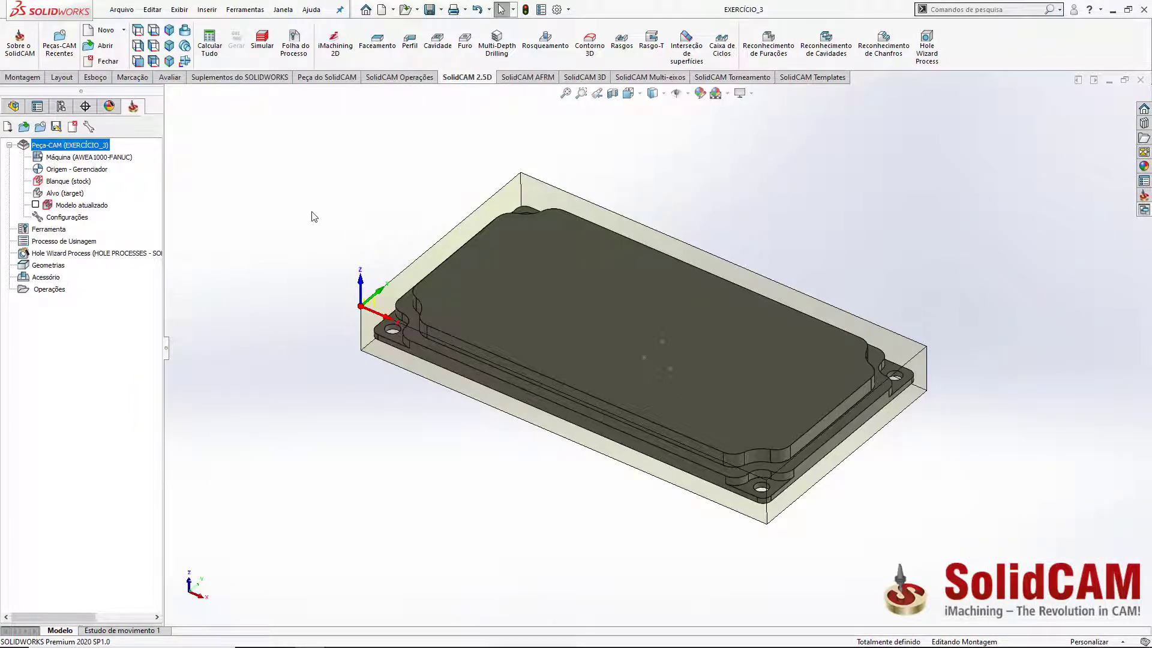
right_click(57, 291)
mouse_move(96, 304)
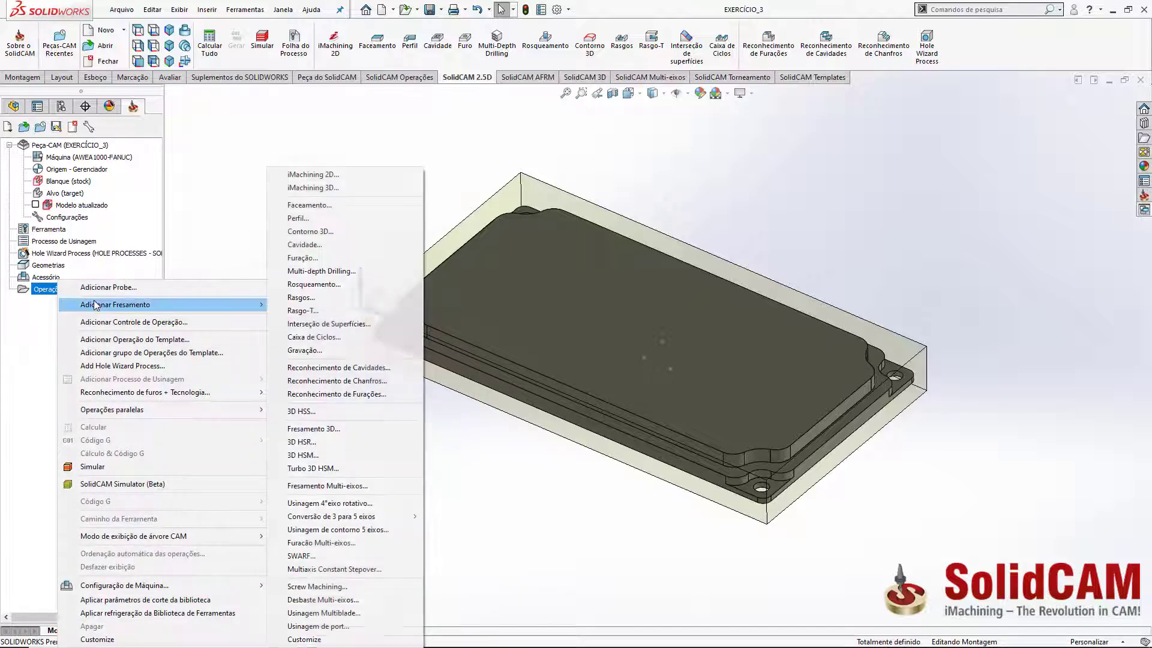
left_click(212, 197)
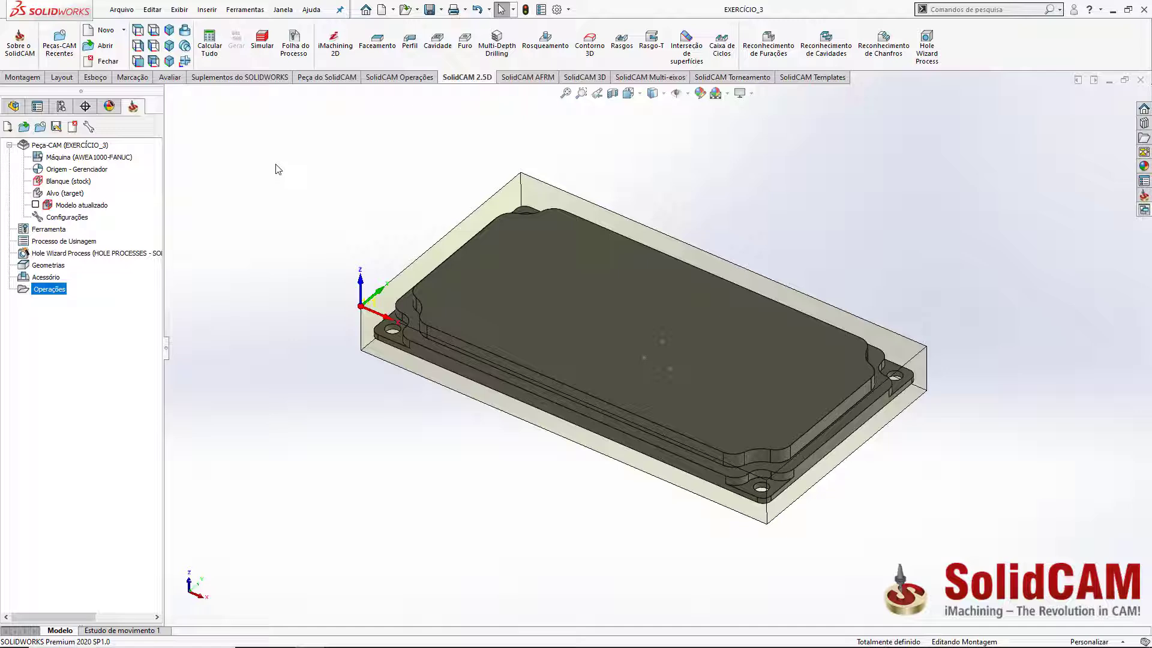
Insert an existing component into the assembly, choosing the vise assembly Montagem_Morsa1 from the desktop folder Exercícios > Exercício_3.
scroll(296, 198, "up", 1)
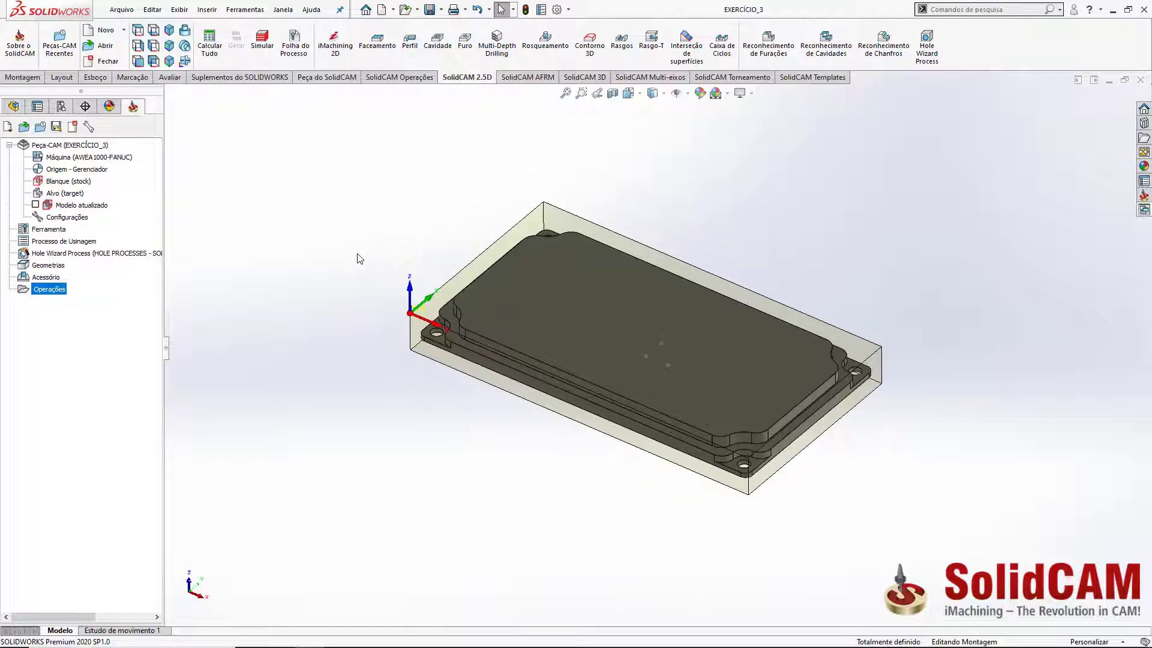
left_click(207, 10)
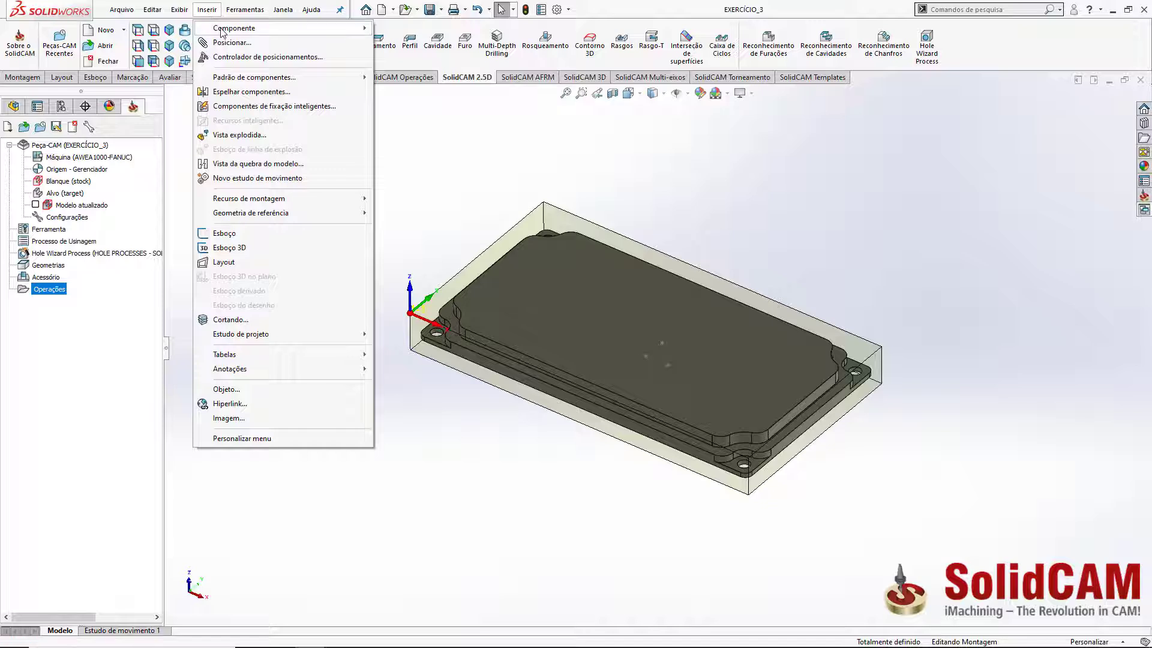
mouse_move(223, 28)
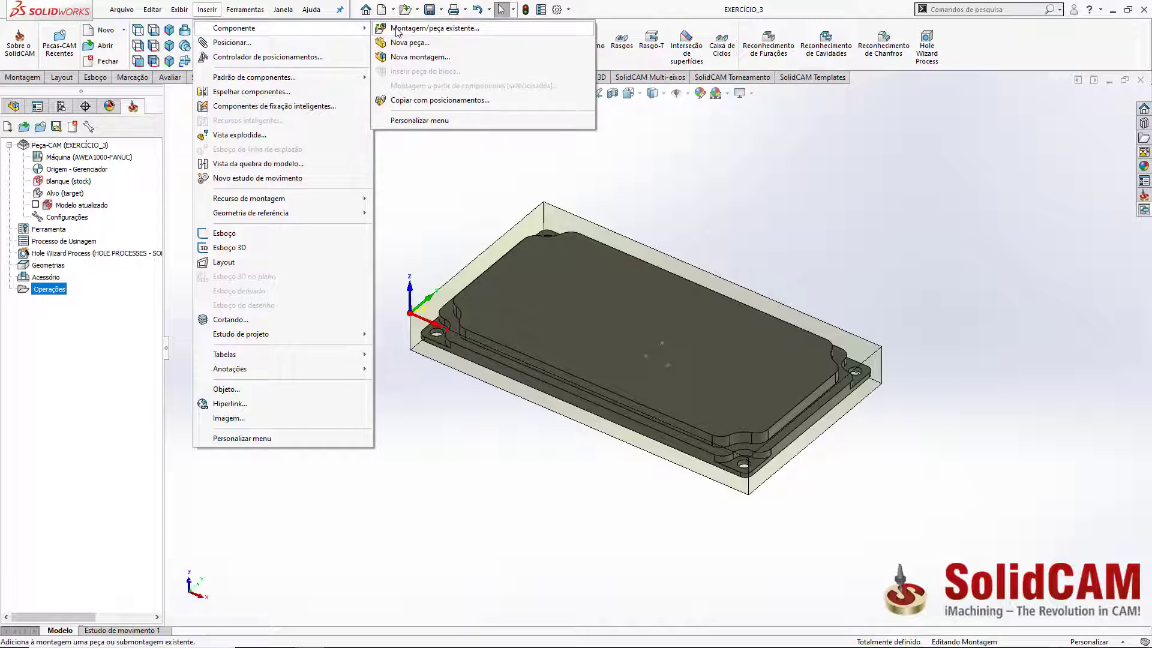
left_click(23, 78)
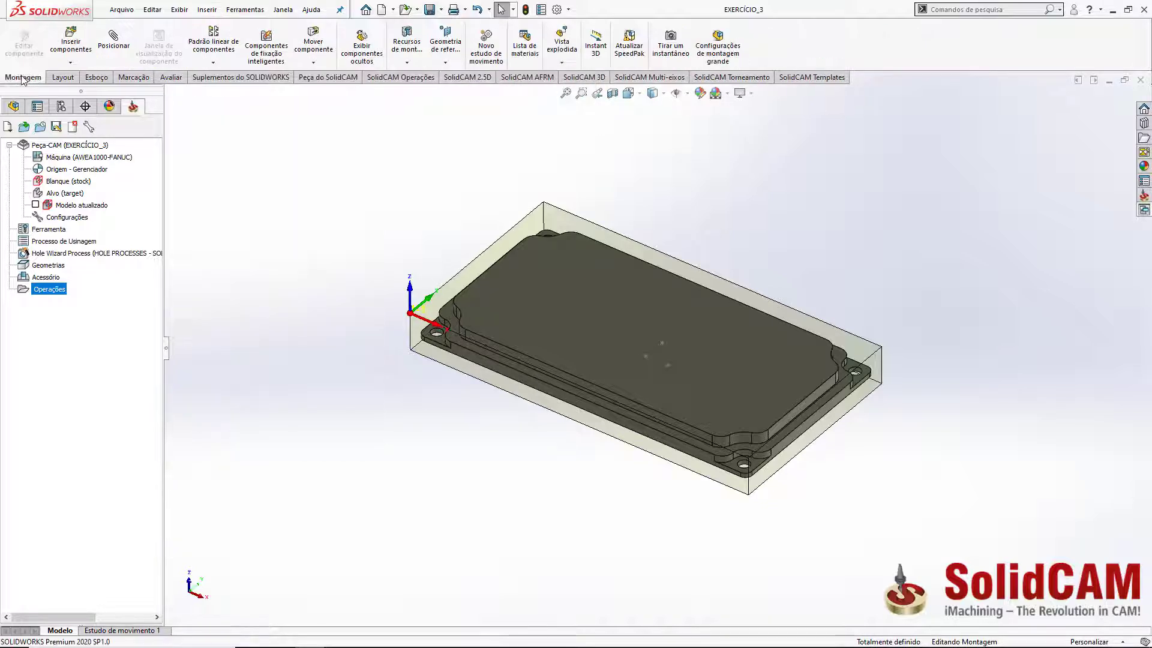
left_click(78, 44)
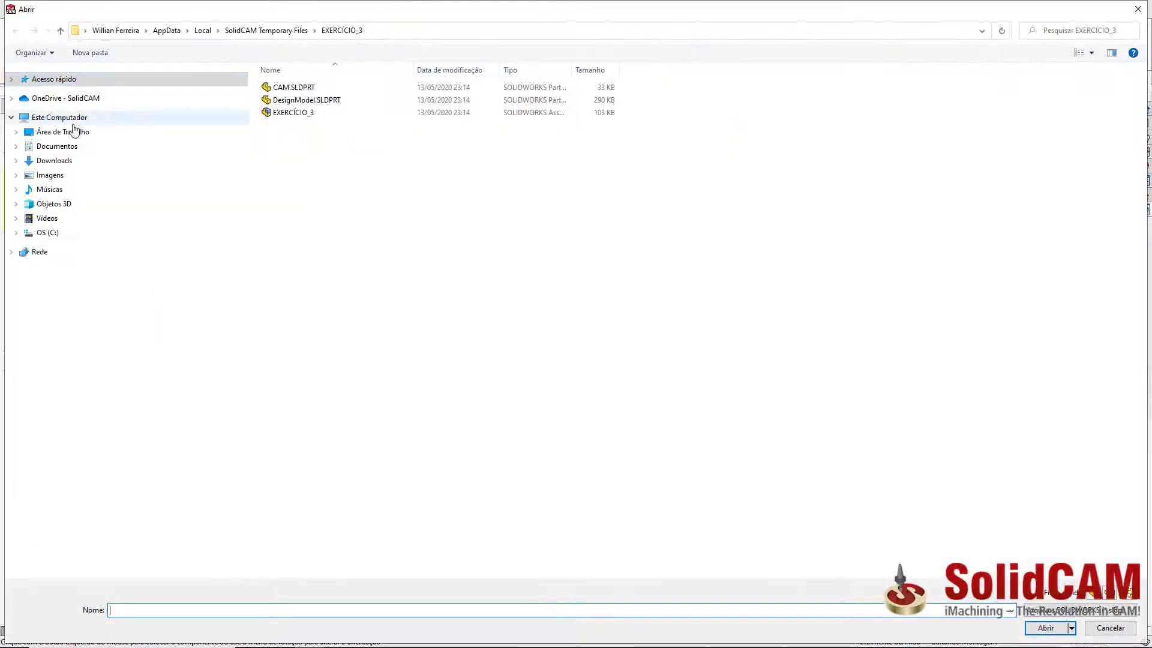
left_click(70, 137)
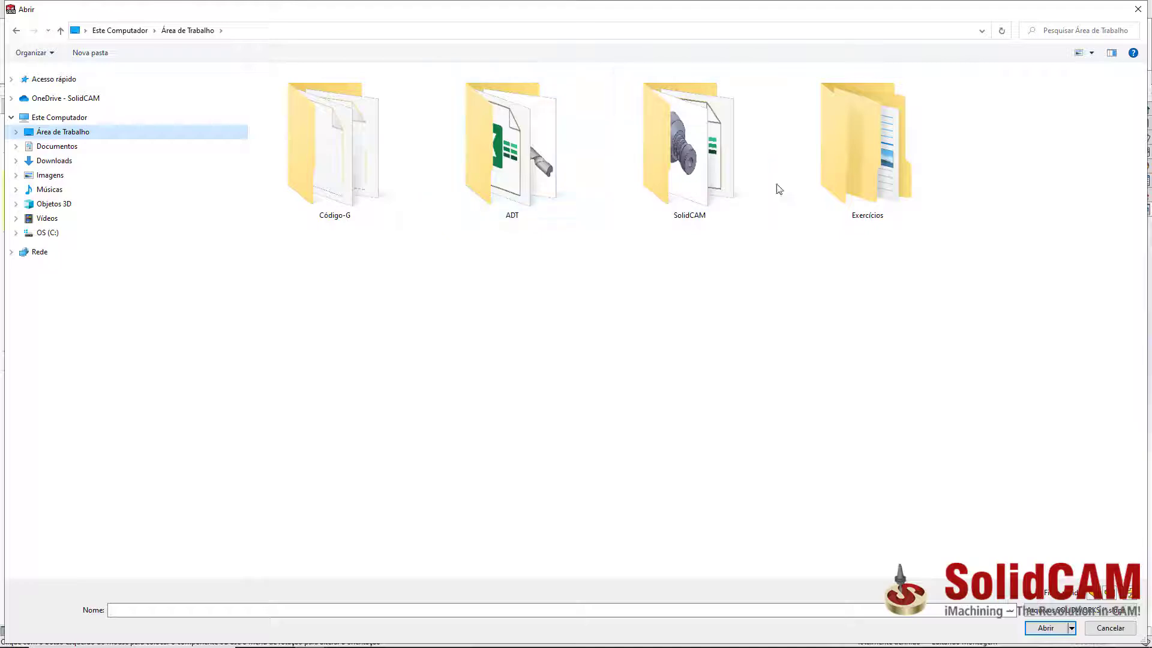
double_click(839, 167)
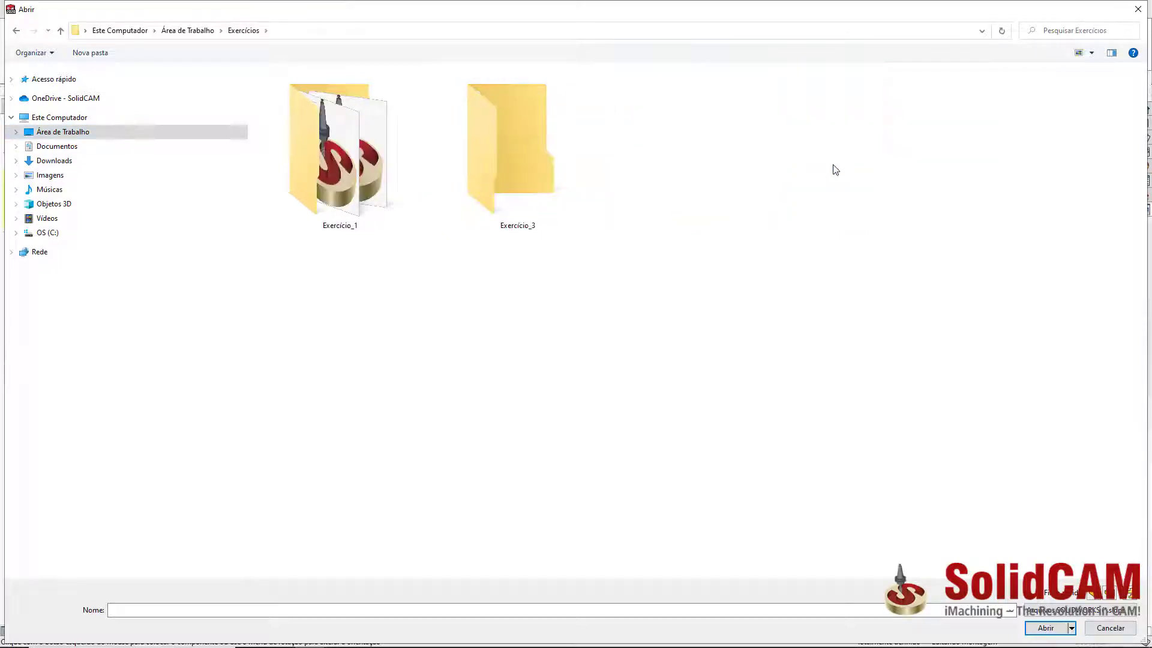
double_click(521, 178)
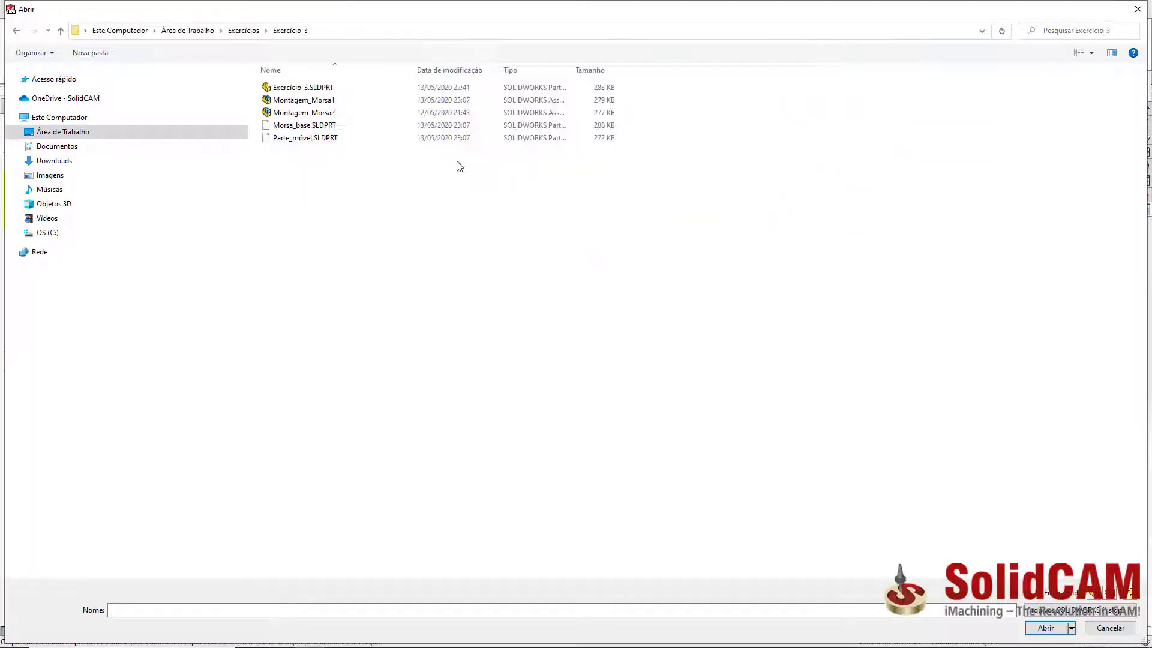
left_click(290, 102)
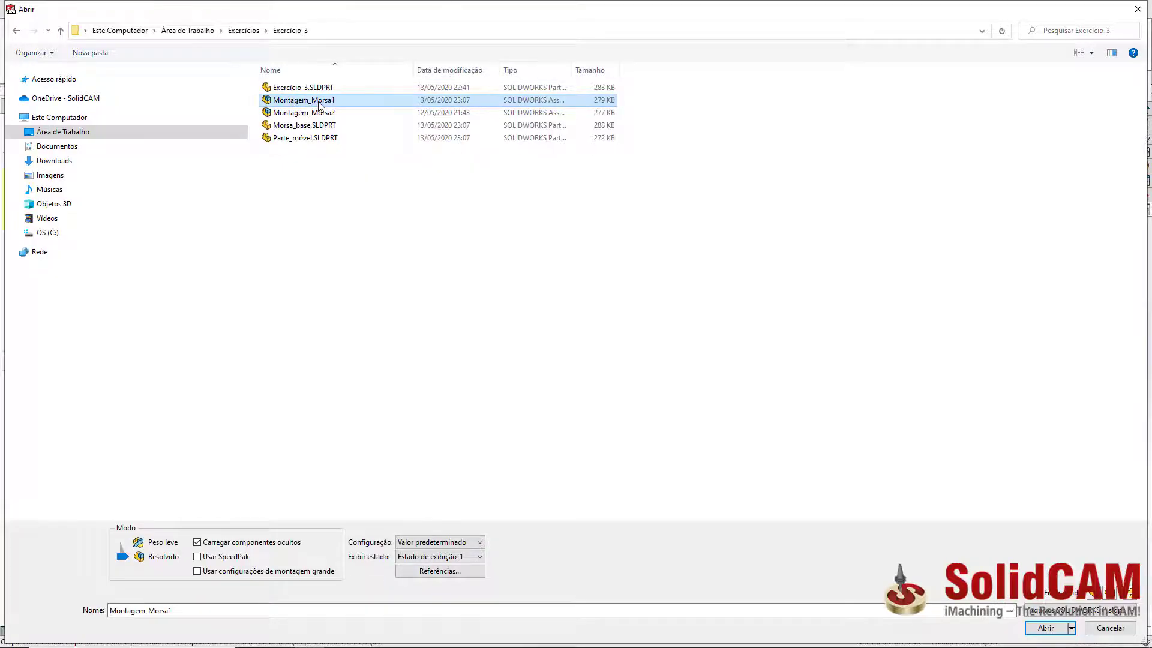
double_click(319, 103)
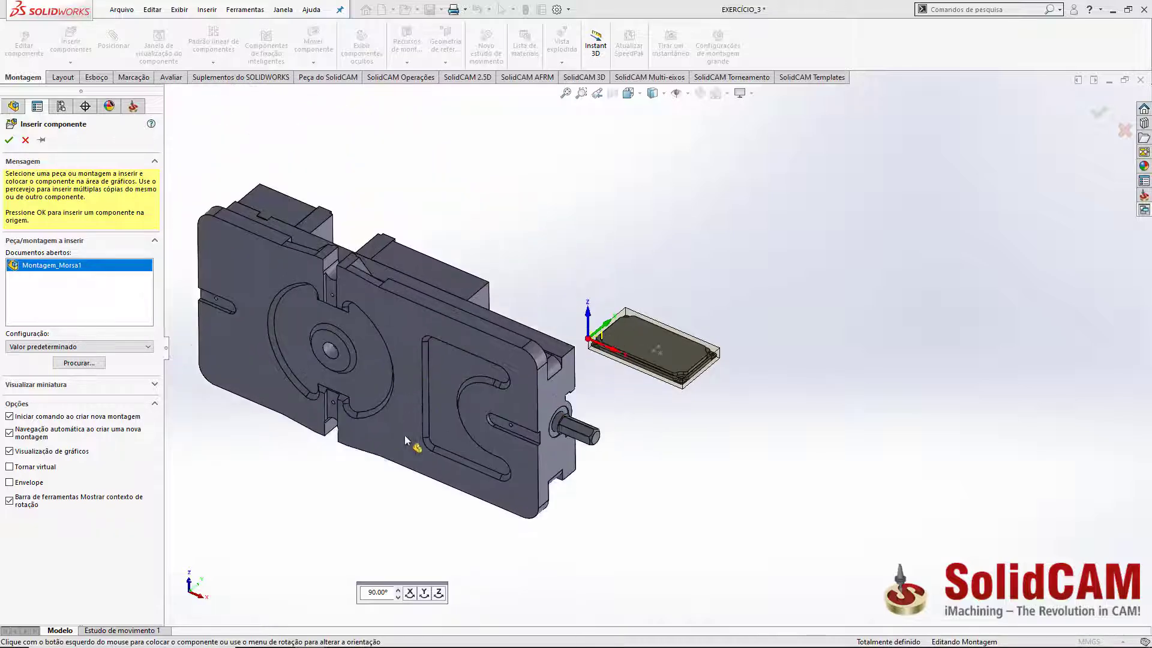
Rotate the vise 90° about X and twice 90° about Z, and place it beside the cover's stock block.
left_click(410, 593)
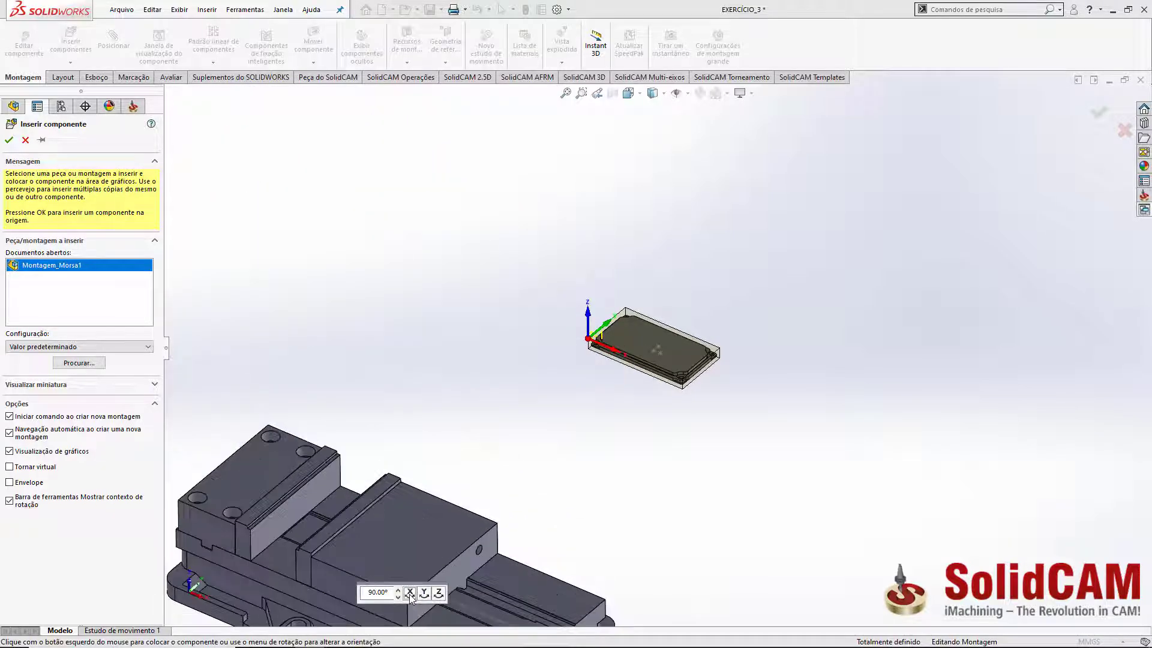
left_click(438, 594)
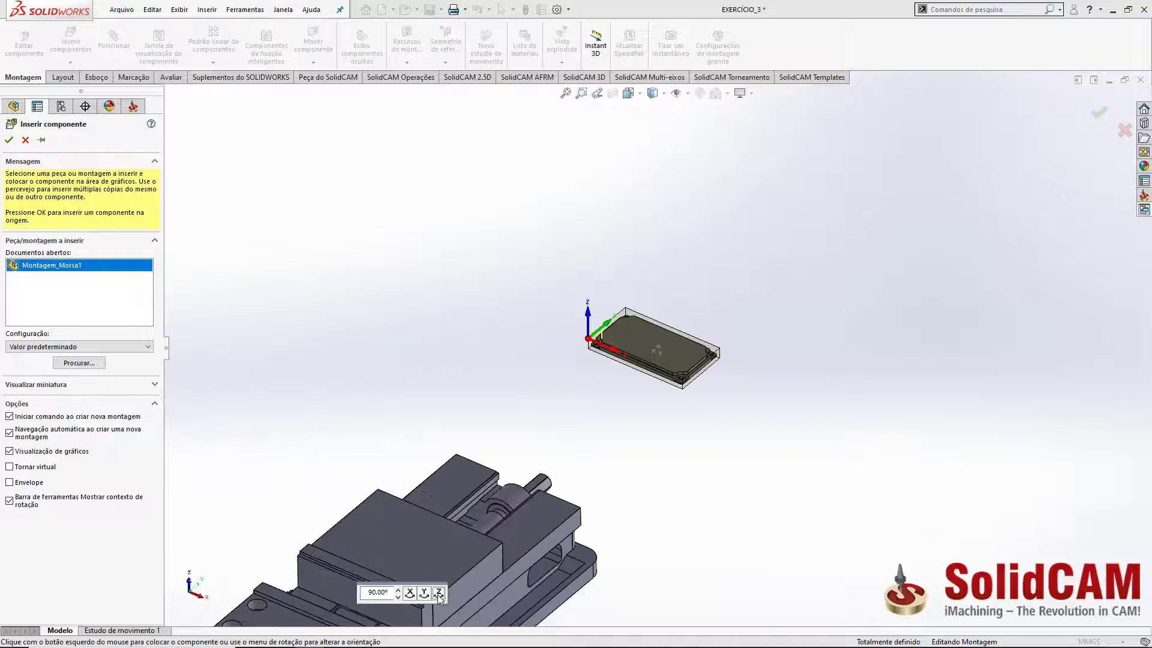
left_click(439, 593)
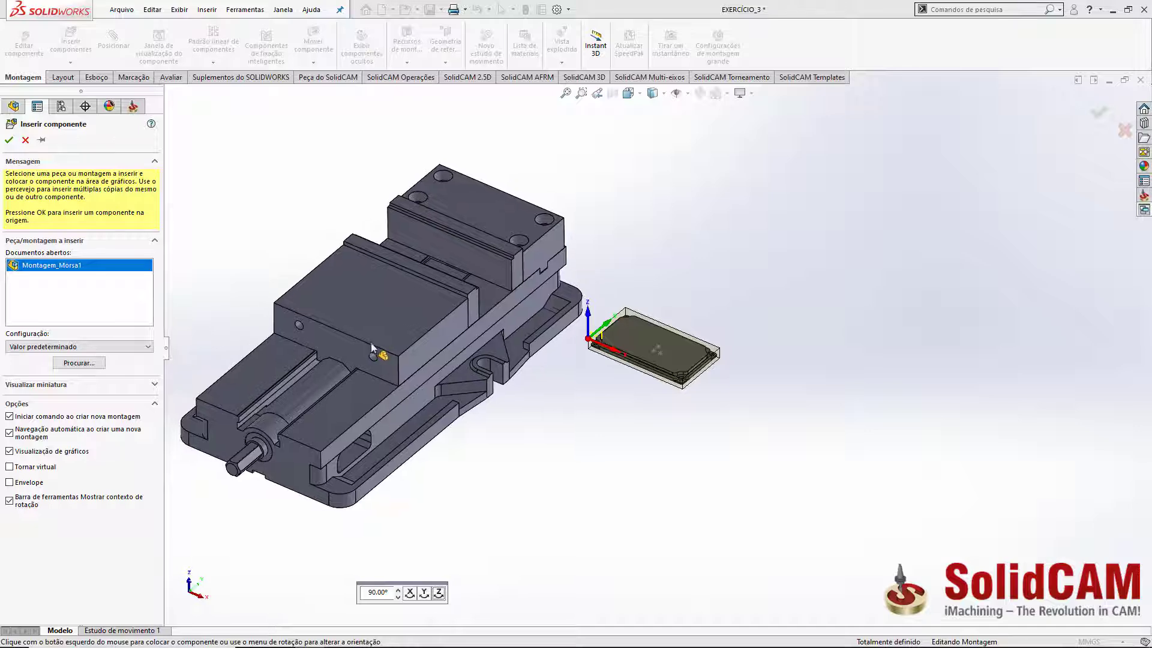
left_click(381, 341)
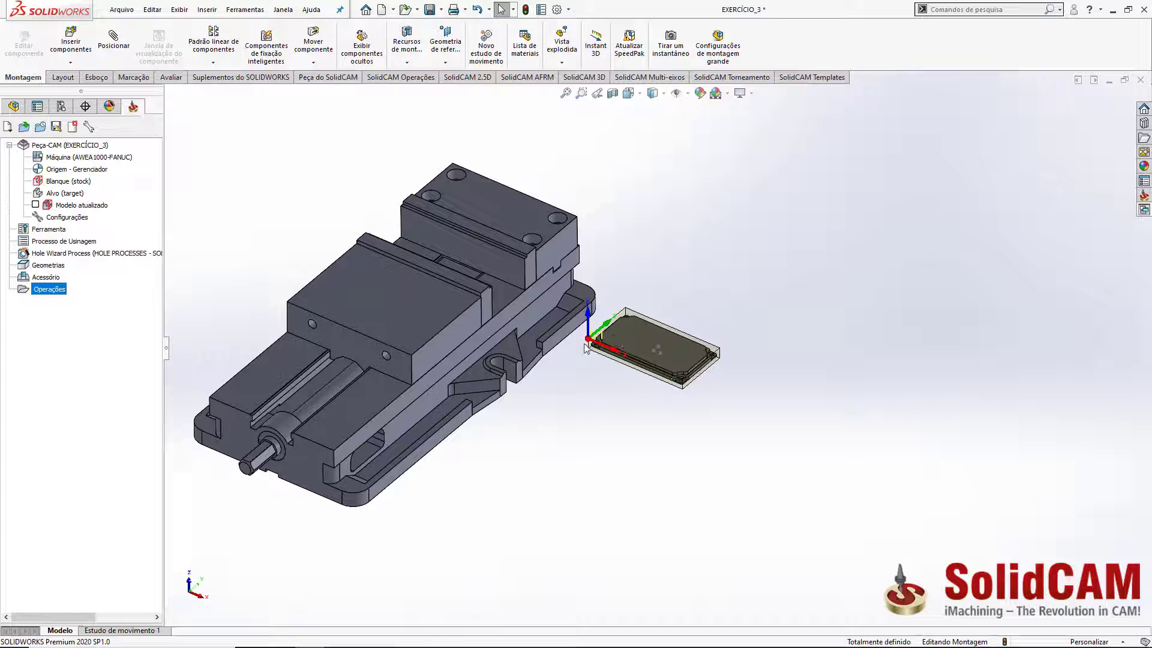
Add a coincident mate between the horizontal ledge of the vise's fixed jaw and the underside of the stock block.
left_click(114, 40)
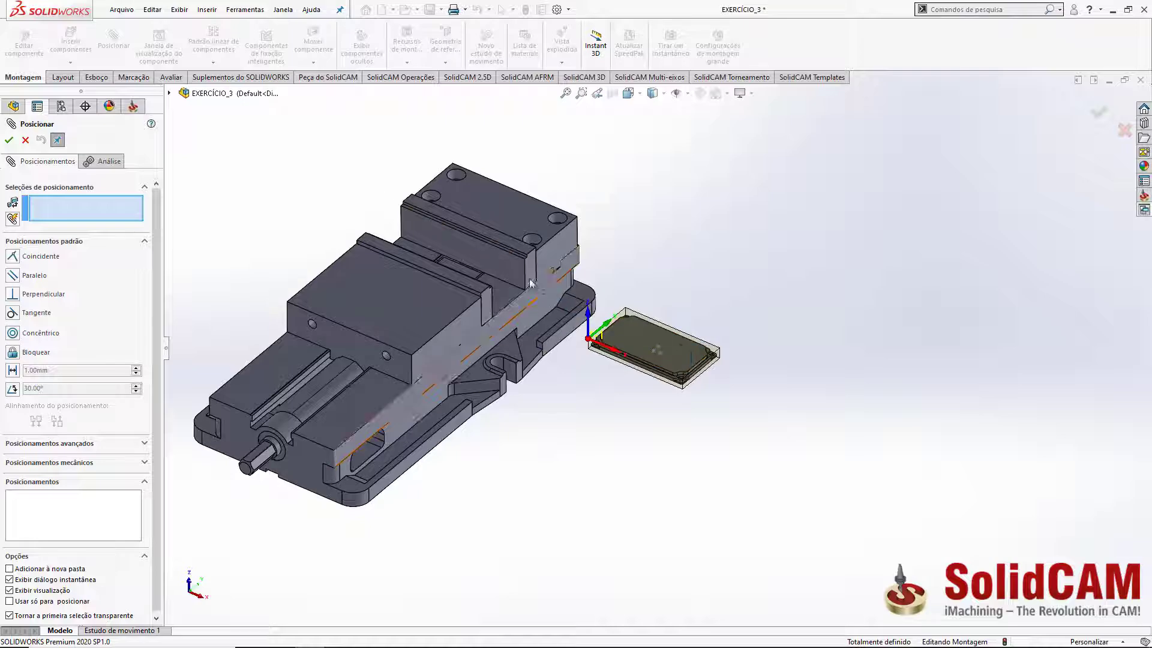
scroll(526, 273, "down", 10)
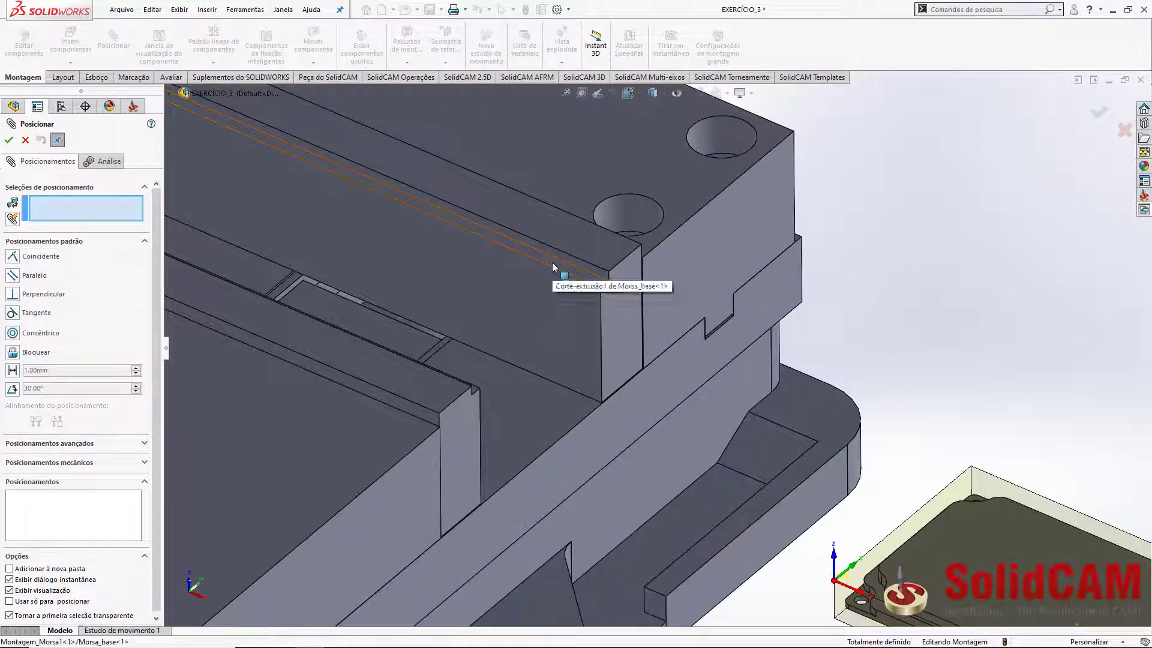
left_click(552, 264)
scroll(760, 400, "up", 8)
scroll(761, 400, "up", 3)
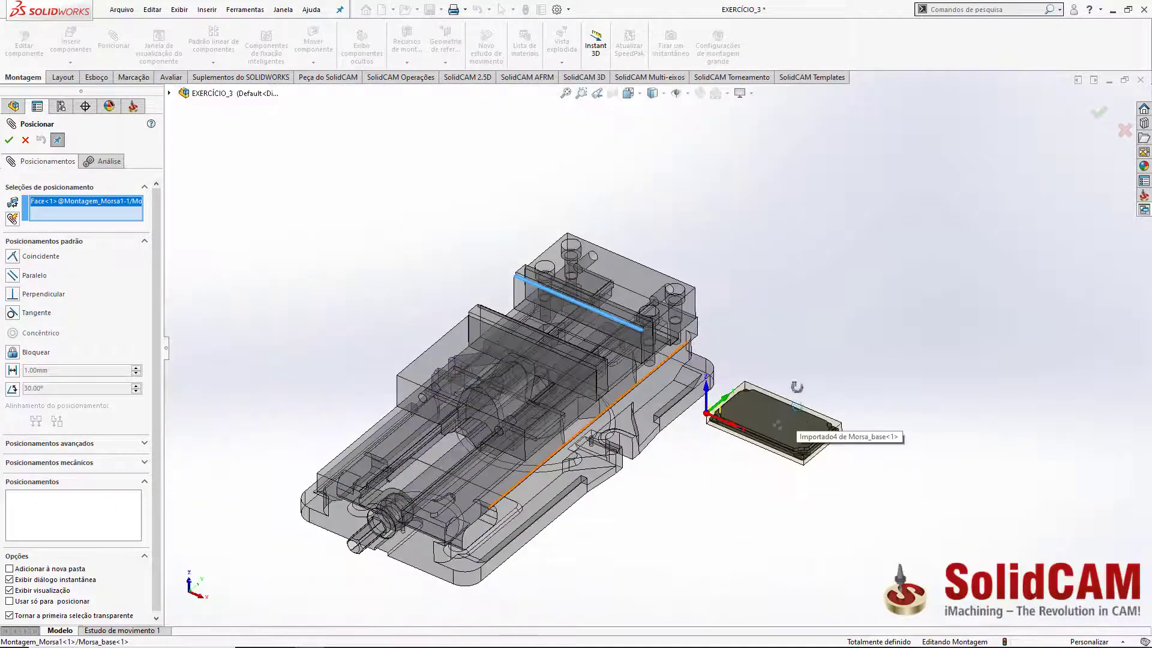
middle_click_drag(797, 388, 791, 273)
scroll(784, 461, "down", 7)
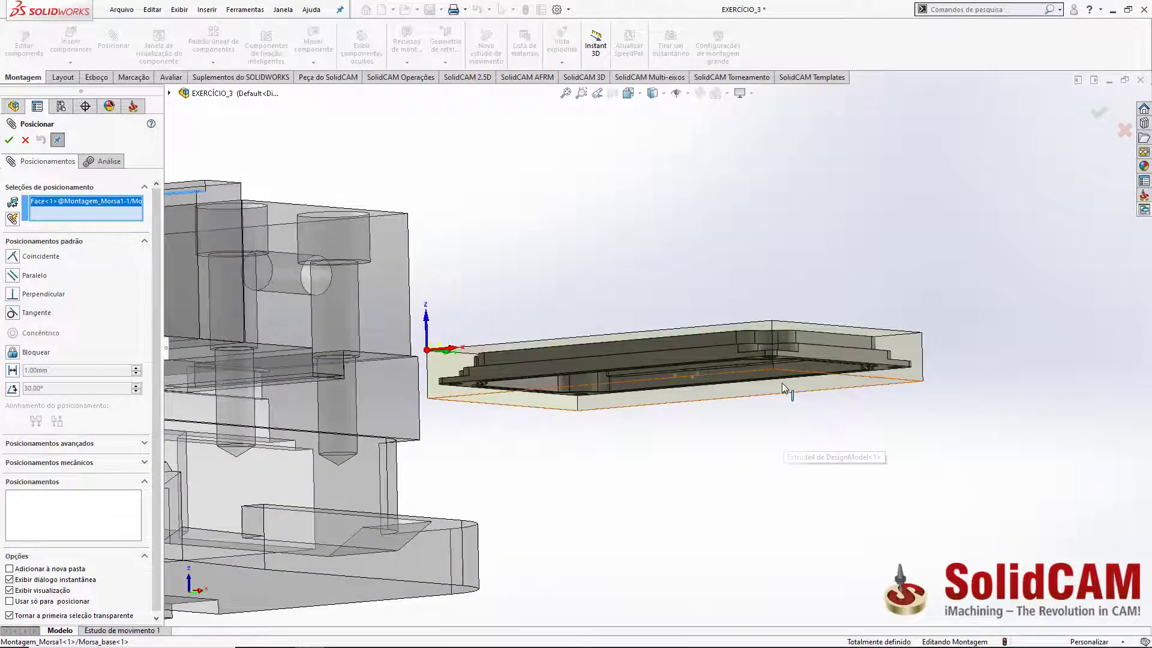
left_click(782, 384)
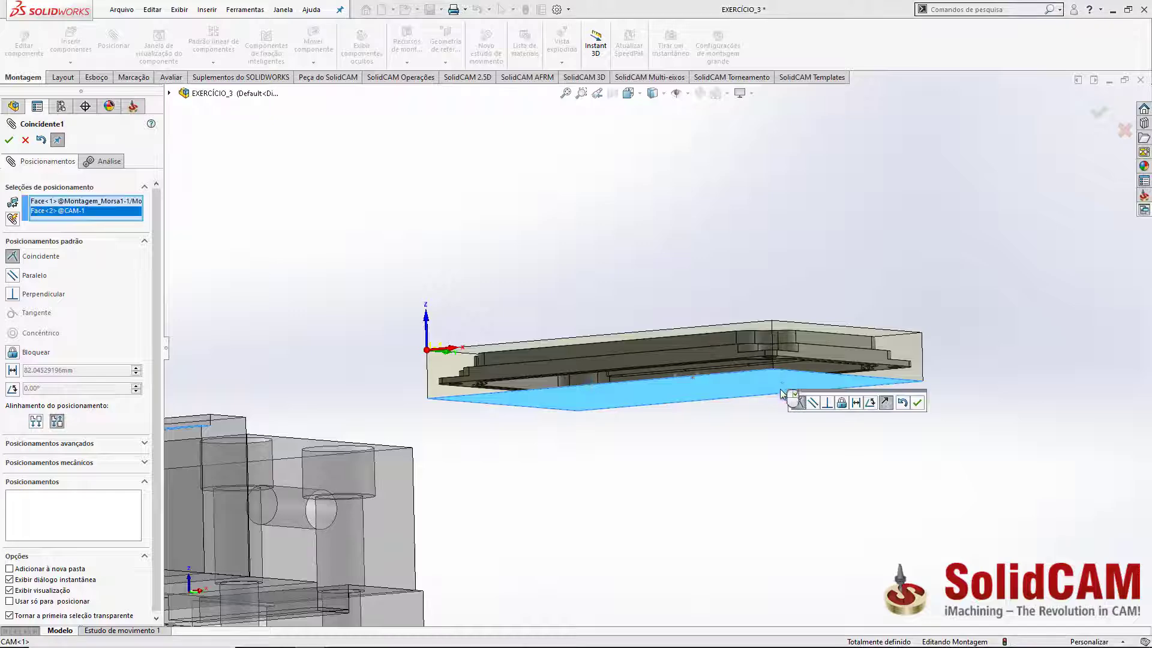
left_click(919, 404)
Add a coincident mate between the vertical face of the fixed jaw's ledge and the stock block's long rear side face.
scroll(671, 442, "up", 3)
middle_click_drag(586, 420, 567, 474)
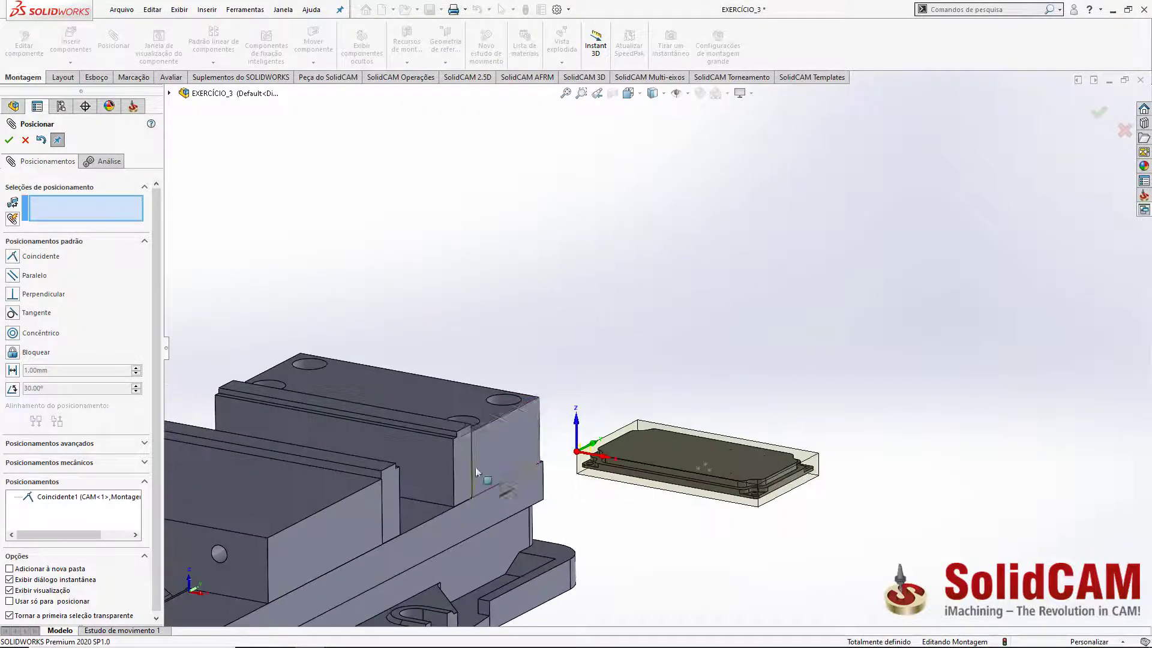
scroll(474, 465, "down", 4)
left_click(517, 384)
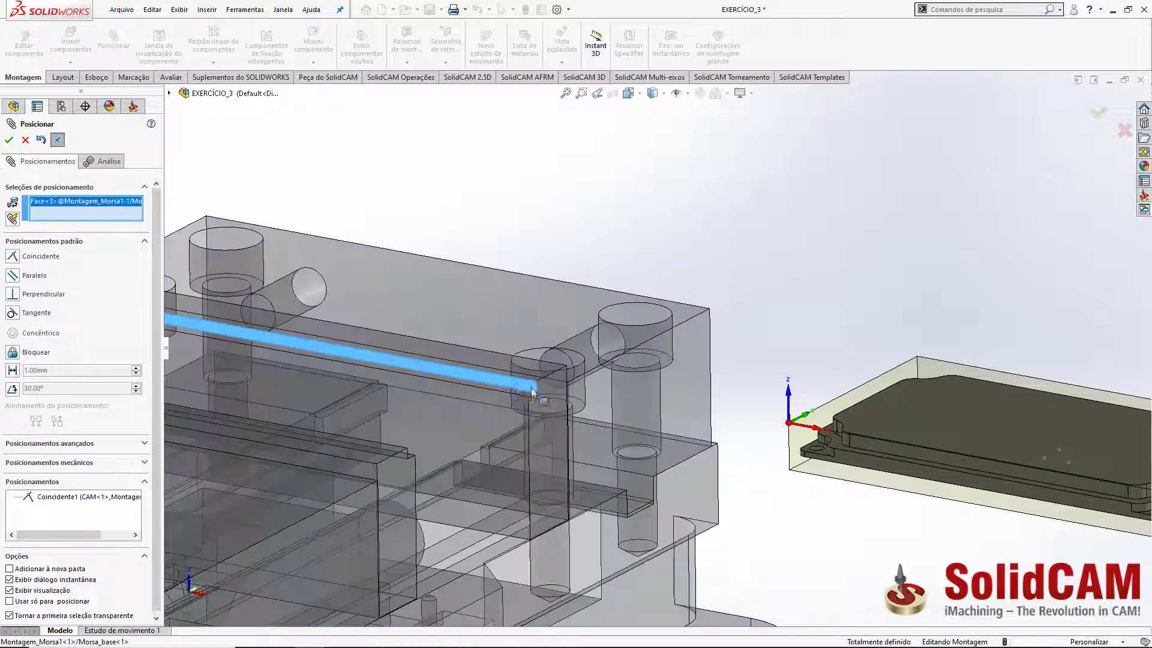
scroll(517, 384, "up", 5)
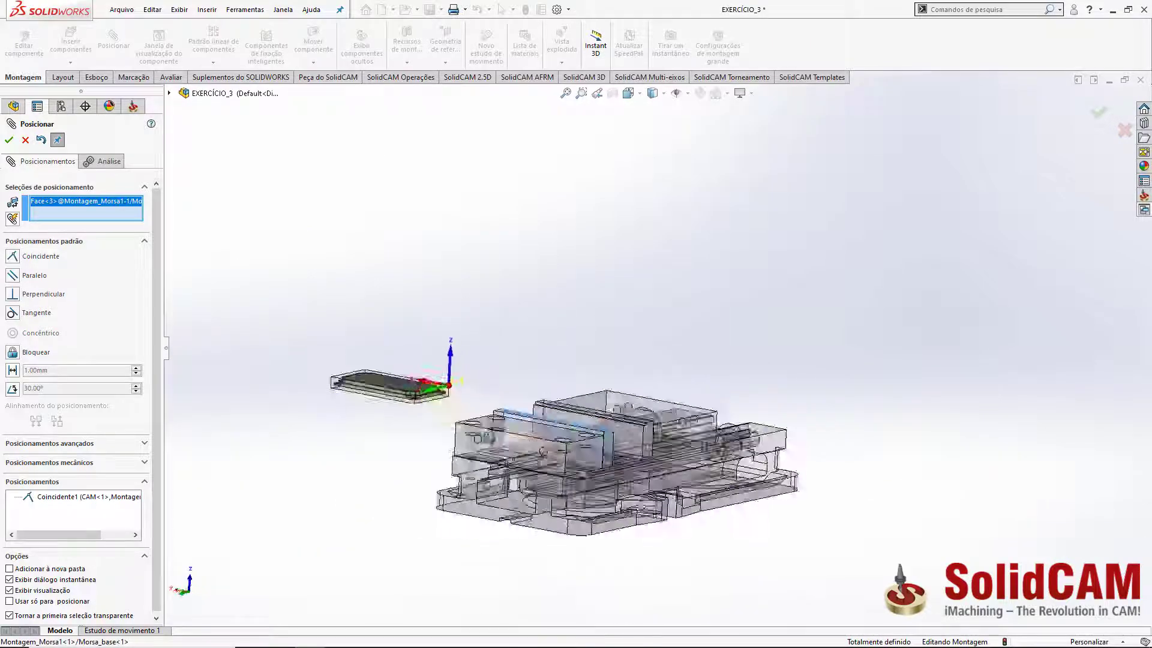
middle_click_drag(456, 372, 396, 349)
scroll(396, 350, "down", 5)
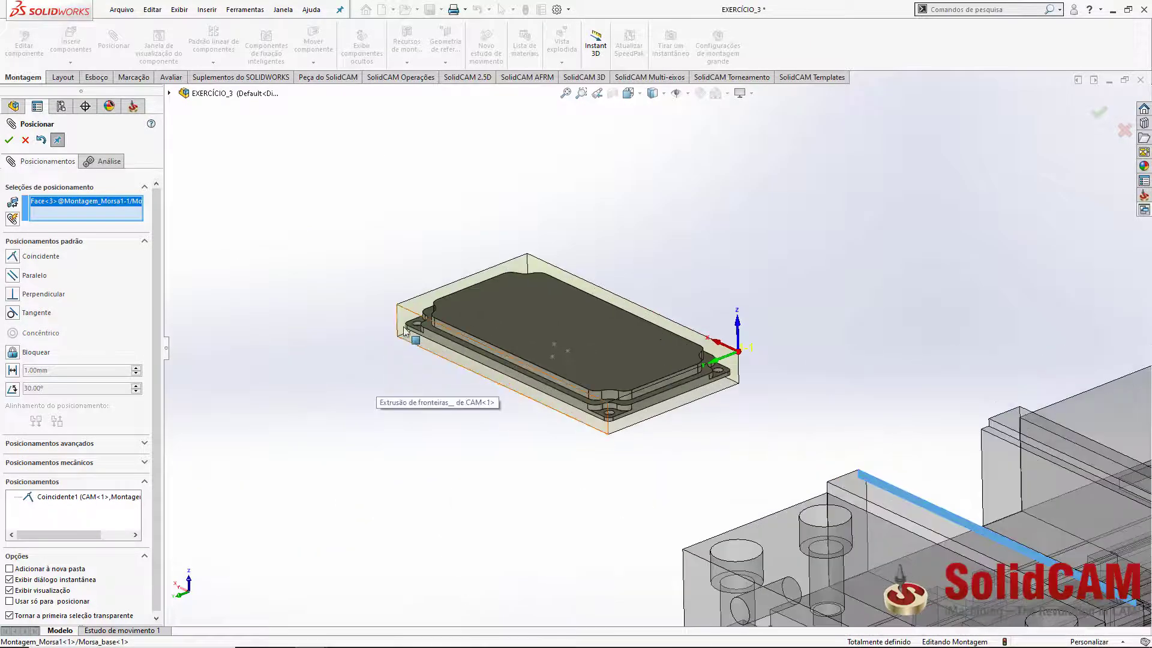
left_click(403, 330)
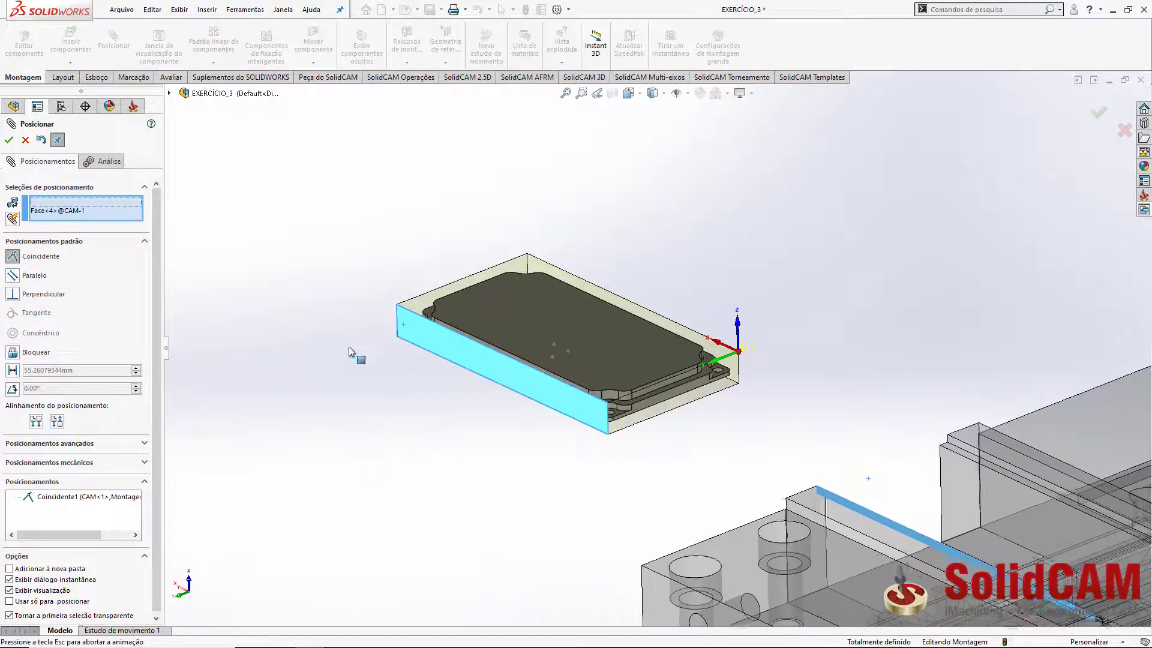
left_click(577, 323)
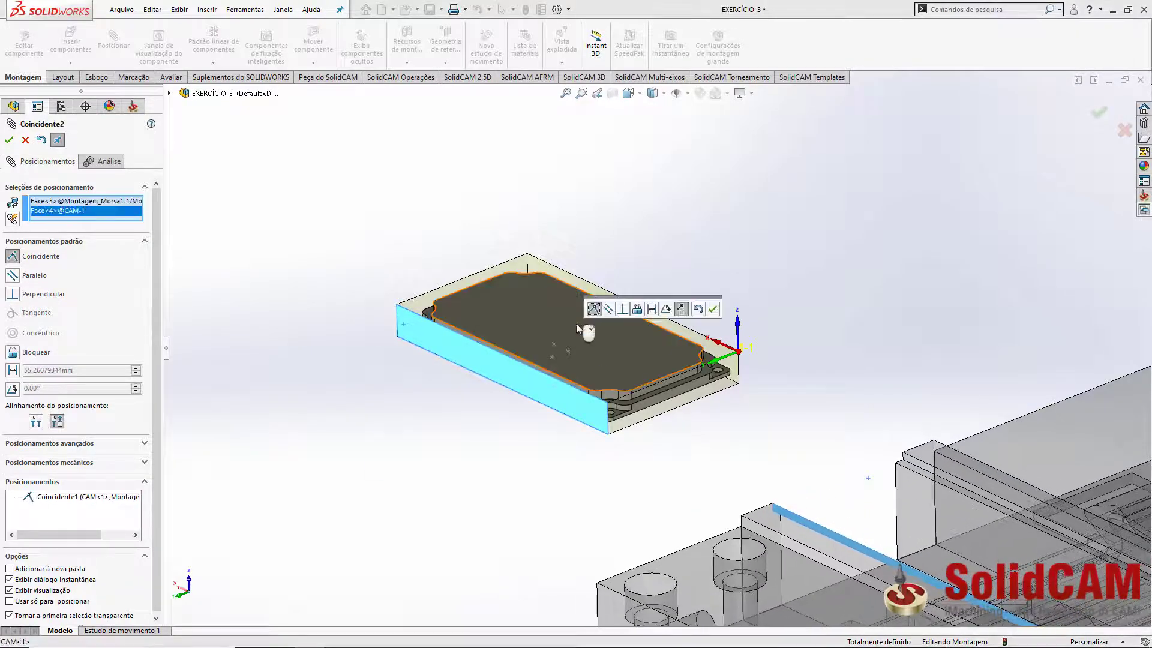
left_click(714, 309)
Start an advanced Width (Largura) mate with the Centralizado constraint, taking the fixed jaw's two opposite outer side faces as width selections.
scroll(780, 316, "up", 5)
middle_click_drag(815, 324, 948, 321)
scroll(881, 314, "down", 3)
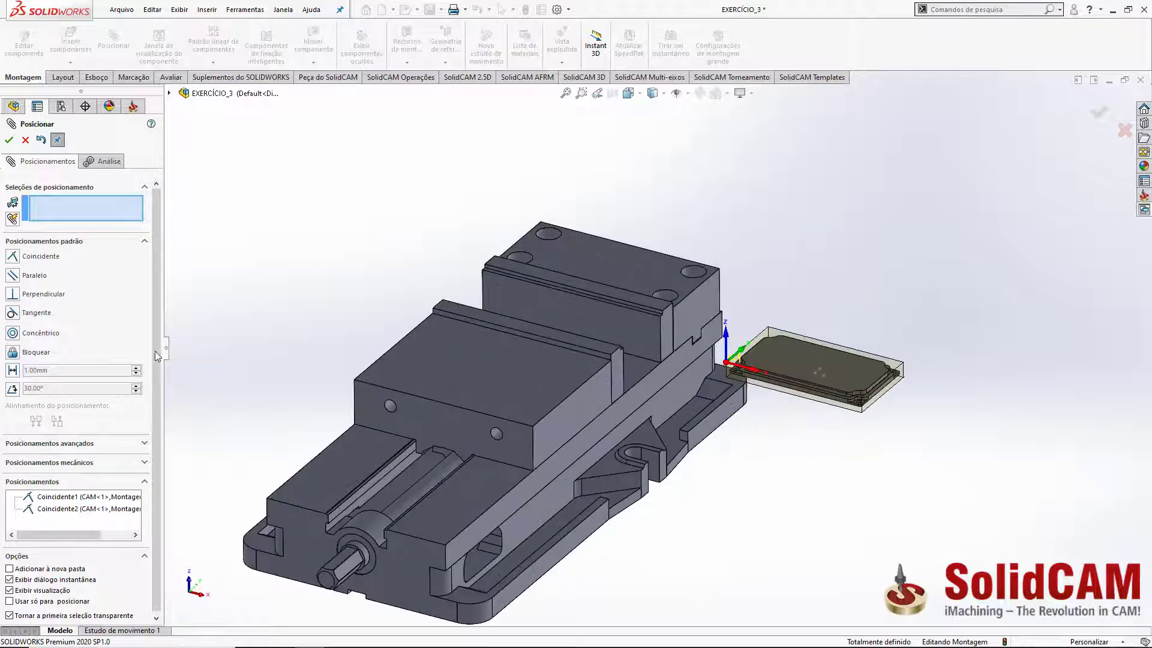
left_click(144, 444)
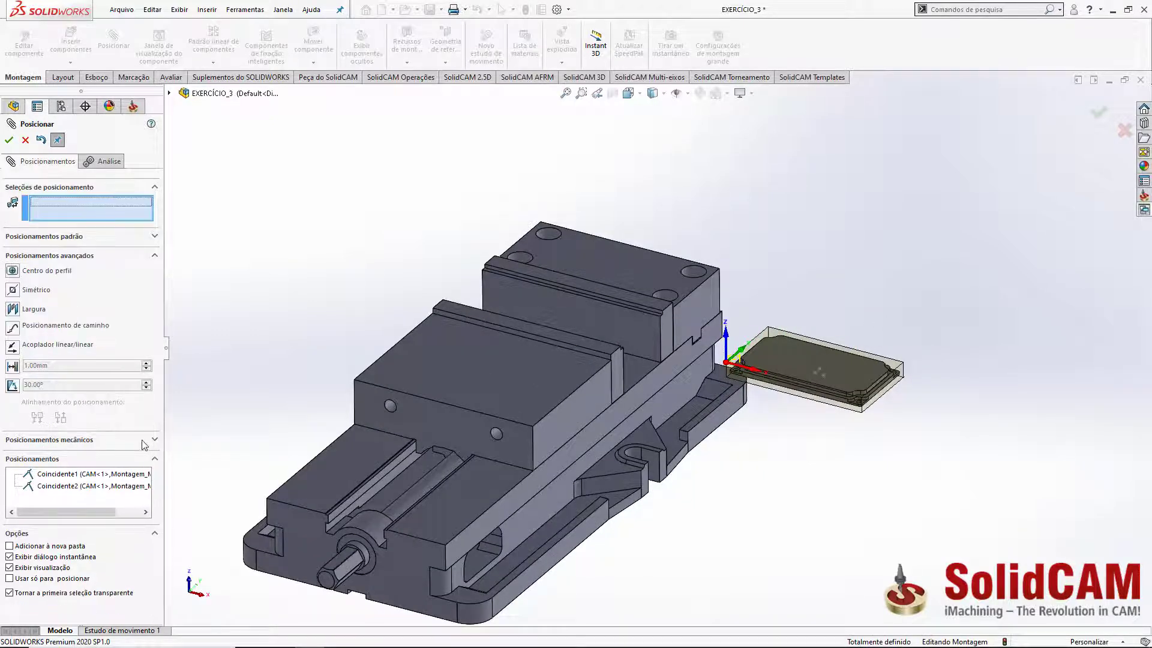
left_click(14, 309)
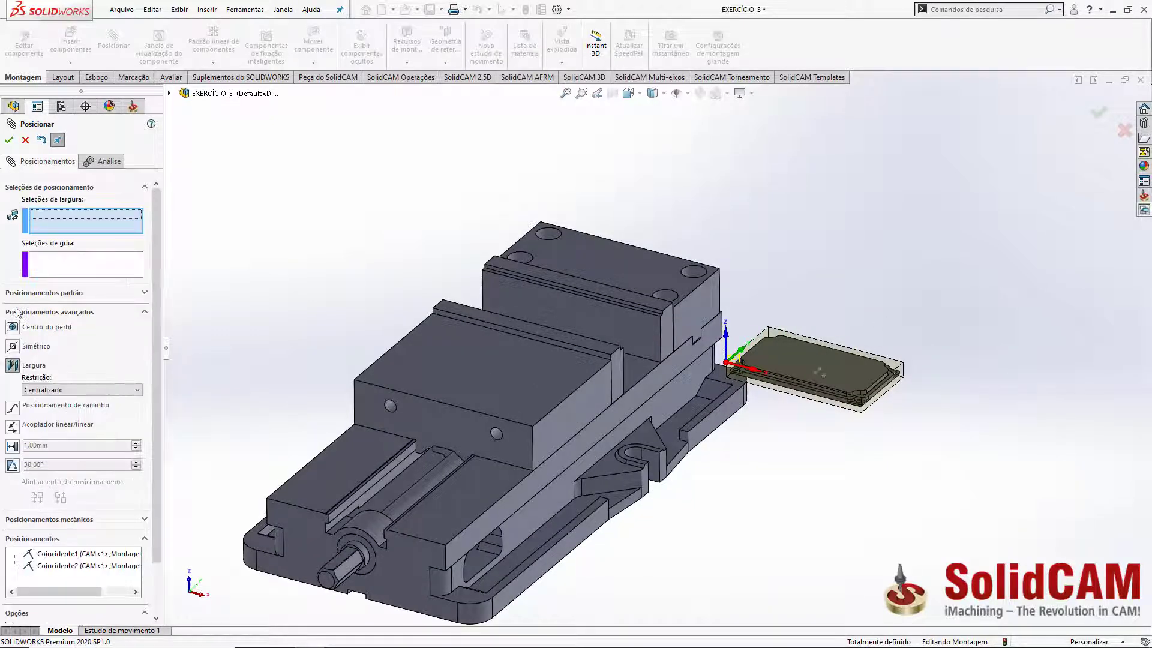
left_click(684, 309)
middle_click_drag(498, 317, 361, 307)
left_click(361, 307)
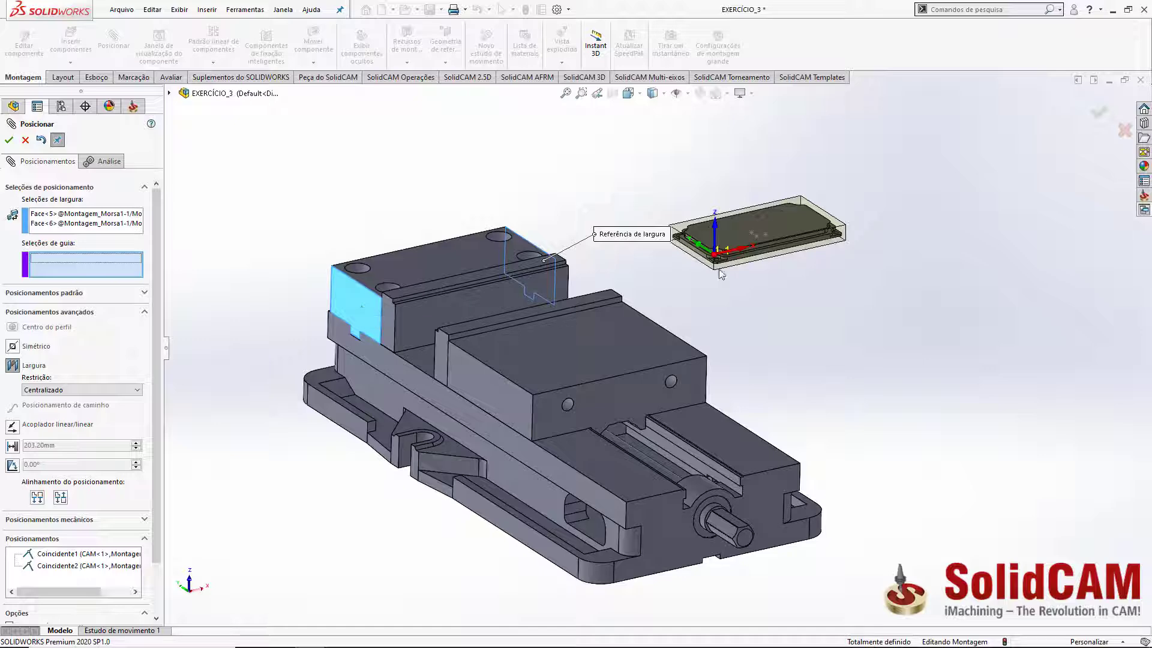
Pick the cover's two opposite short end faces as the Width mate's guide selections, accept the mate and finish mating.
scroll(750, 234, "down", 5)
left_click(609, 270)
scroll(610, 273, "up", 4)
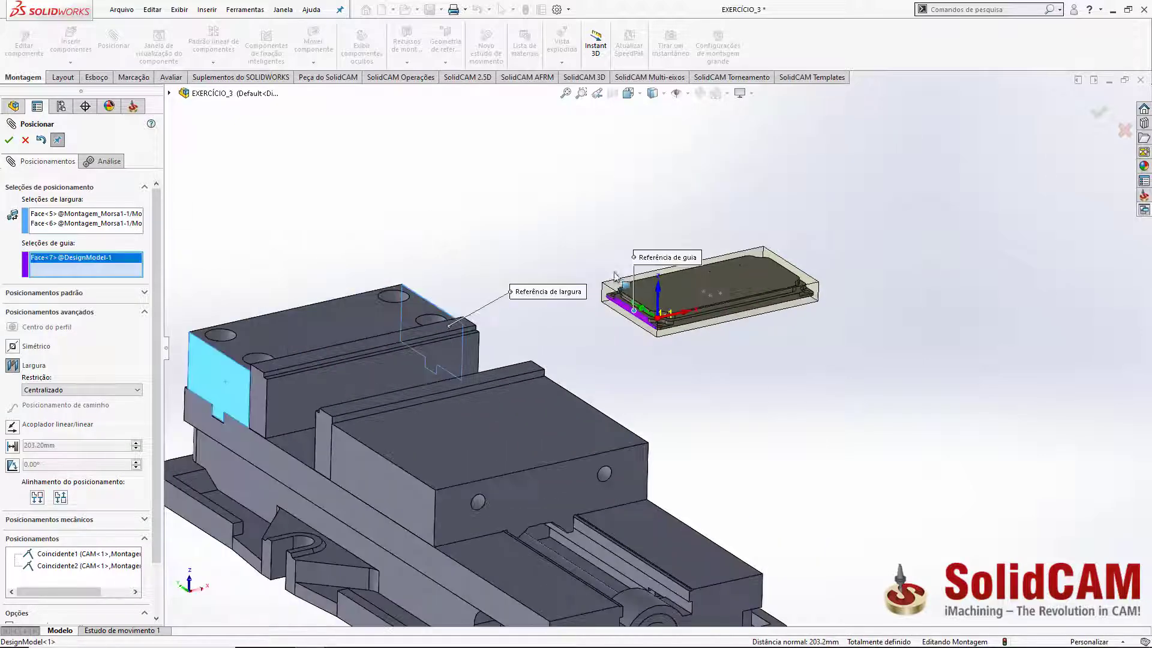
middle_click_drag(765, 261, 623, 249)
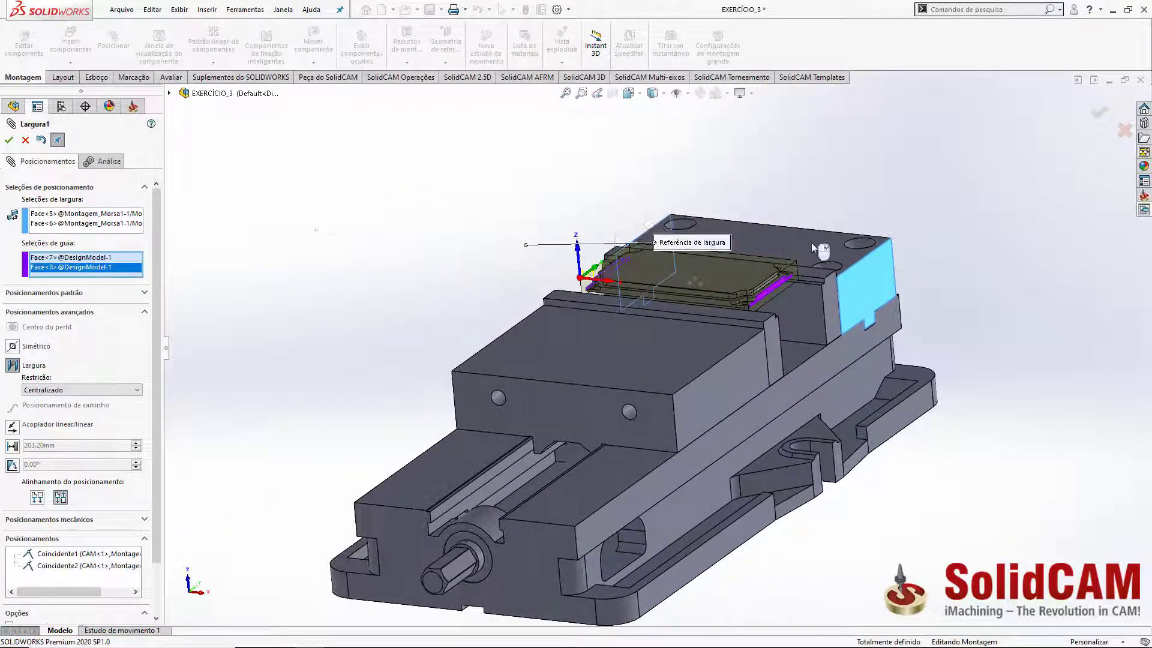
middle_click_drag(811, 245, 817, 270)
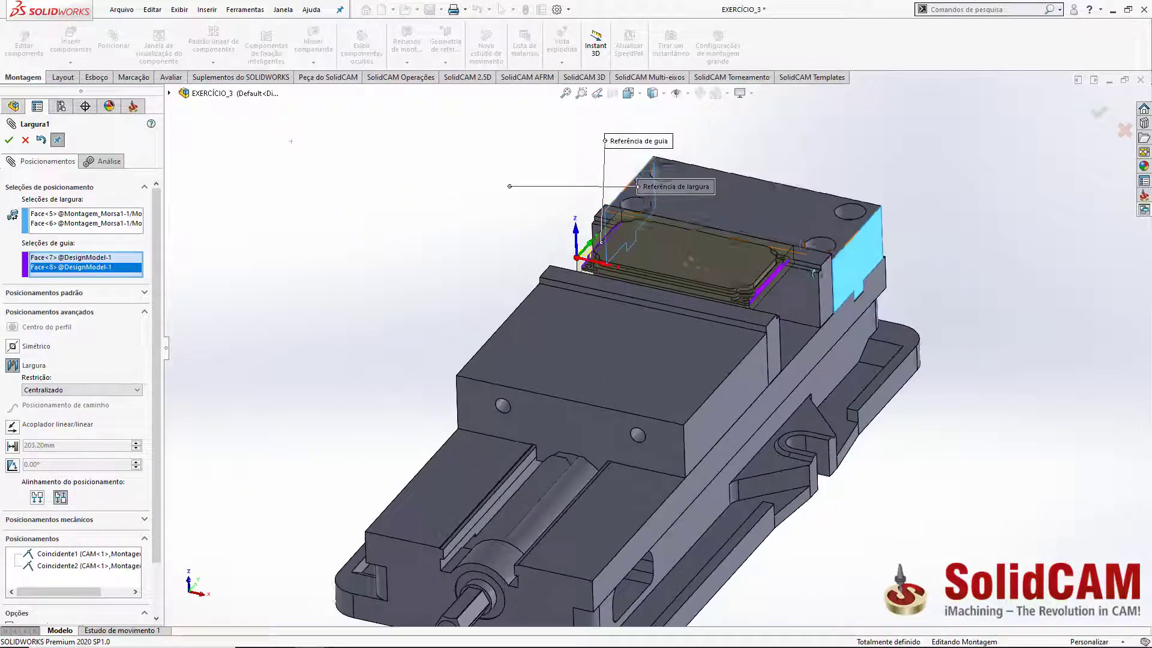
left_click(9, 140)
left_click(10, 142)
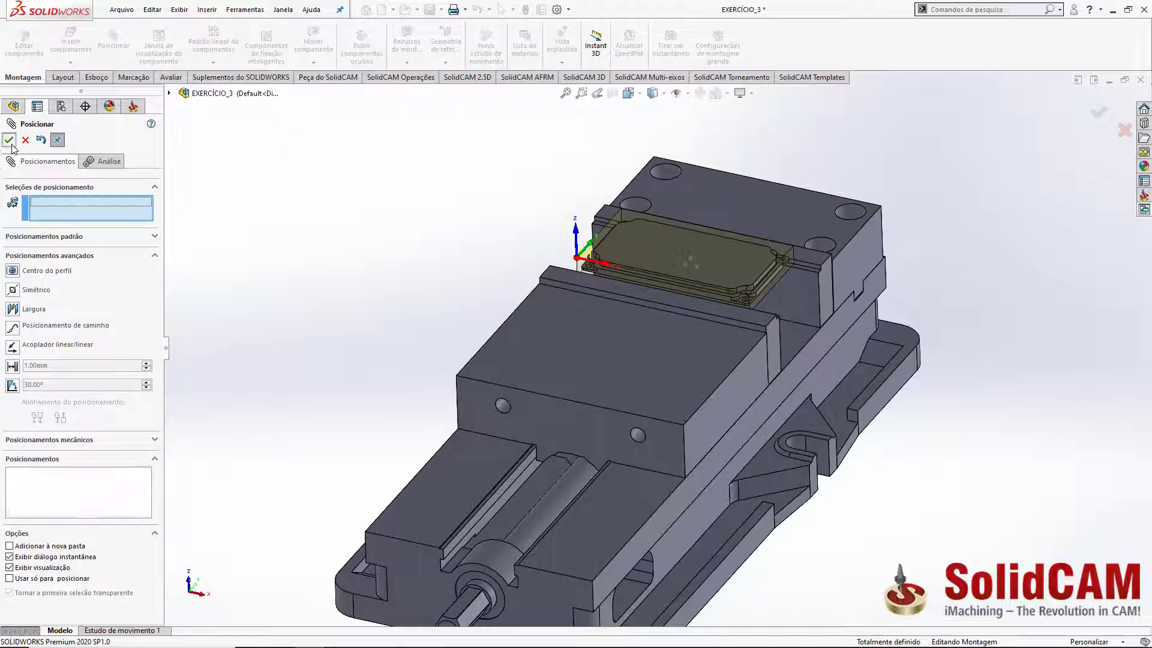
middle_click_drag(782, 343, 750, 336)
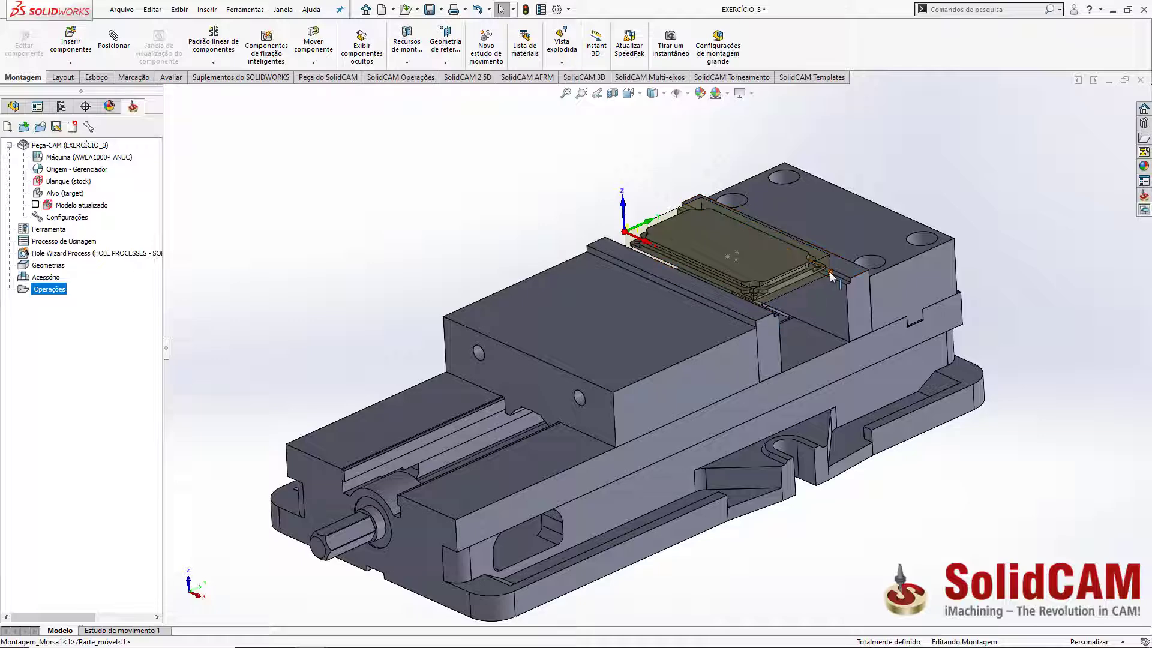
scroll(828, 287, "down", 3)
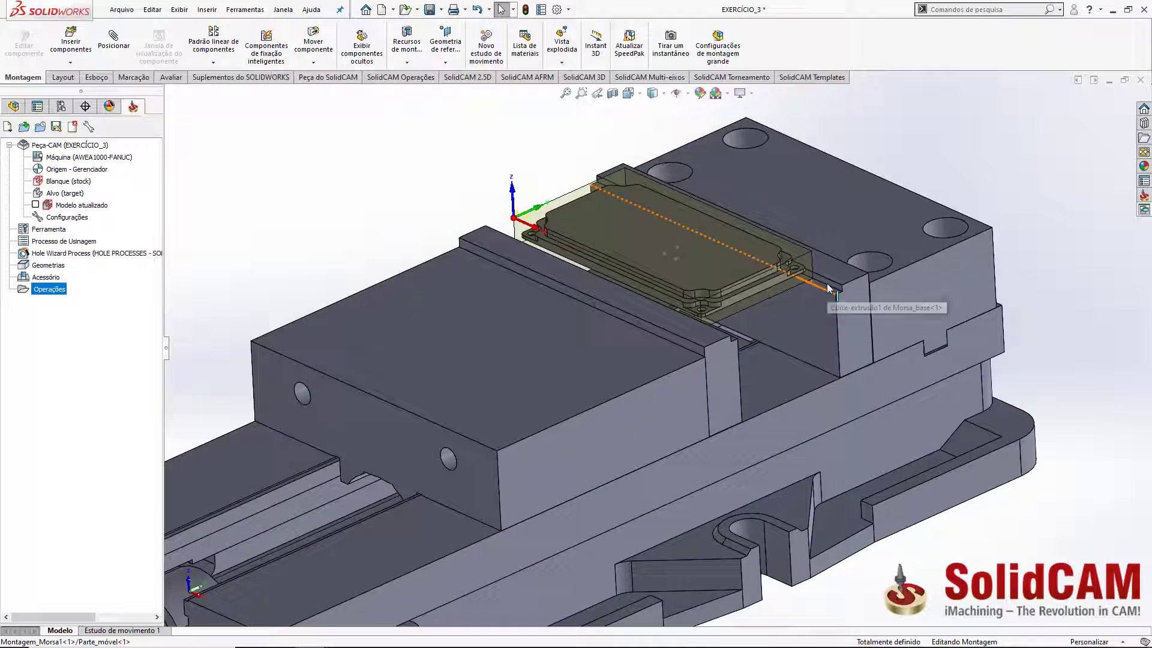
Check the length of the stock block's short bottom edge and open the vise's Distância1 mate between the jaws for editing.
left_click(754, 309)
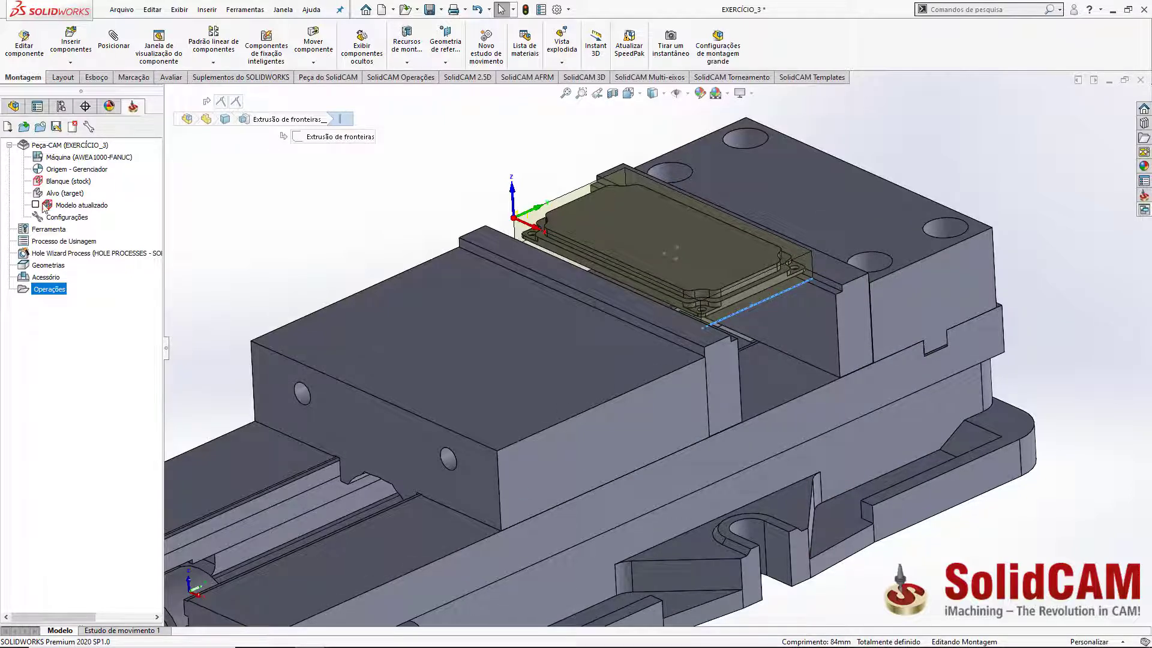
left_click(13, 107)
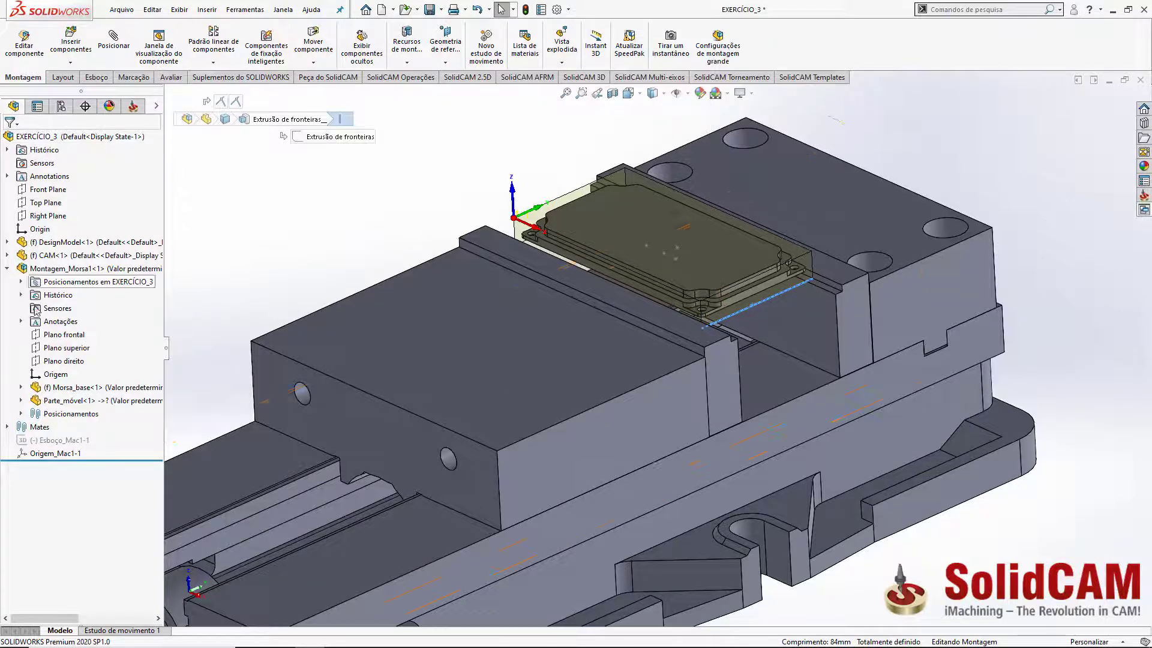
left_click(21, 414)
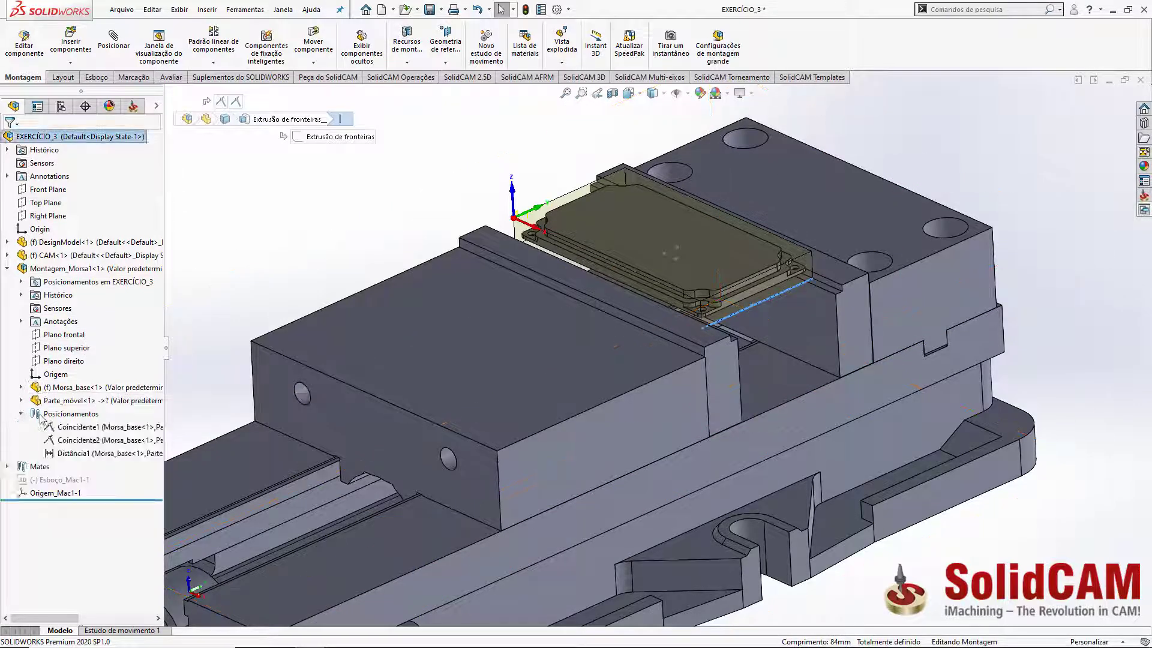
left_click(67, 455)
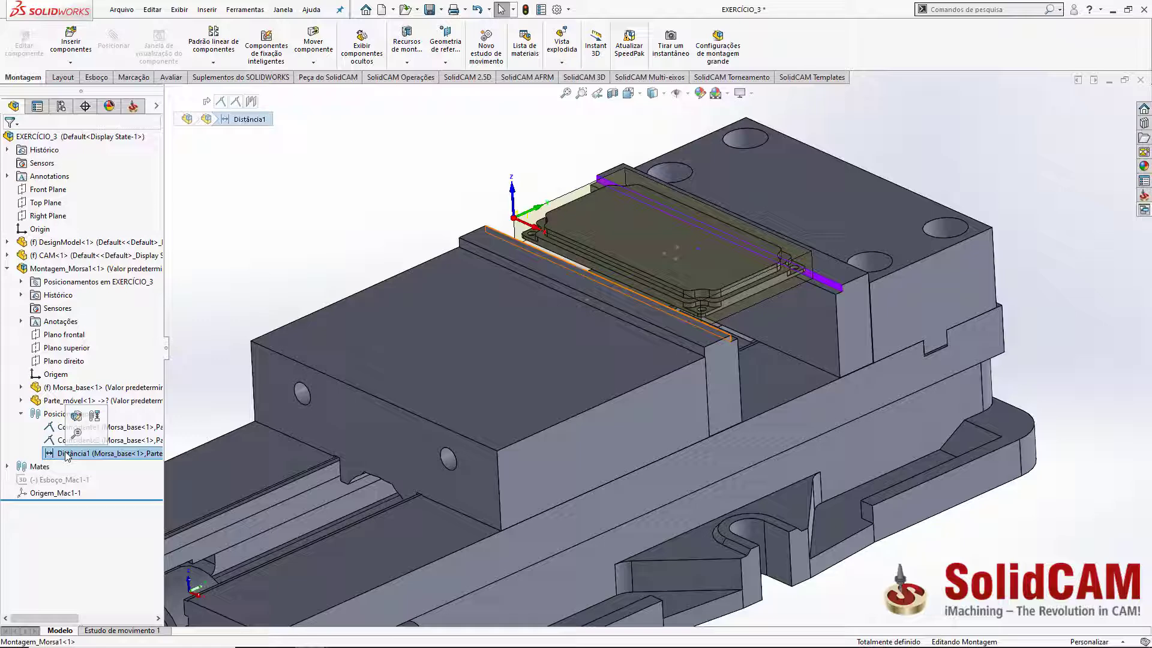
left_click(76, 418)
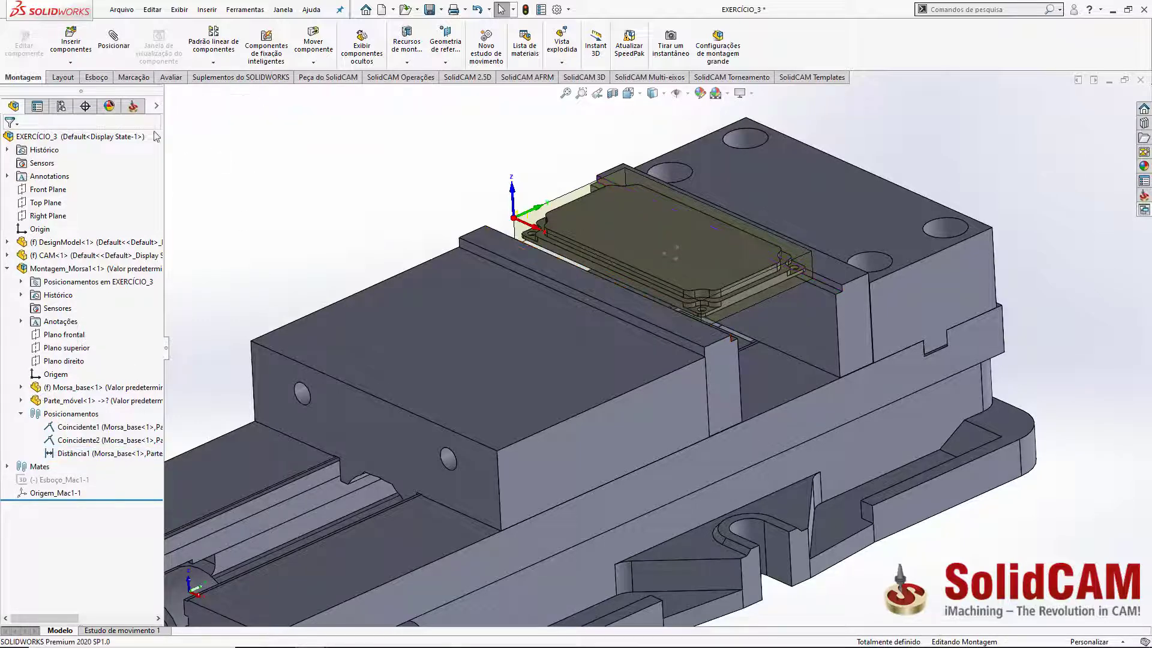
Add a machine setup at the start of the CAM operations tree and begin defining a new fixture for it.
left_click(133, 107)
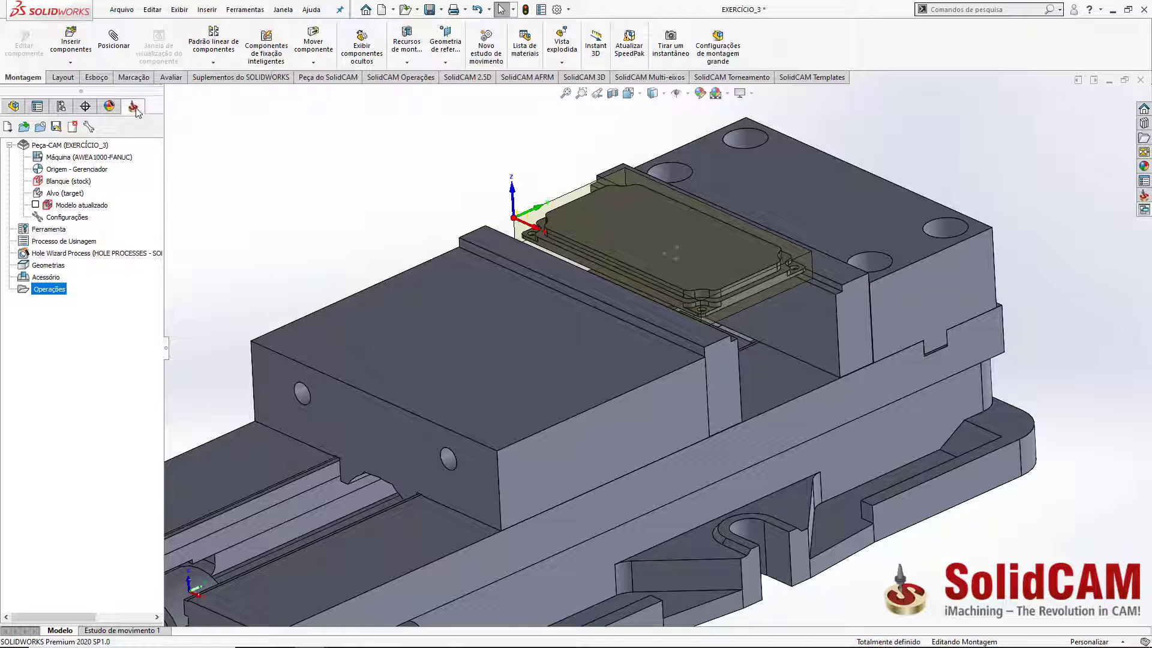
scroll(648, 267, "down", 3)
middle_click_drag(652, 270, 641, 268)
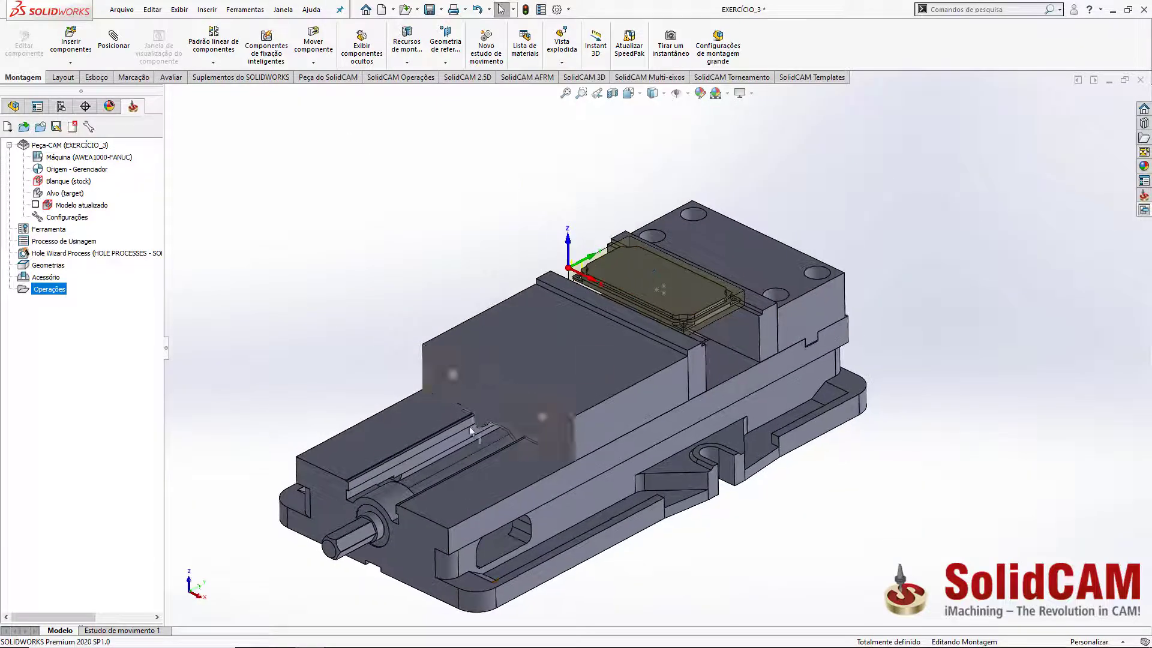
right_click(50, 290)
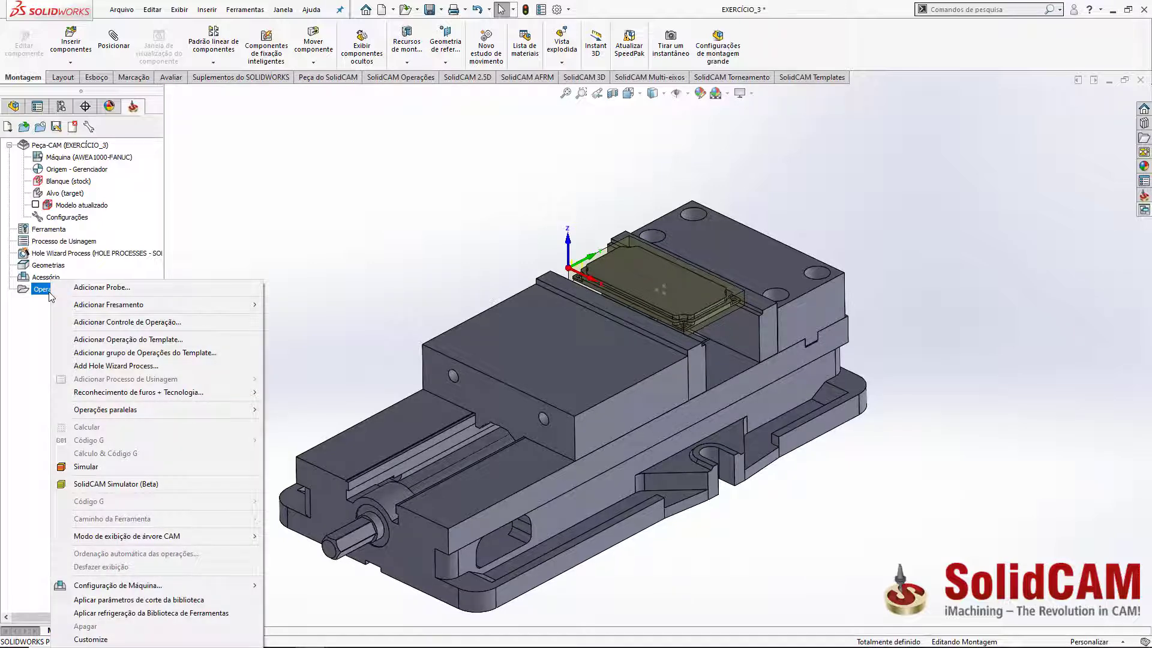
mouse_move(118, 587)
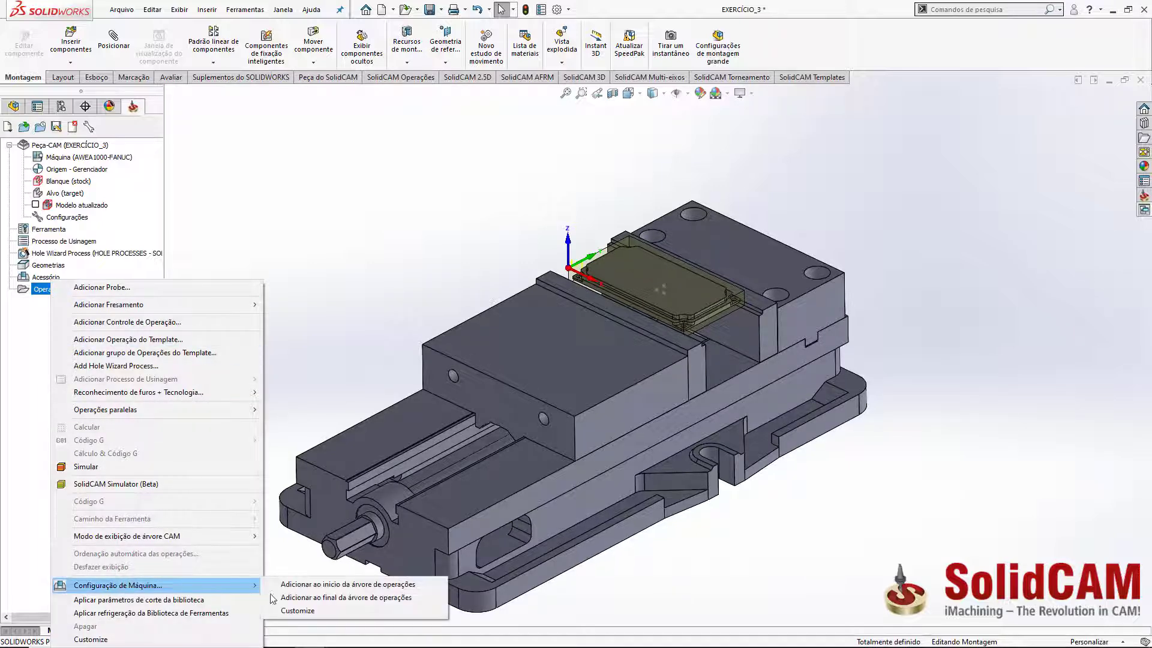
left_click(363, 588)
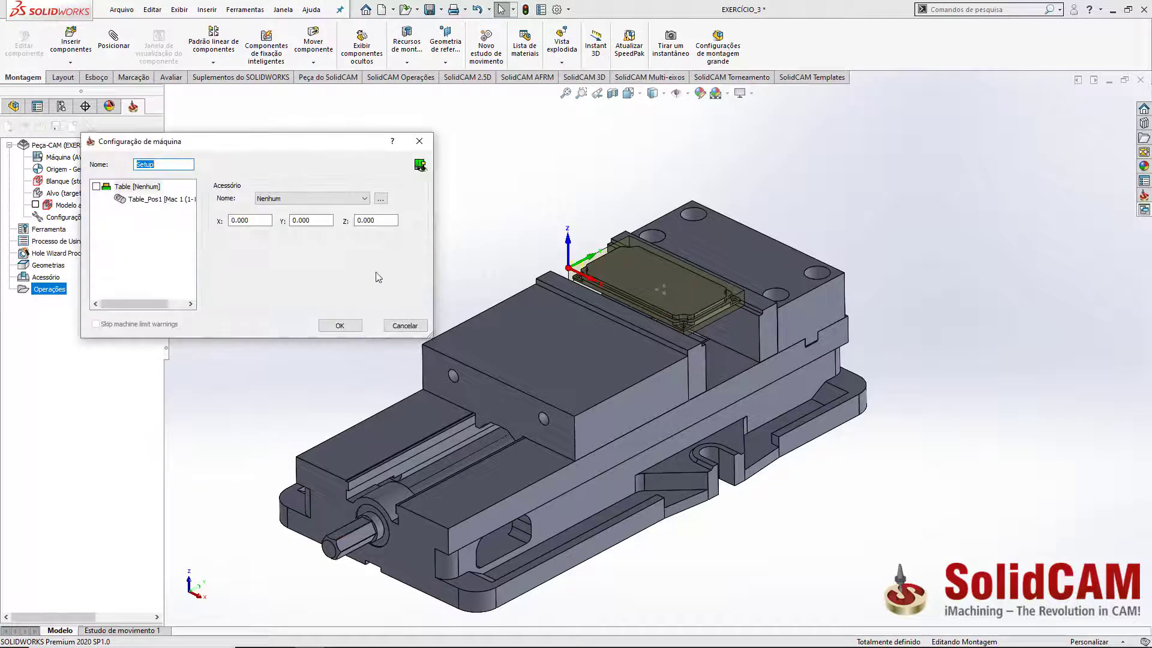
left_click(380, 199)
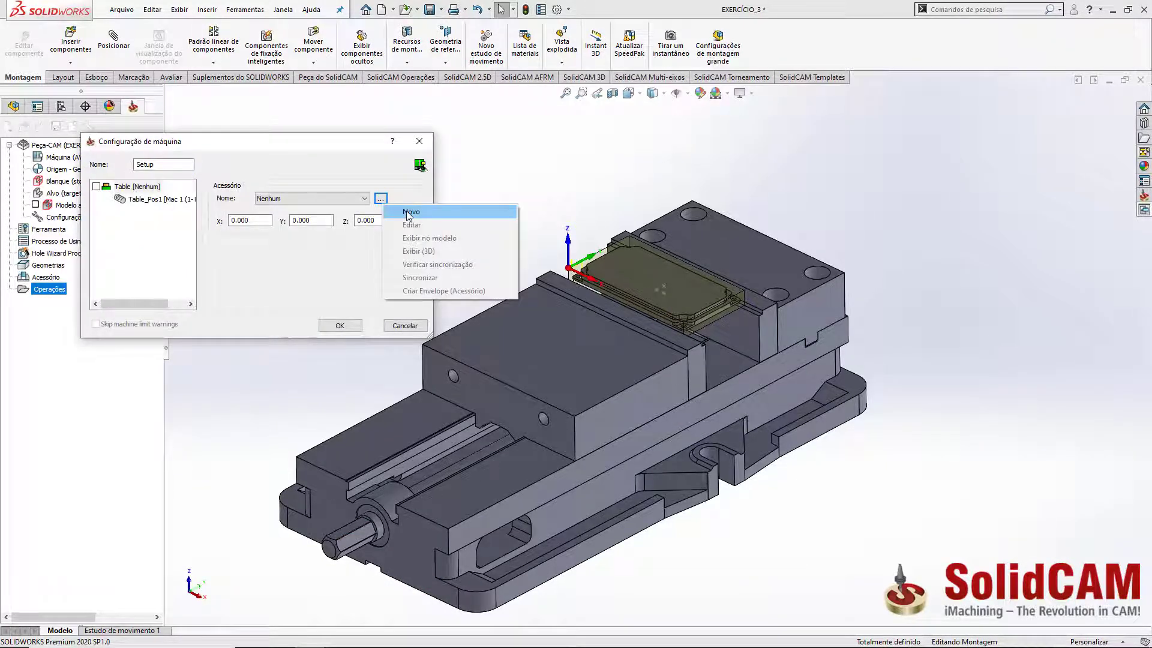
left_click(409, 213)
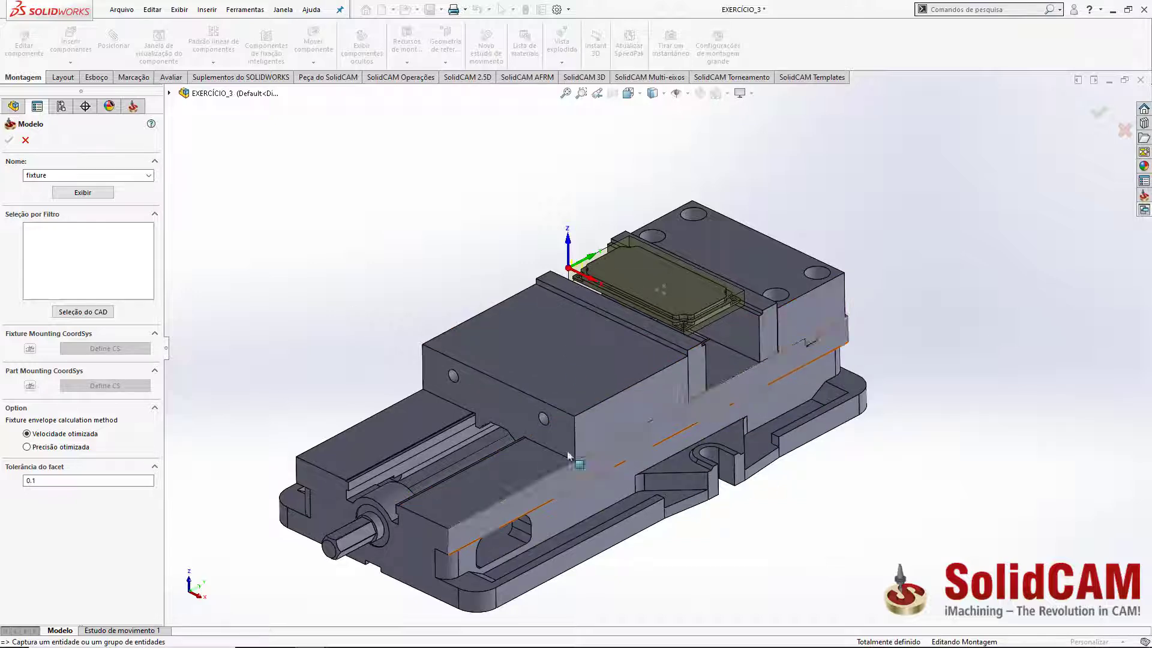
Define the fixture by CAD selection of the whole Montagem_Morsa1 vise assembly, accept it and confirm the machine setup.
left_click(90, 313)
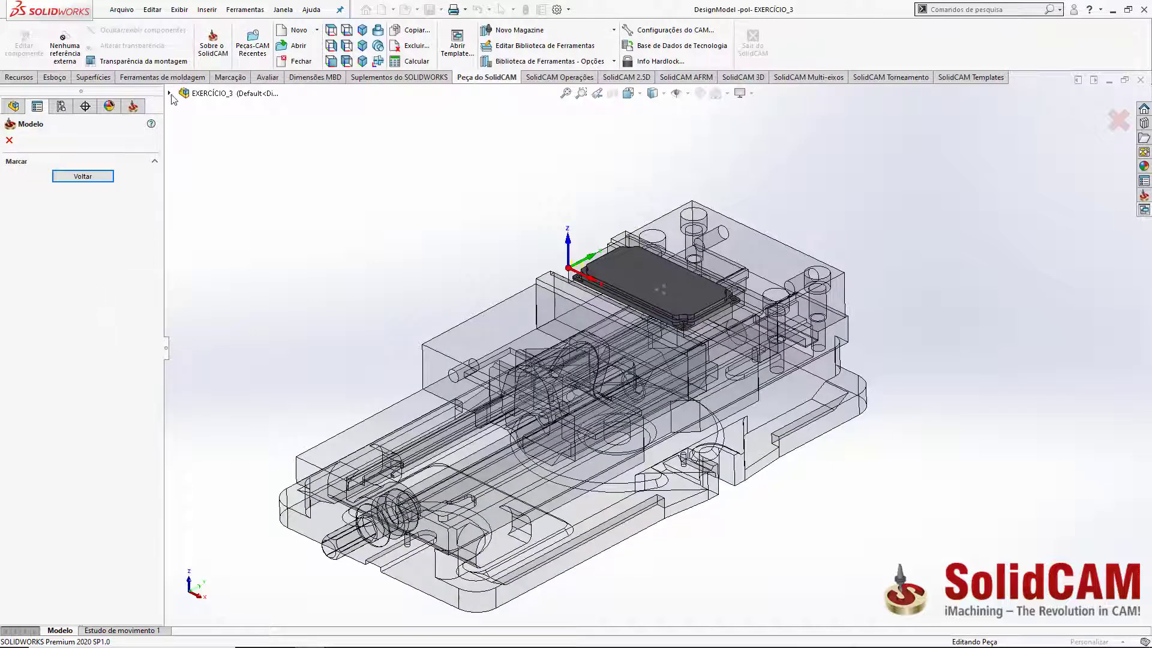
left_click(169, 93)
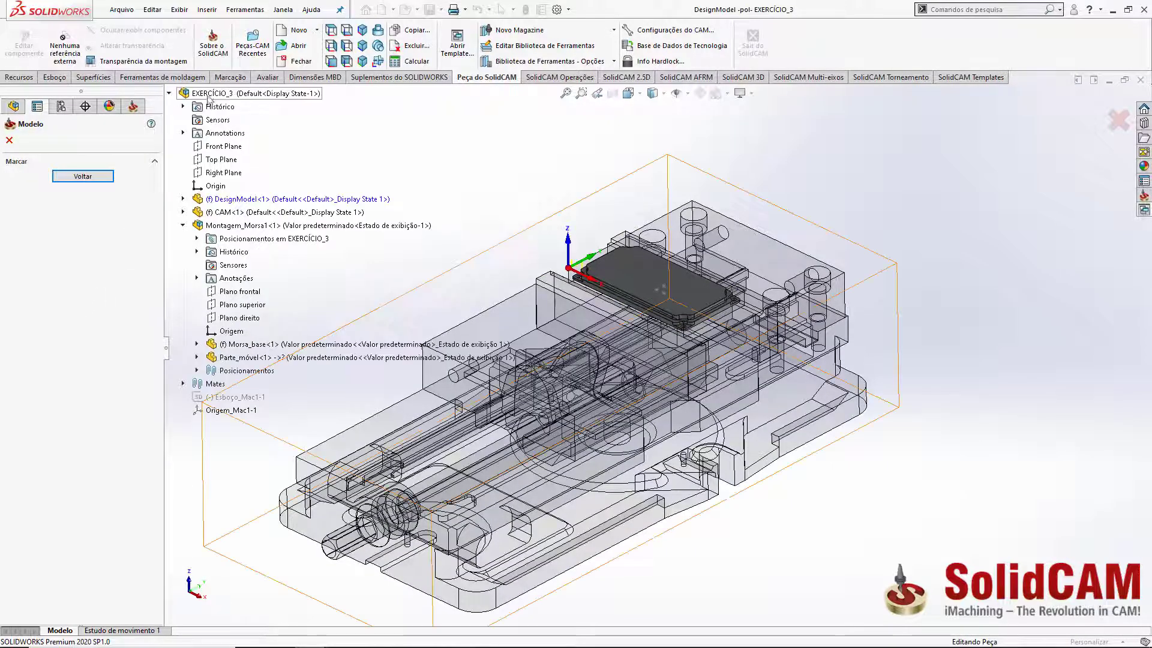
left_click(232, 227)
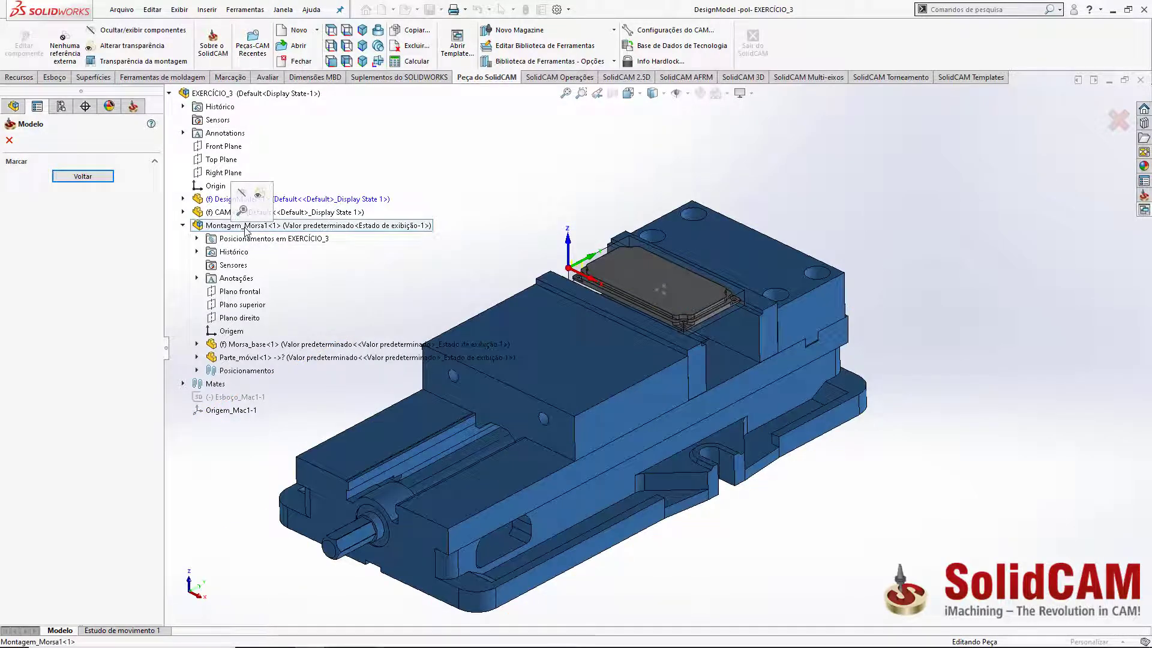
left_click(90, 178)
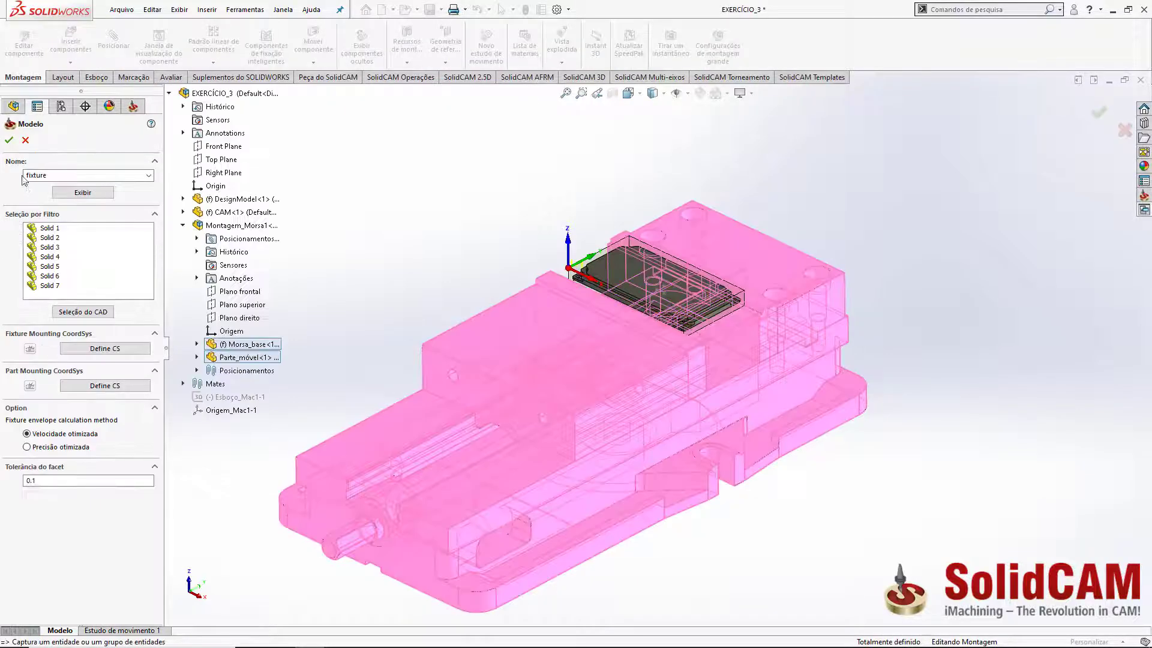
left_click(9, 142)
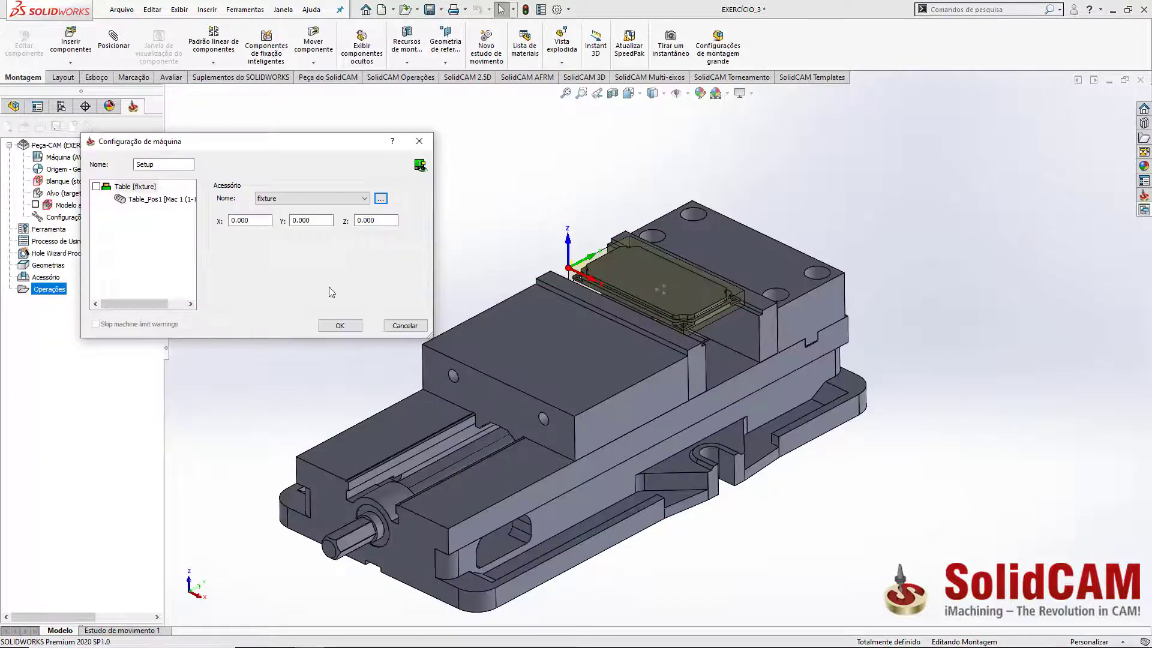
left_click(340, 326)
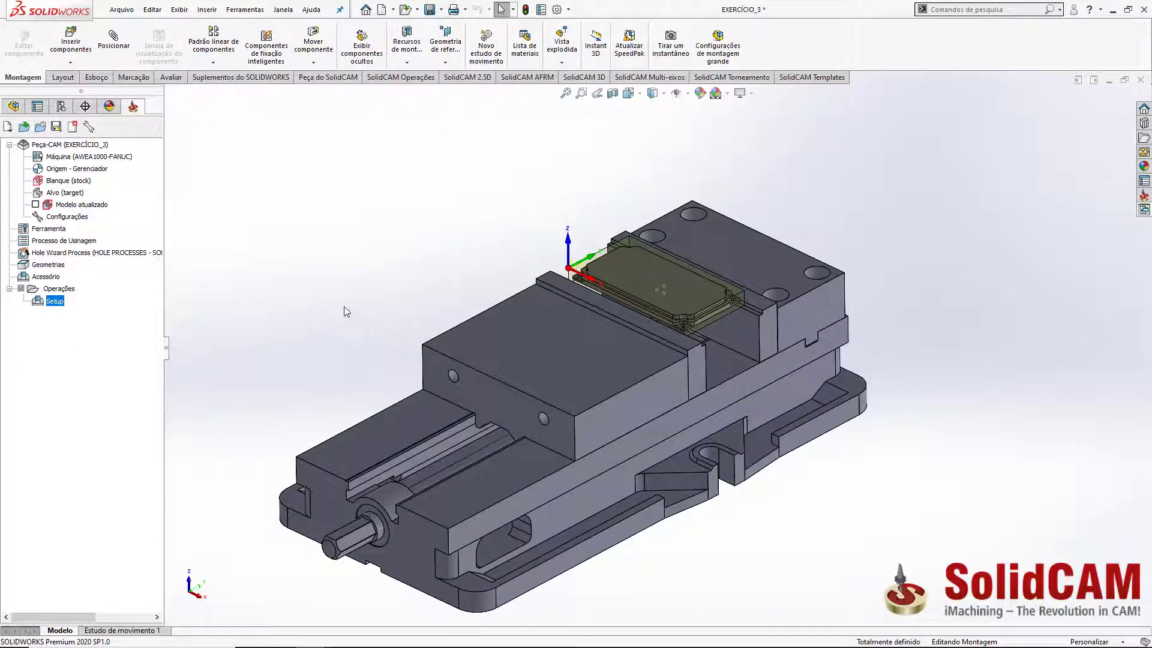
Create a 2.5D facing operation and name it Faceamento.
scroll(735, 289, "up", 1)
scroll(723, 327, "down", 2)
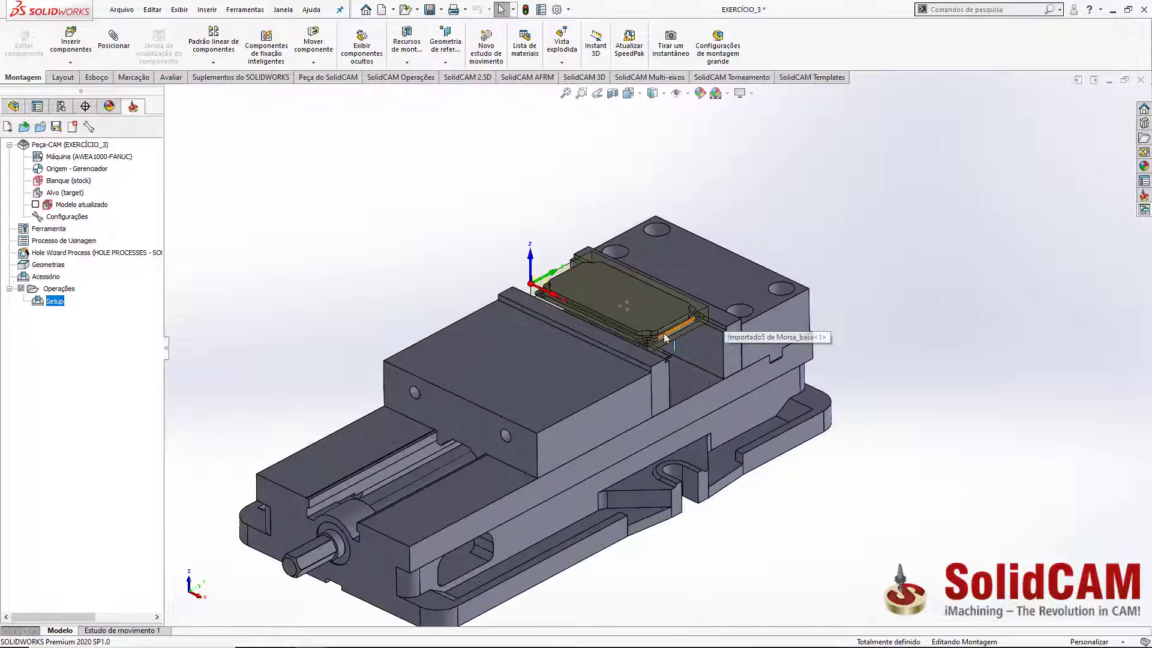
scroll(642, 308, "down", 3)
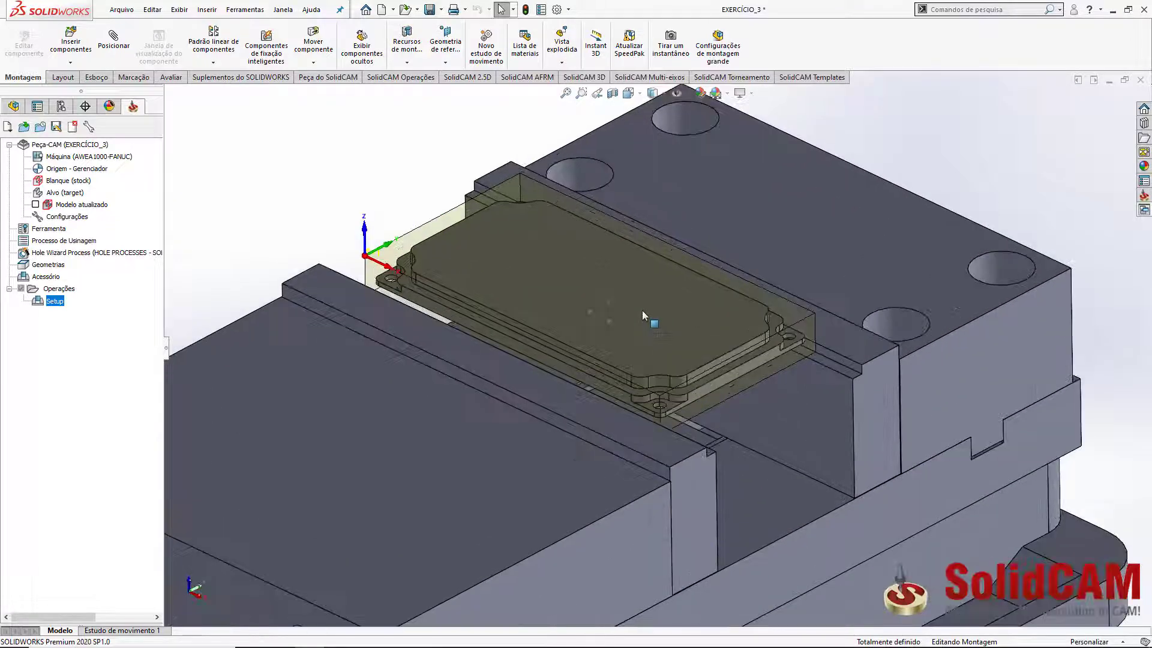
scroll(612, 309, "down", 2)
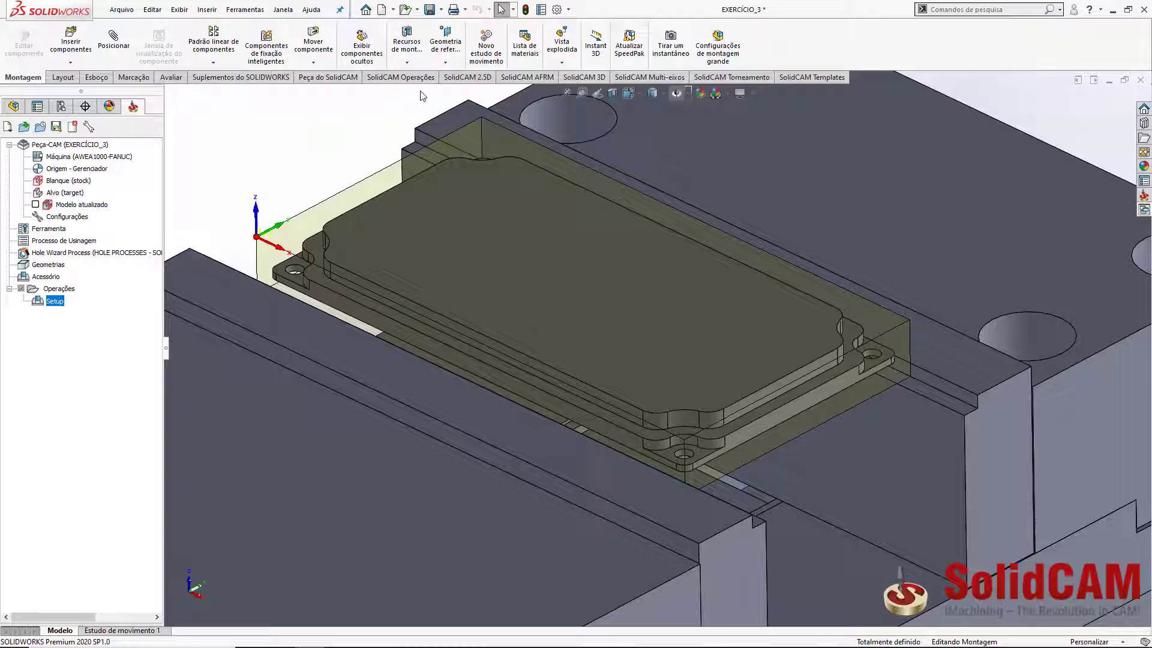
left_click(465, 78)
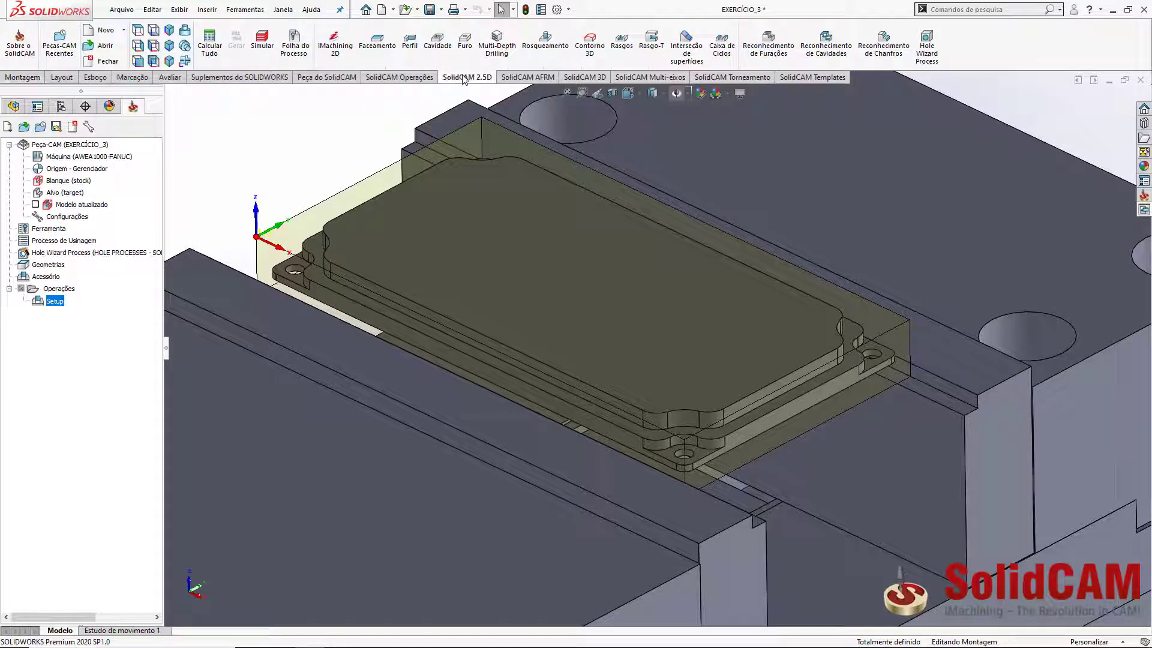
left_click(378, 48)
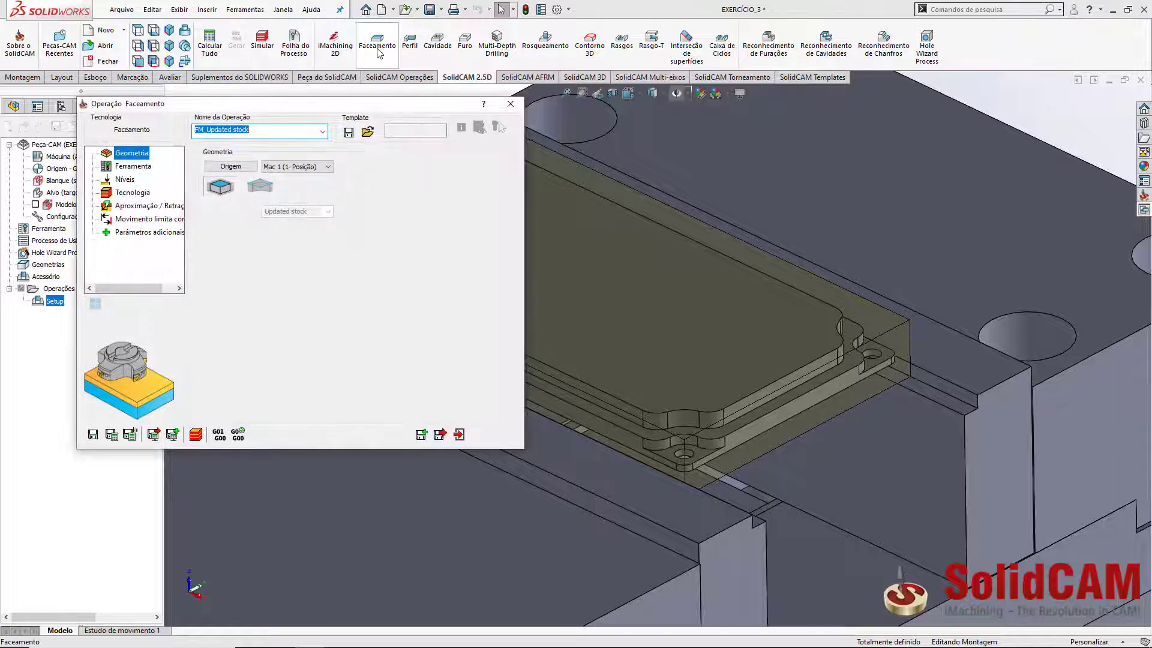
type("Faceamento")
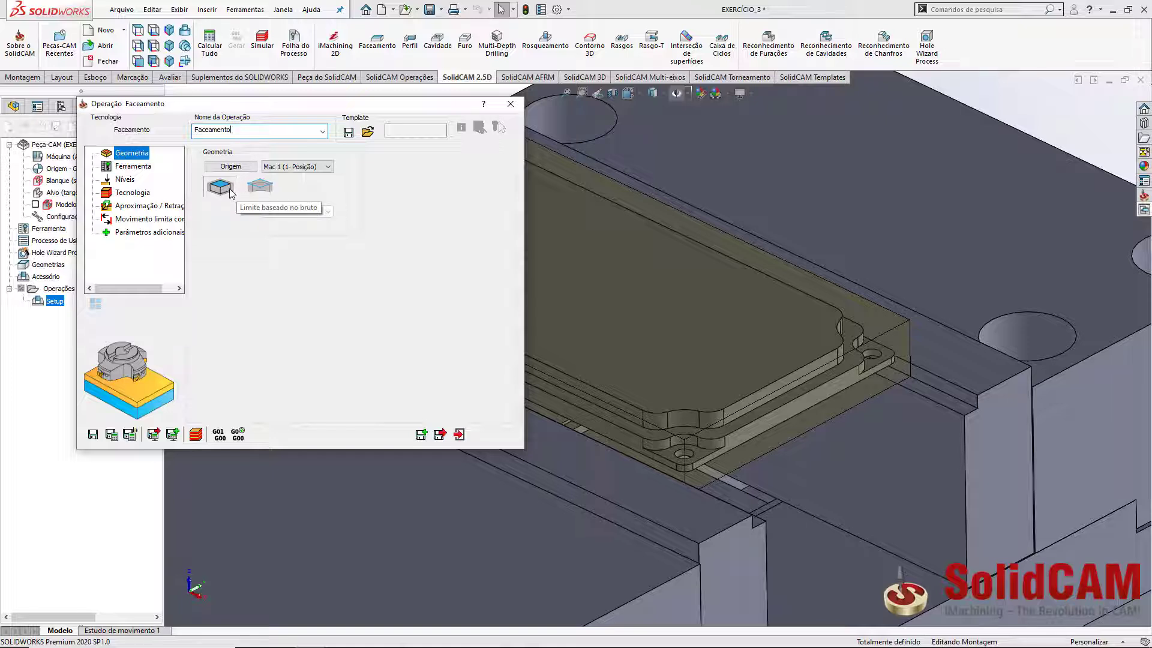
Start the facing operation's tool selection and point the tool library import to the Exercícios\Exercício_3 folder.
left_click(135, 167)
left_click(266, 340)
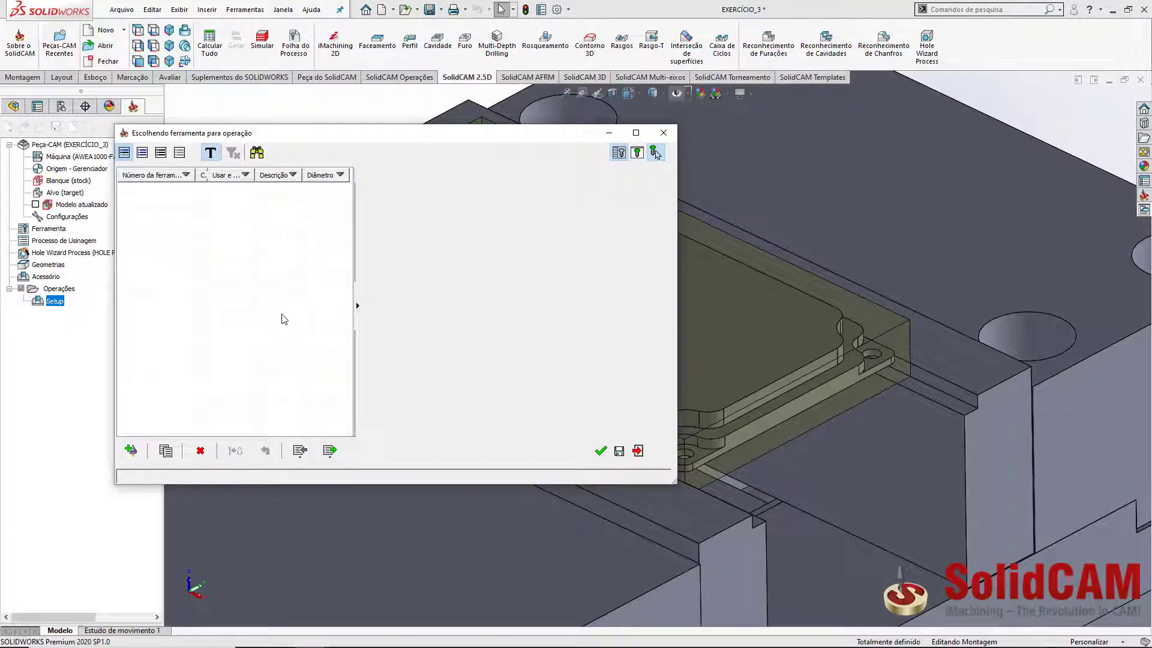
left_click(299, 455)
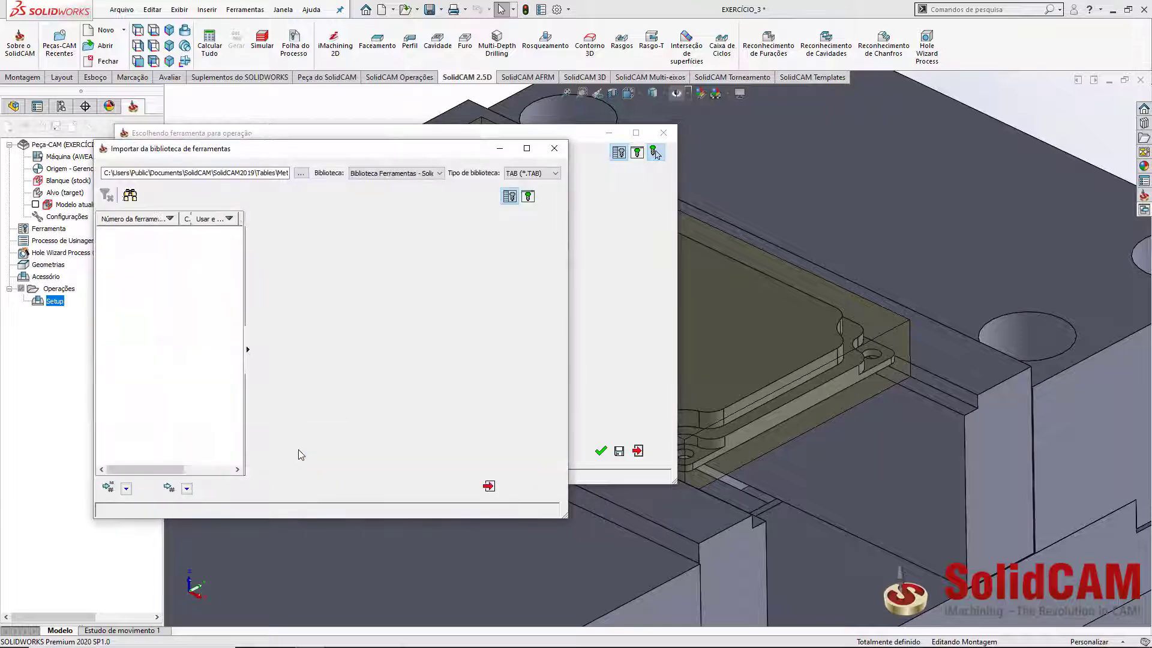
left_click(301, 173)
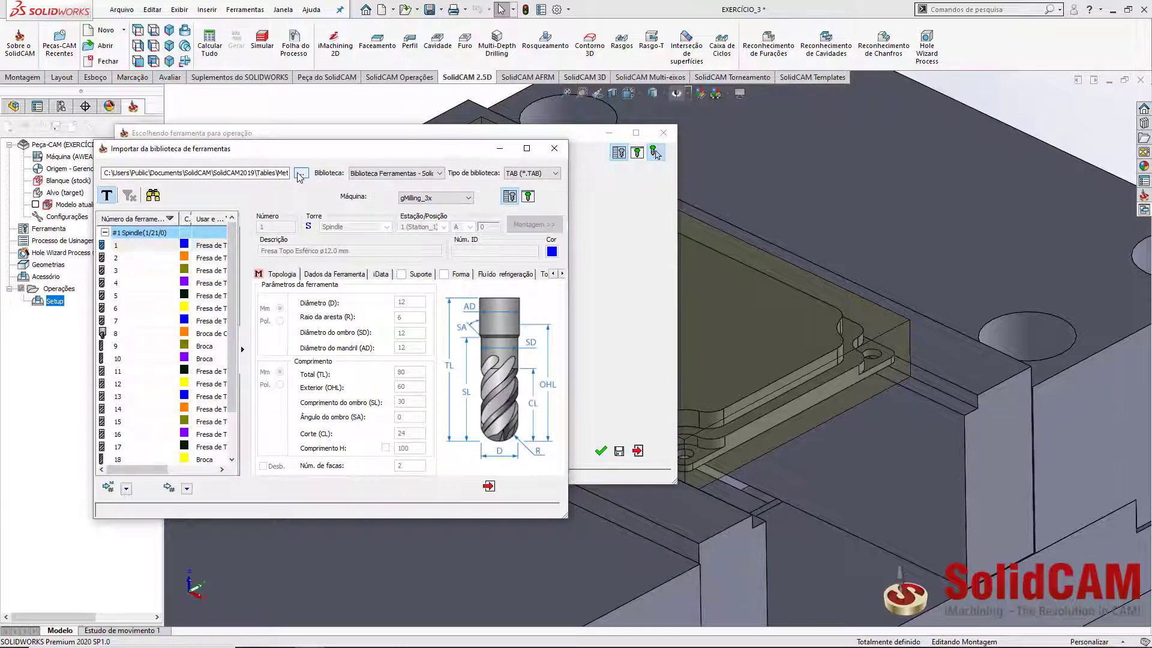
left_click(505, 406)
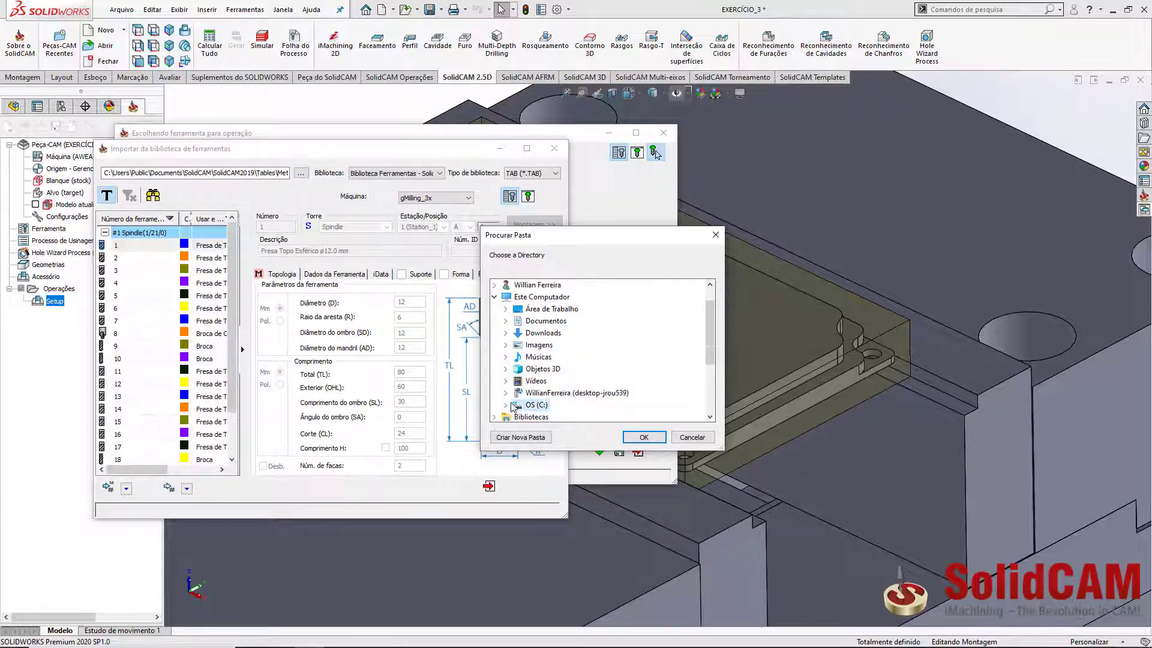
left_click_drag(710, 323, 708, 374)
double_click(531, 393)
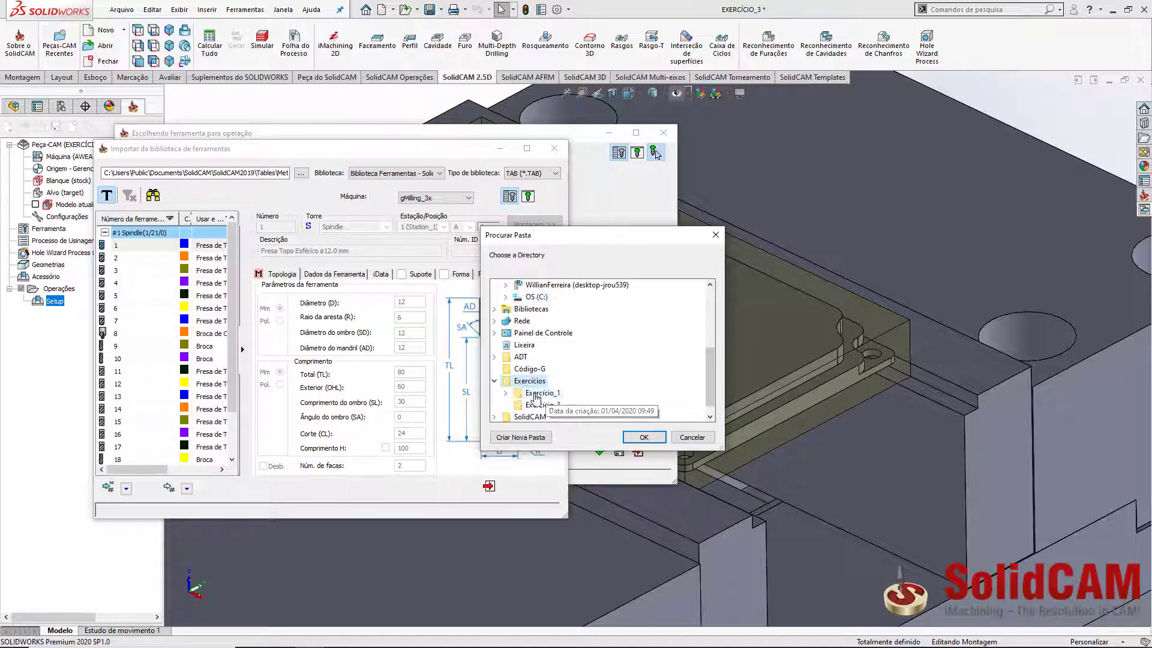
left_click(529, 405)
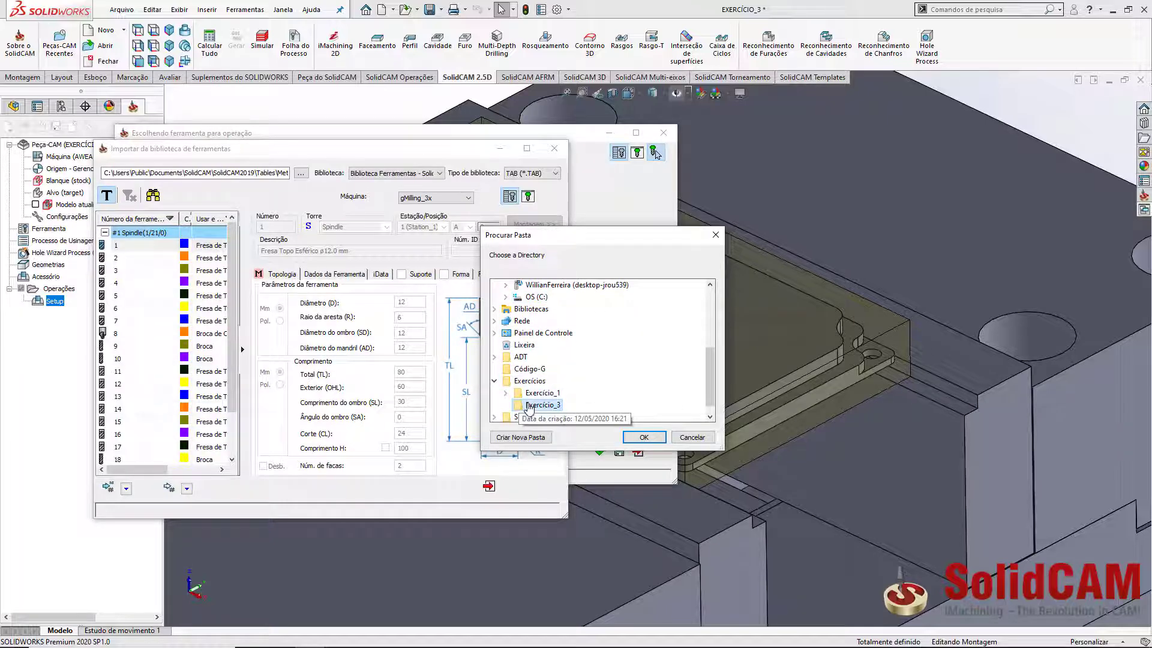
left_click(642, 437)
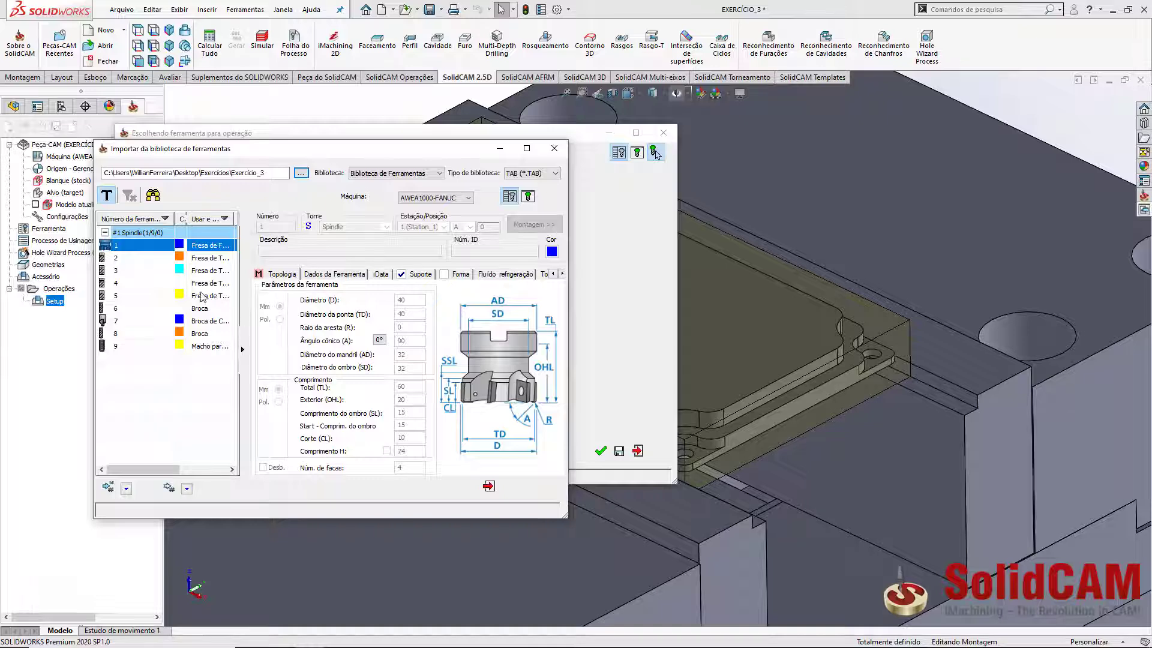
Import all the library tools with their tool numbers and assign tool 1, the 40 mm face mill, to the facing operation.
left_click(108, 488)
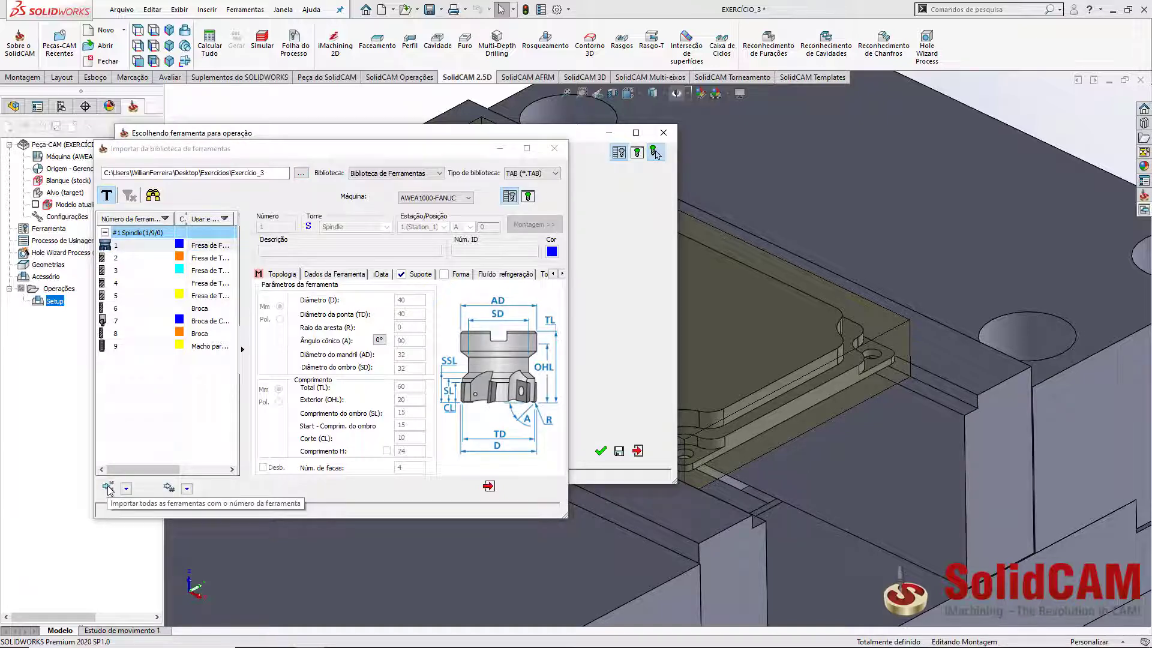
left_click(489, 488)
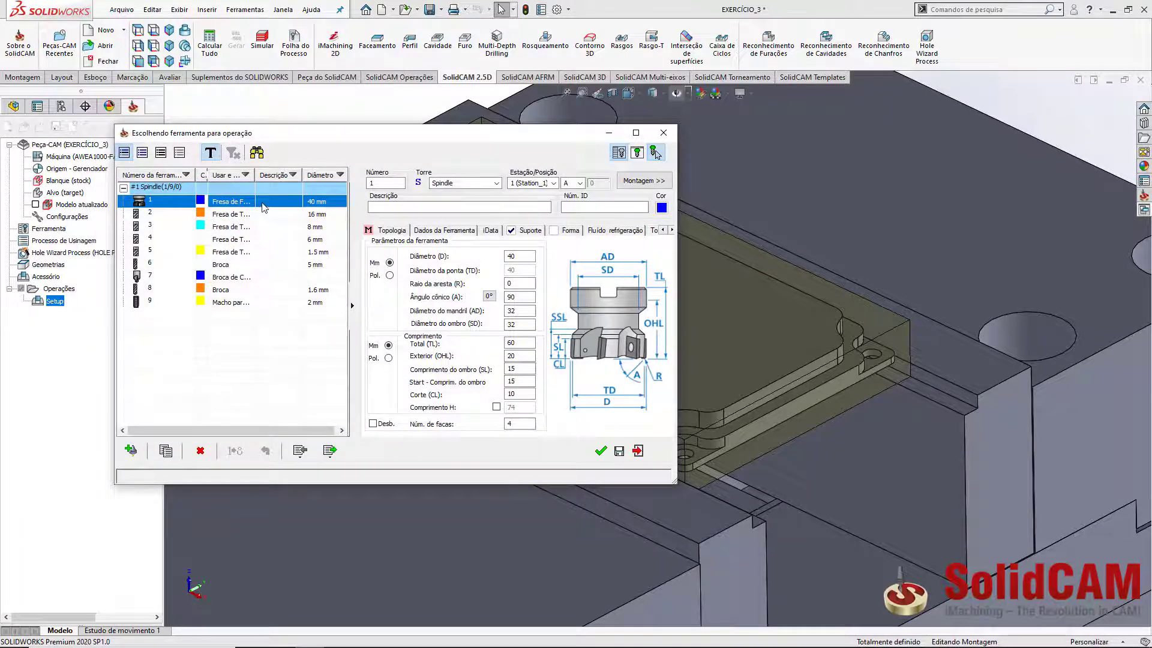
left_click(534, 256)
left_click(601, 452)
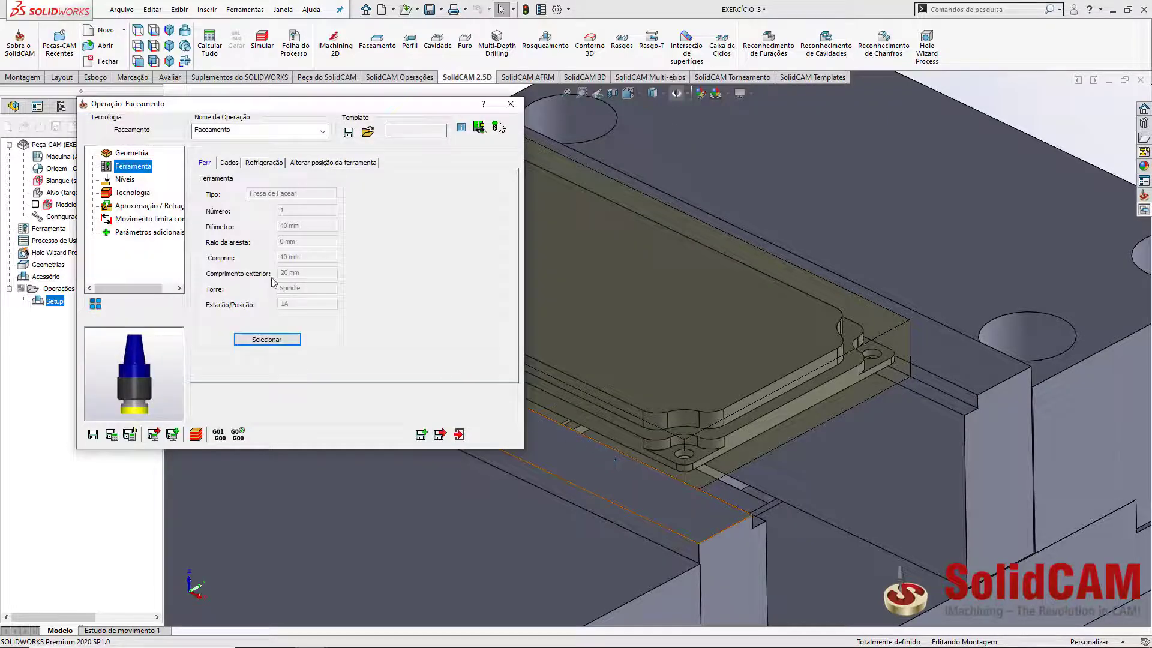
Set the facing operation's Z increment to 2 and choose the PARALELO technology.
left_click(123, 180)
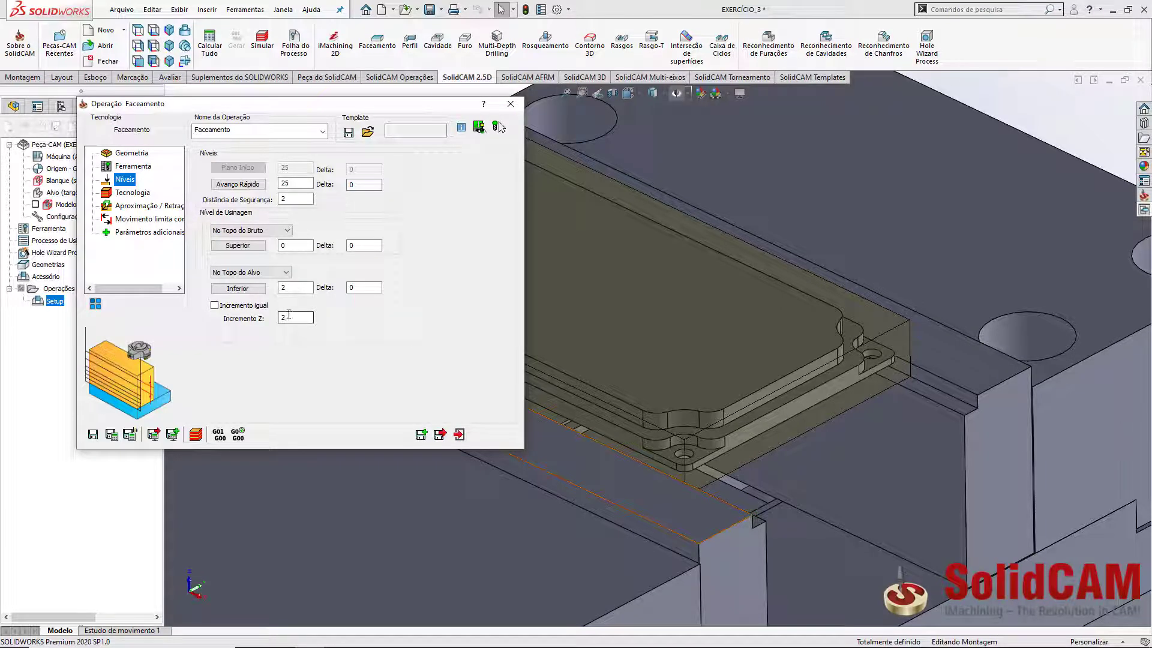
left_click(127, 193)
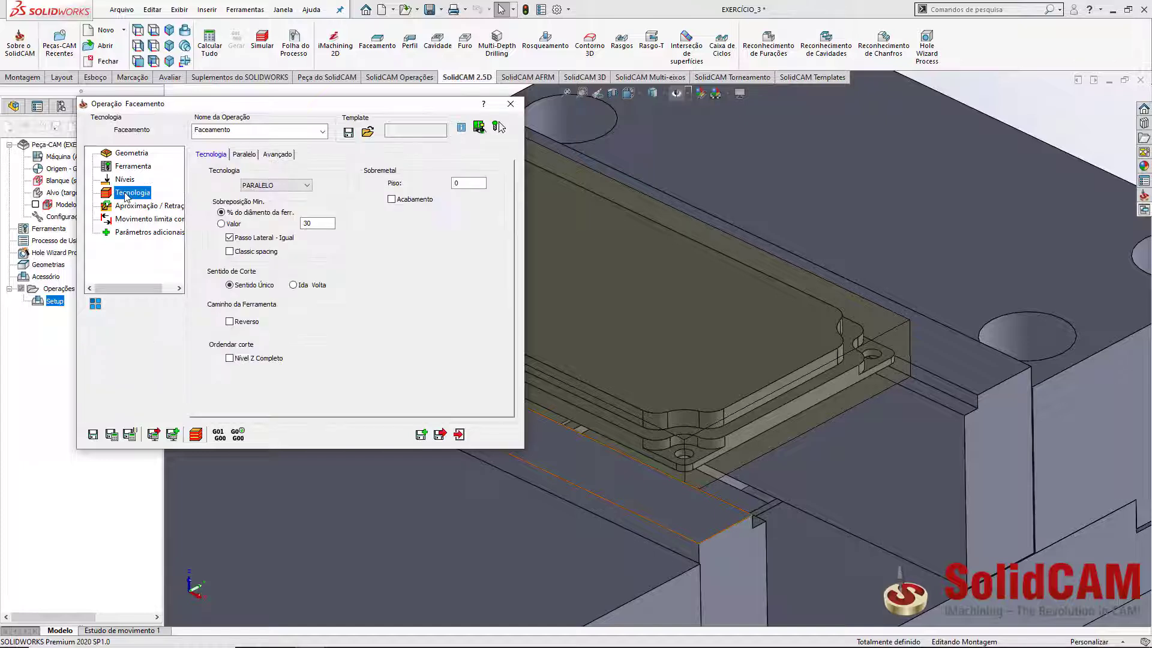
left_click(294, 187)
left_click(275, 187)
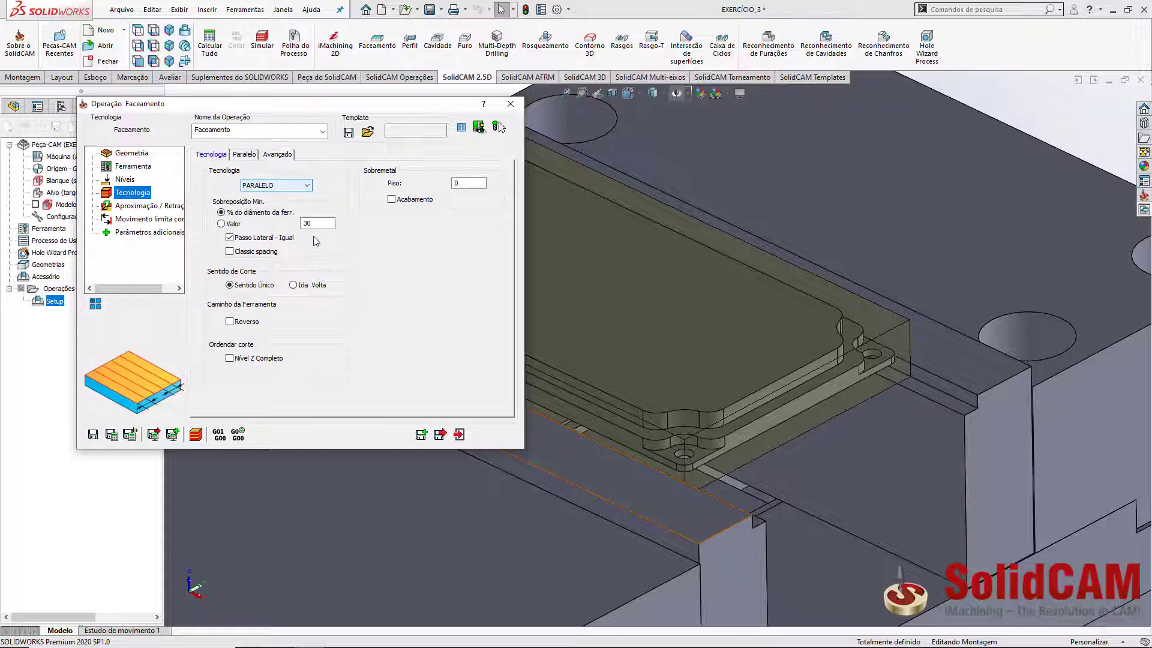
Configure the facing with 30% minimum overlap, classic spacing, Ida Volta cutting, and a 0.2 floor allowance with finishing enabled.
left_click_drag(316, 225, 289, 227)
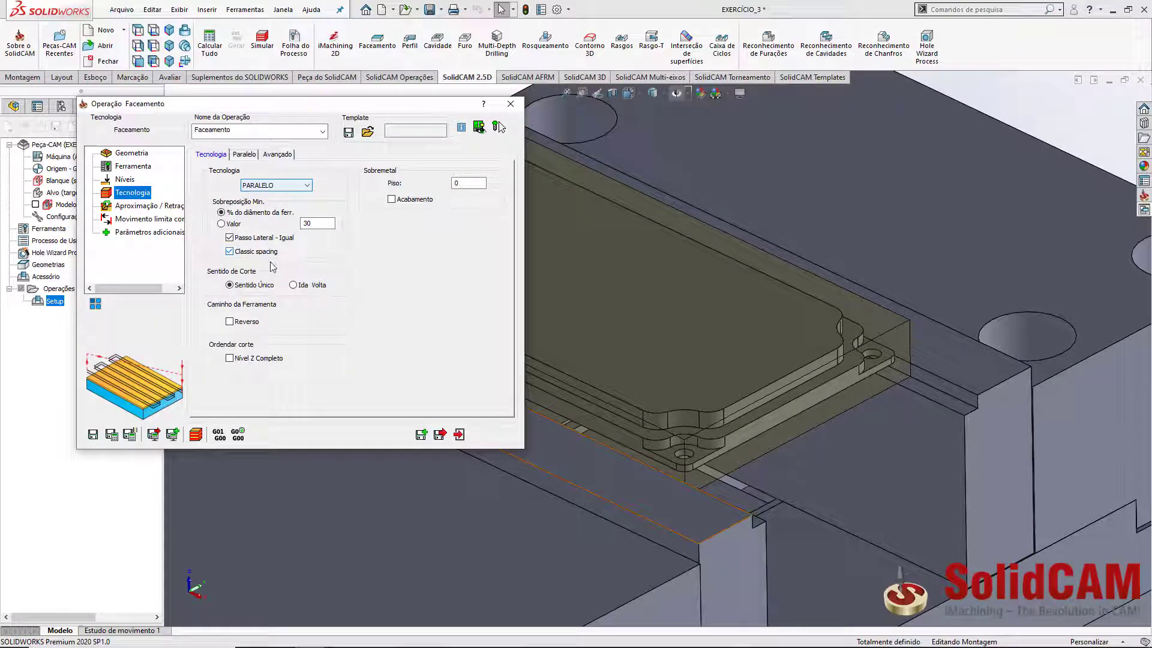
left_click(293, 286)
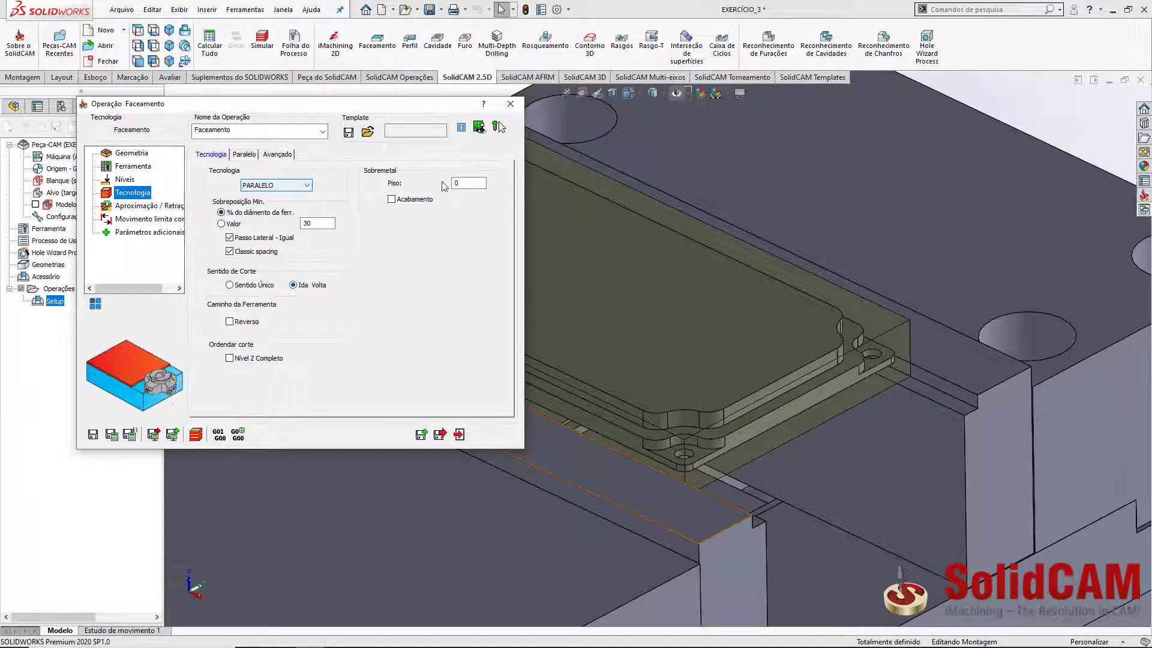
left_click(465, 182)
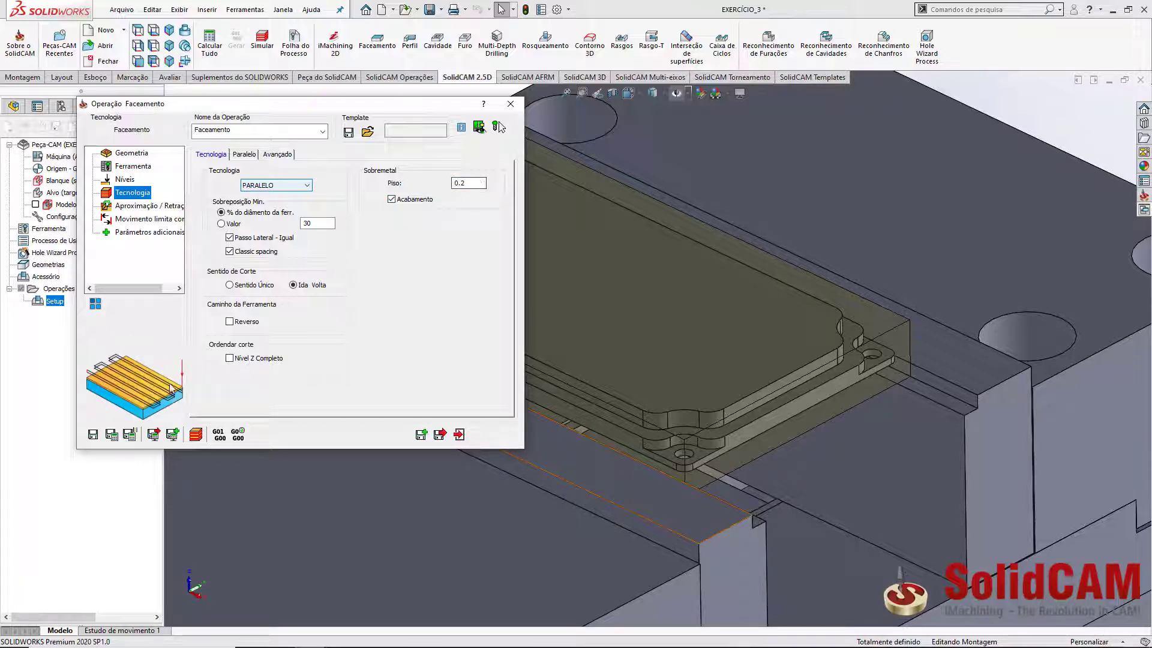
Save and calculate the facing operation, view its toolpath over the cover, and close the operation with its toolpath hidden.
left_click(111, 435)
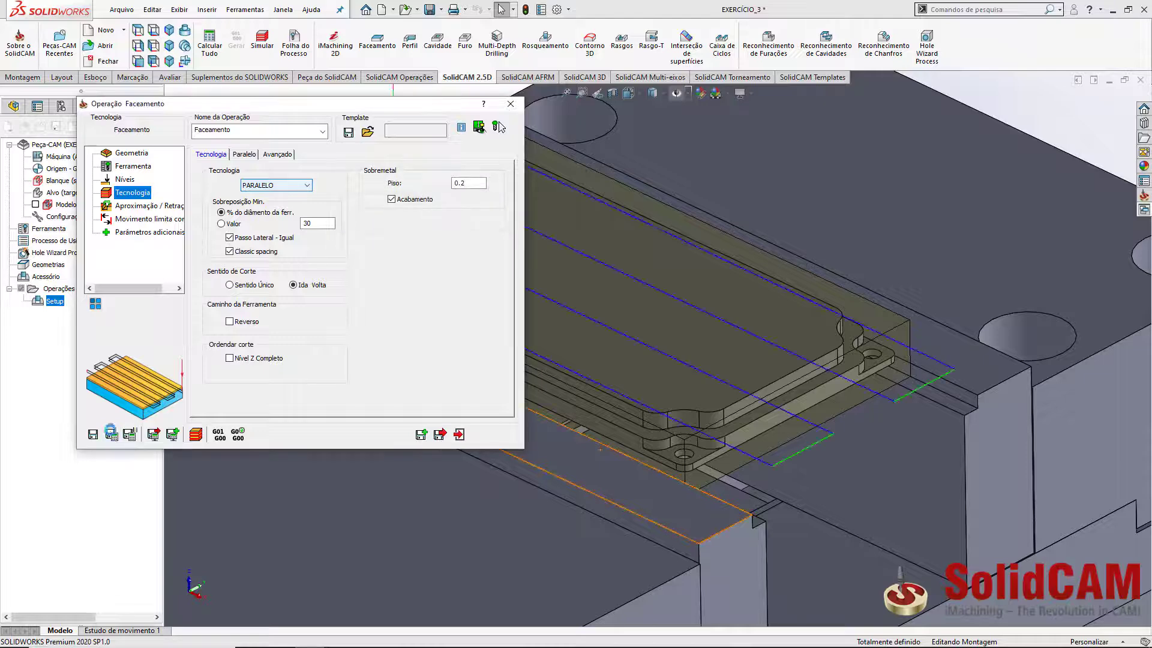
double_click(383, 106)
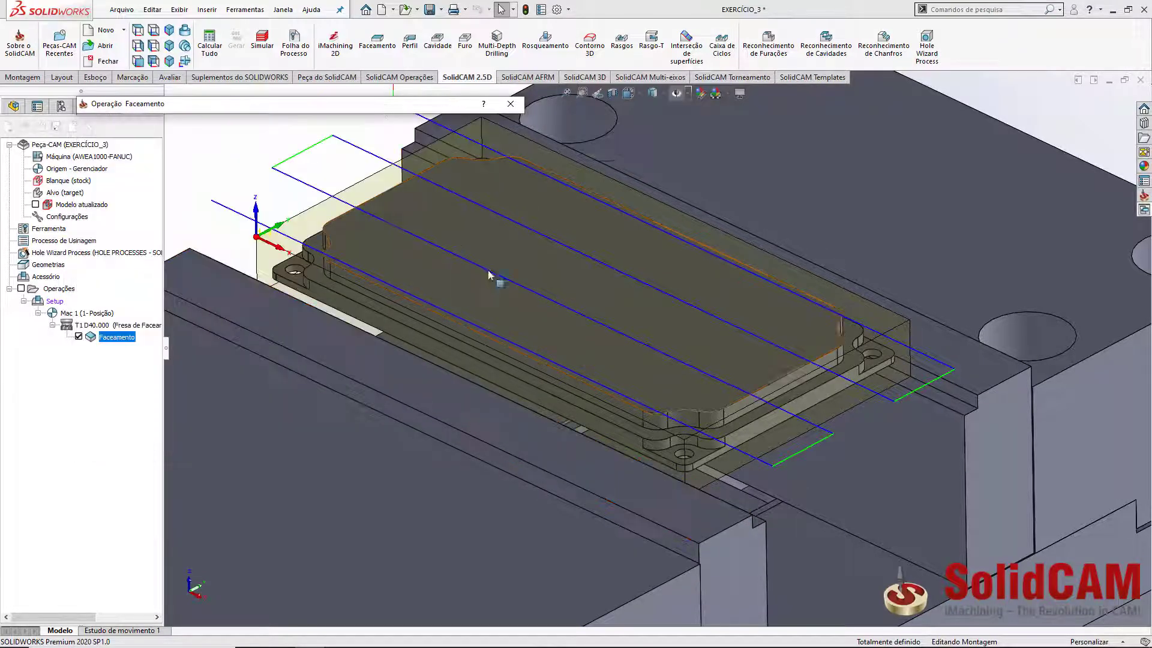
scroll(567, 321, "up", 5)
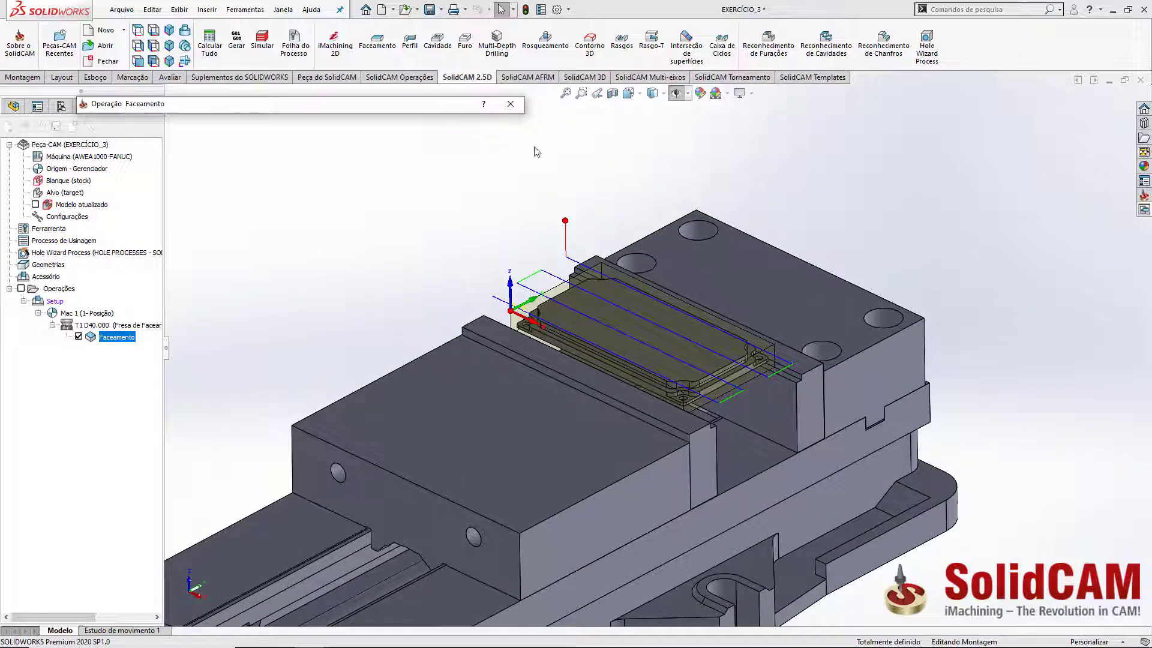
left_click(512, 107)
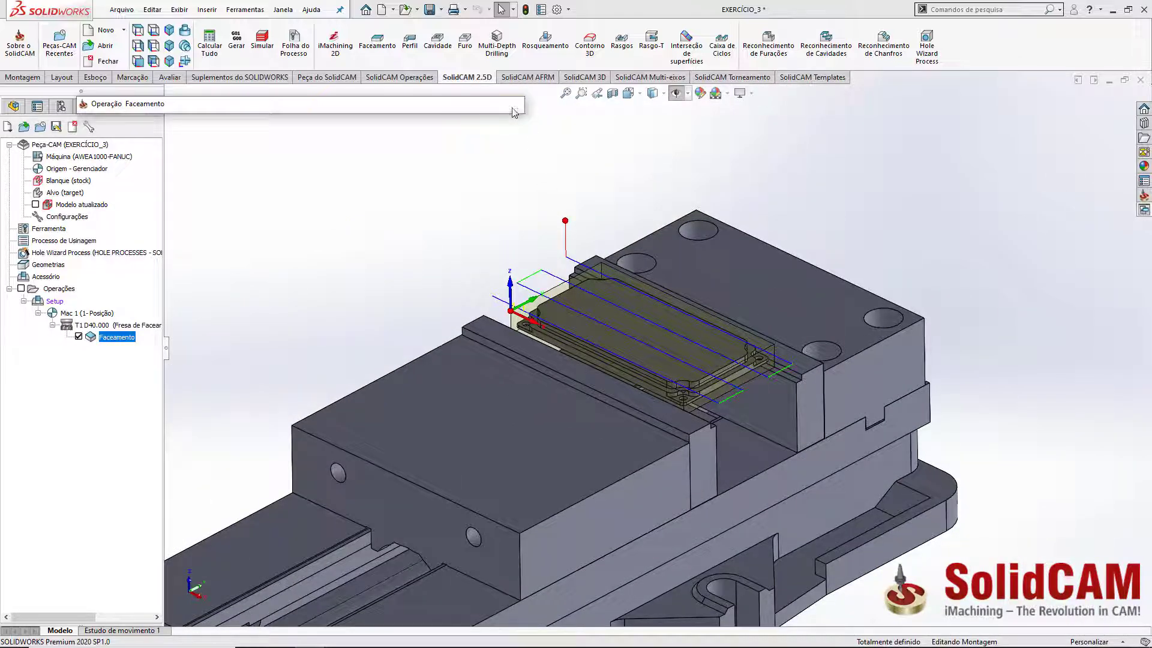
left_click(79, 337)
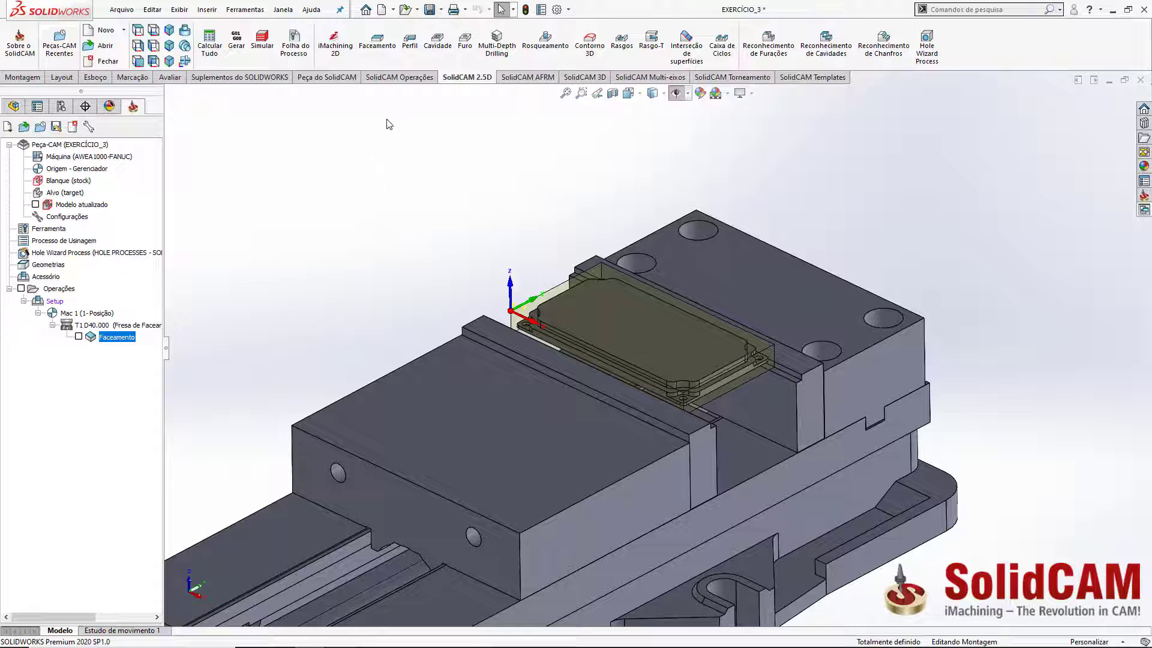
Create a 2.5D profile operation named Contorno externo and start a new contour geometry for it.
left_click(410, 48)
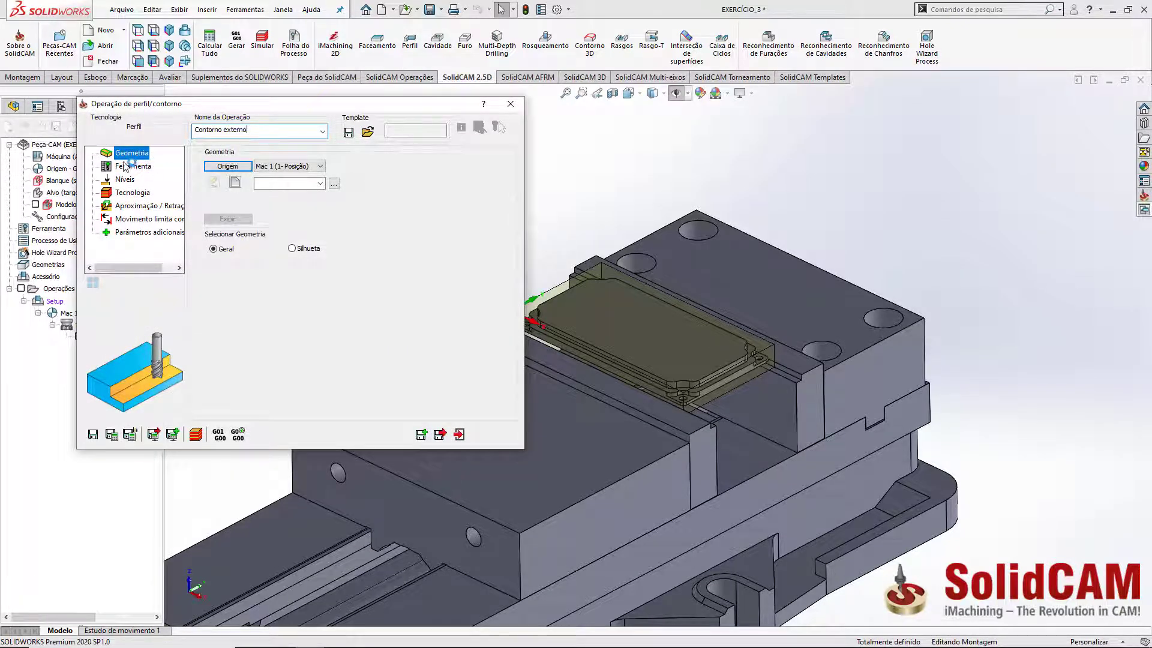
left_click(237, 186)
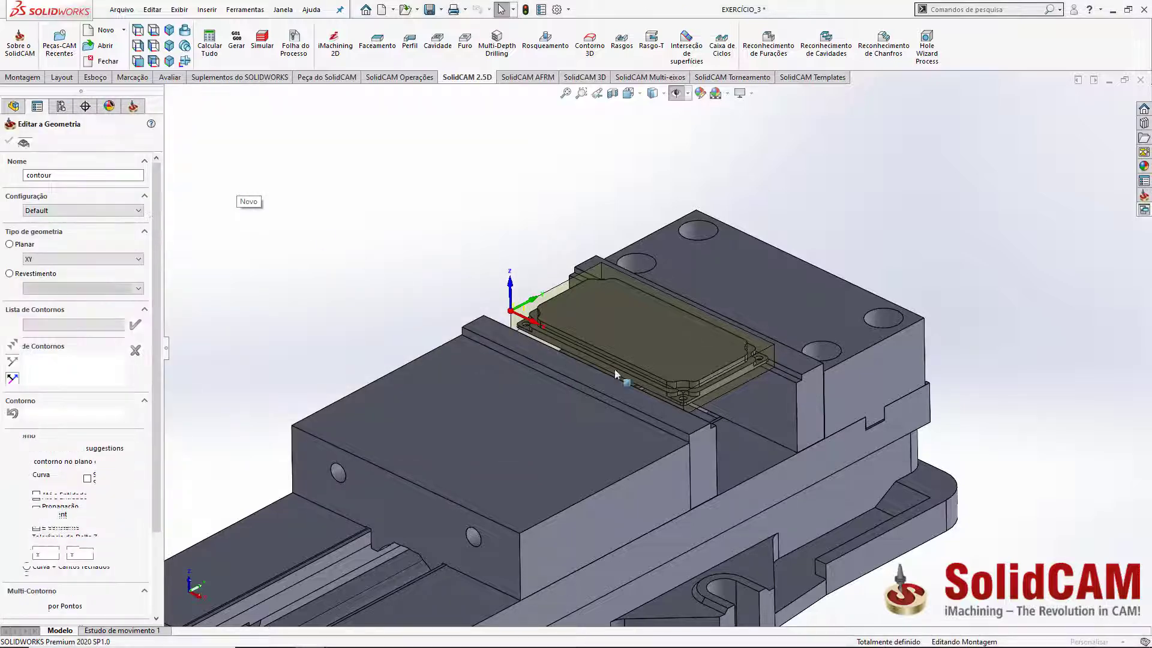
scroll(653, 387, "down", 4)
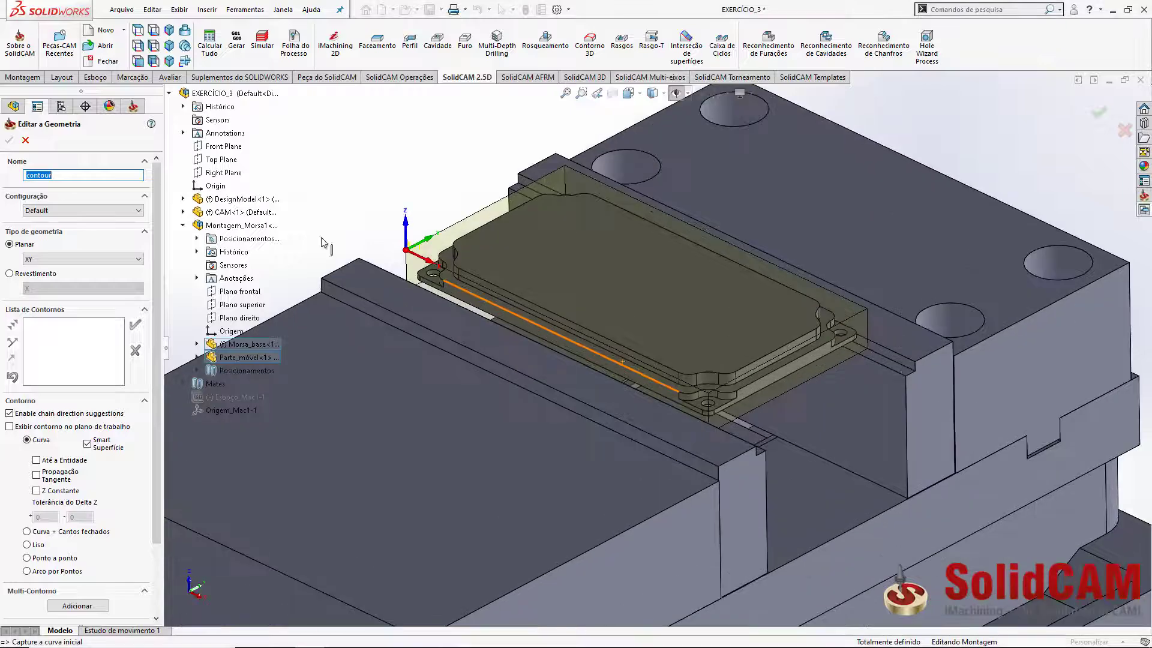
left_click(170, 93)
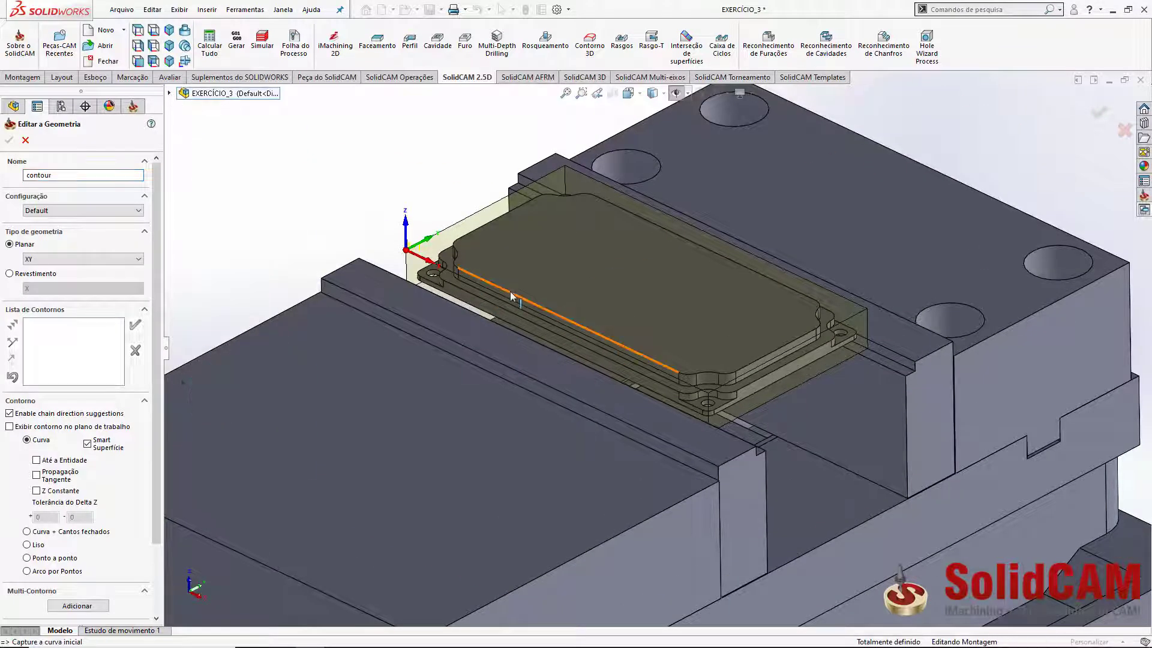
Define the contour as the closed chain of the cover's lower outer edges with constant Z, and accept the geometry.
scroll(639, 373, "down", 4)
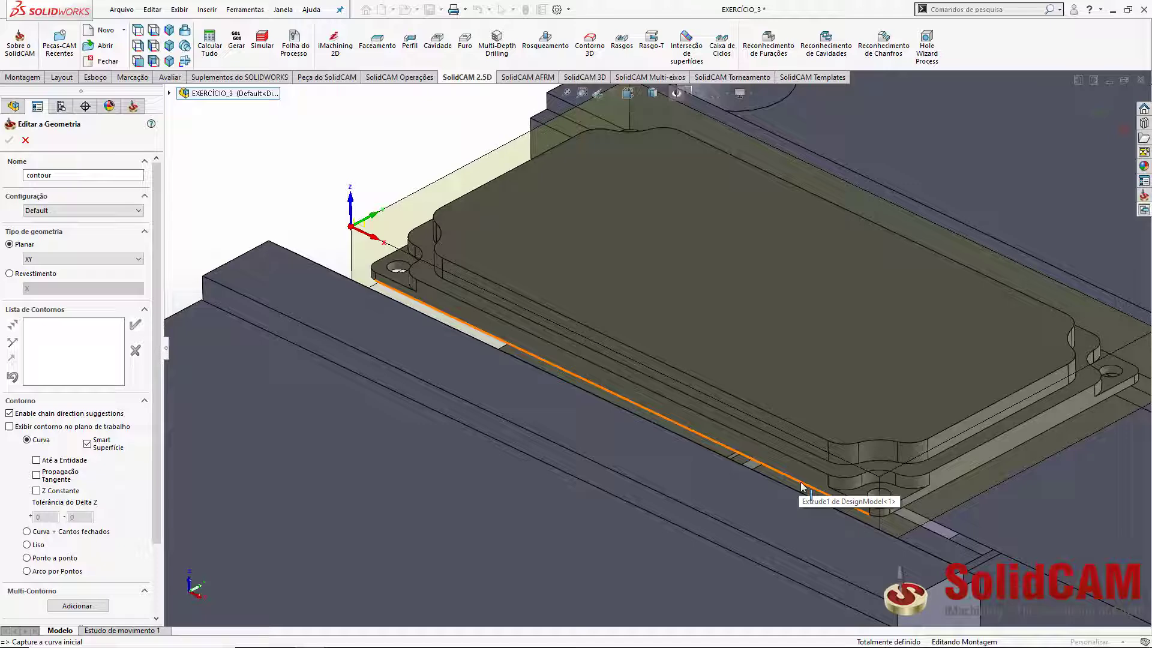
left_click(802, 487)
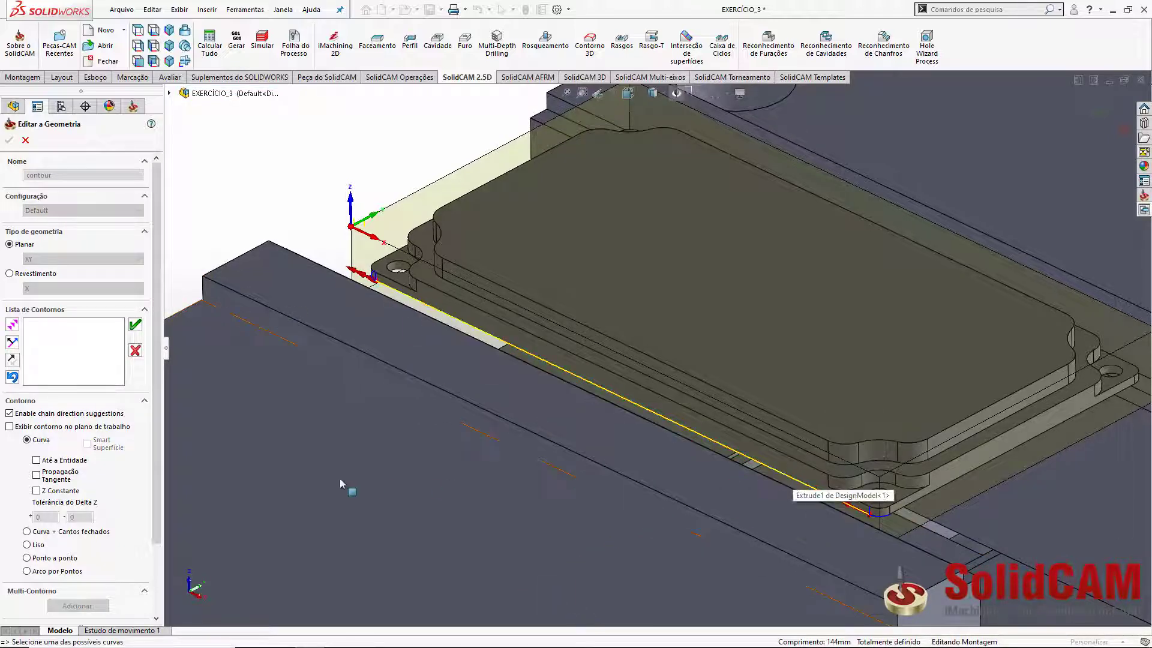
left_click(36, 491)
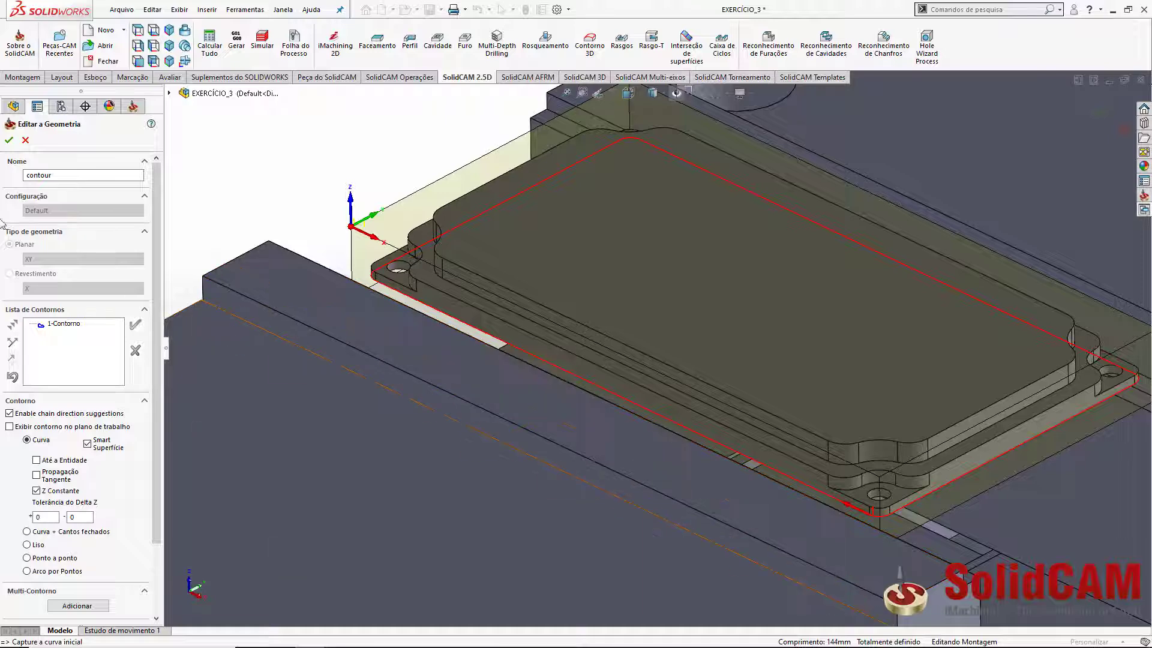
left_click(9, 142)
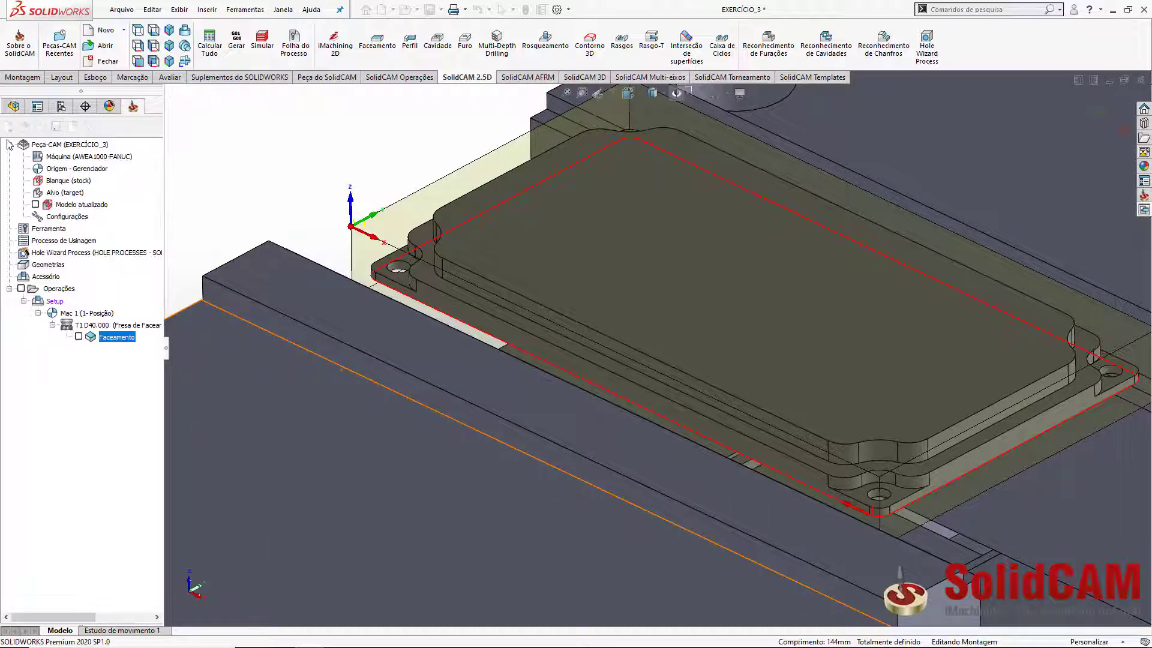
Assign tool 2, the 16 mm end mill, to the Contorno externo operation.
left_click(131, 169)
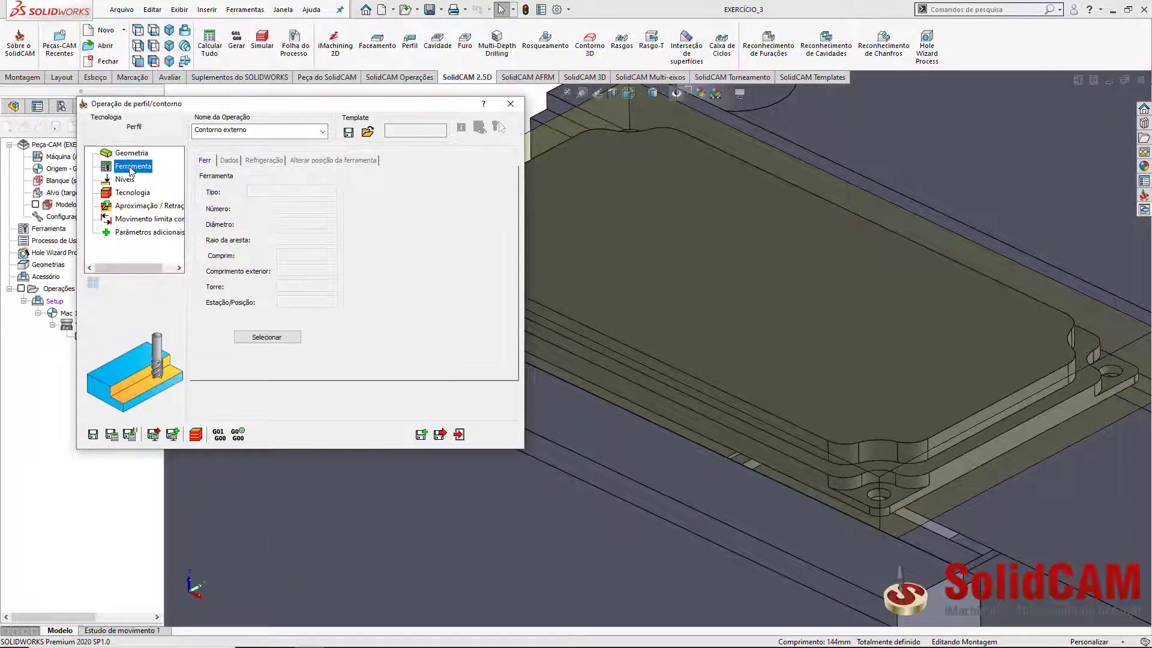
left_click(268, 337)
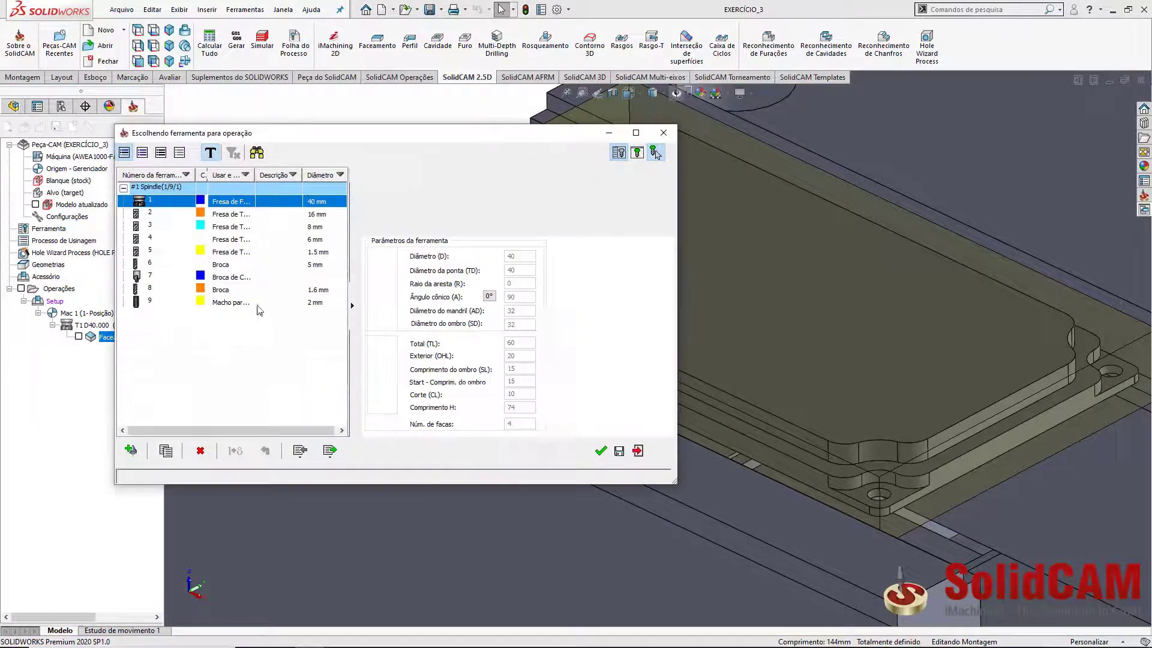
left_click(240, 218)
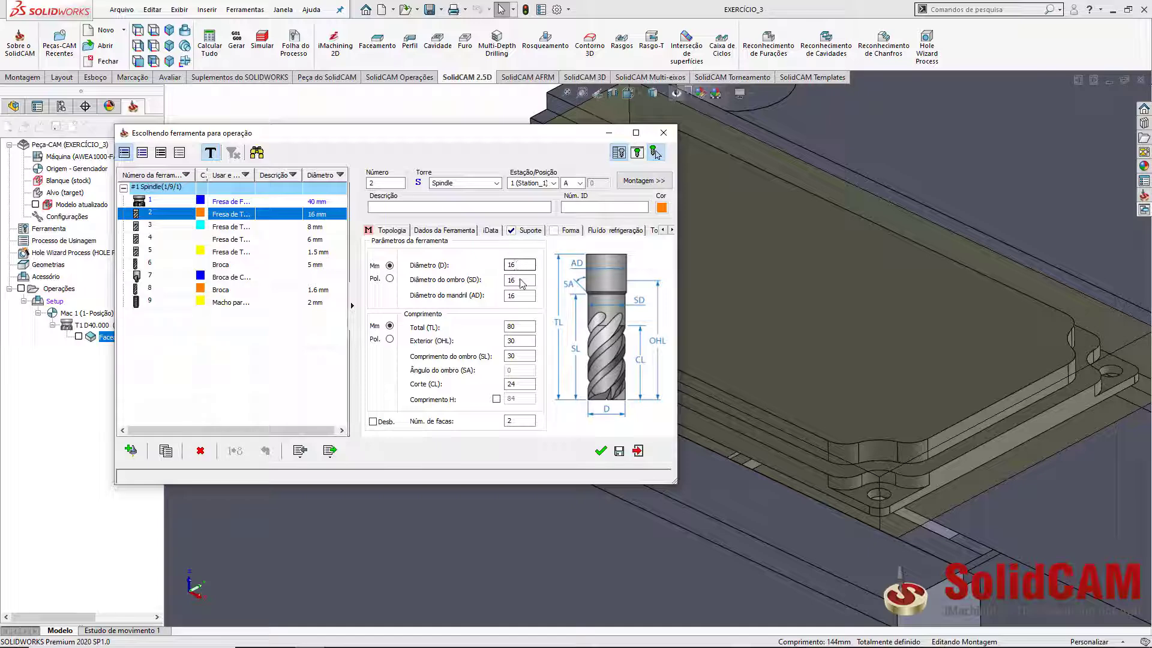
left_click(600, 451)
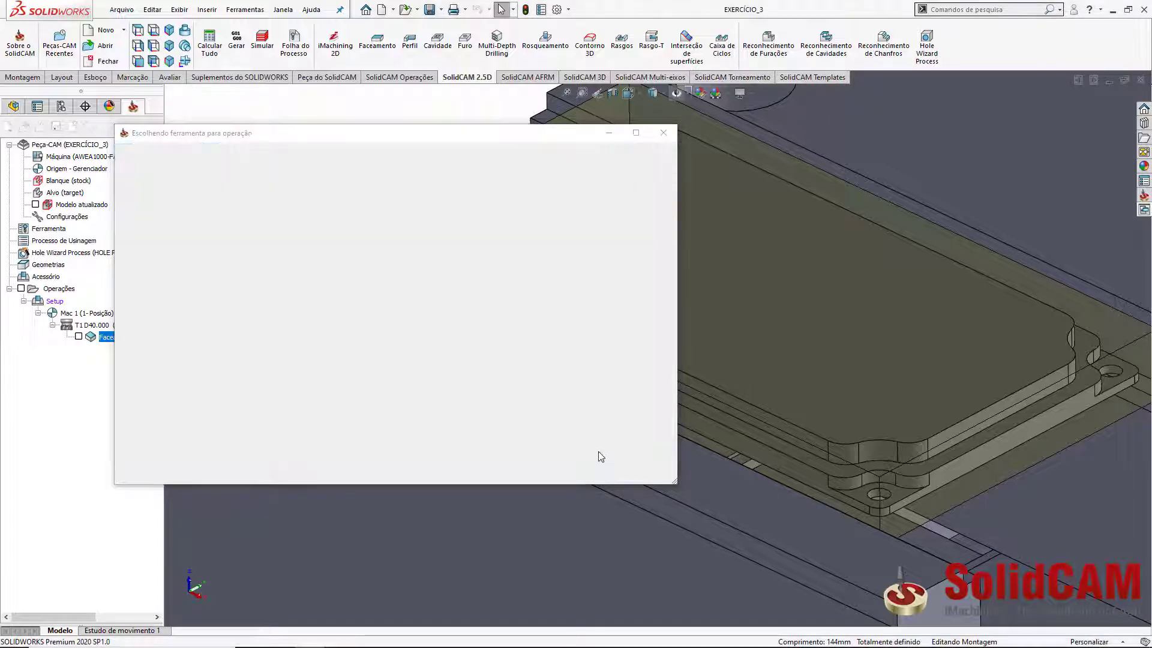
Set the depth delta of the Contorno externo operation to -0.5 in its machining levels.
left_click(123, 180)
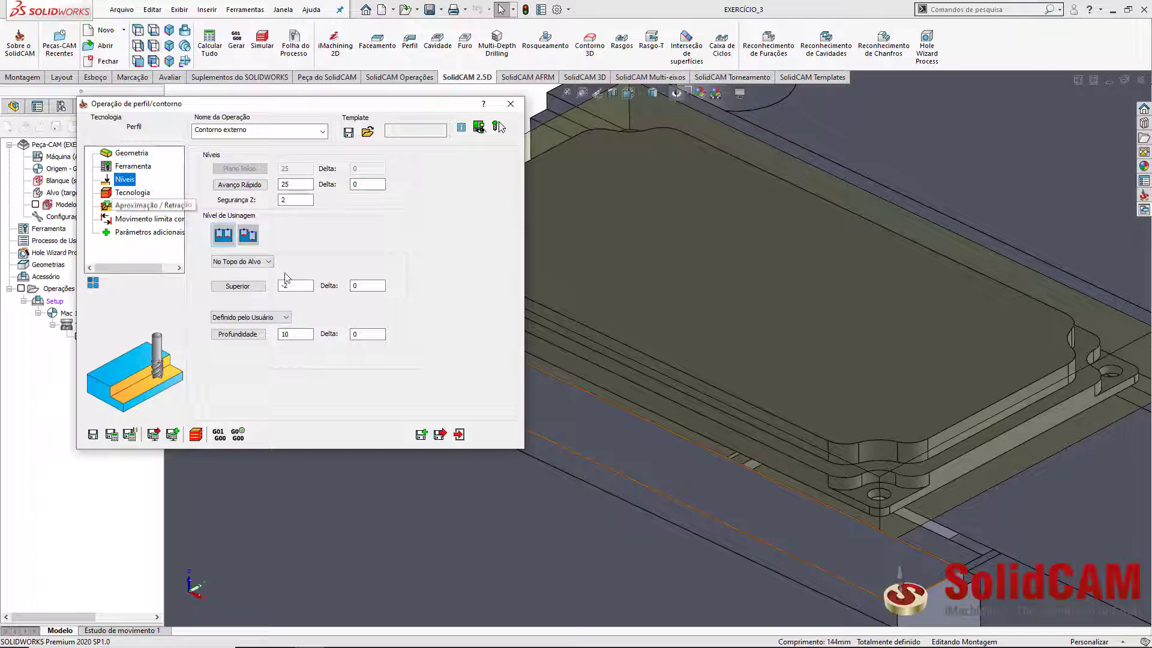
left_click(291, 286)
left_click(294, 336)
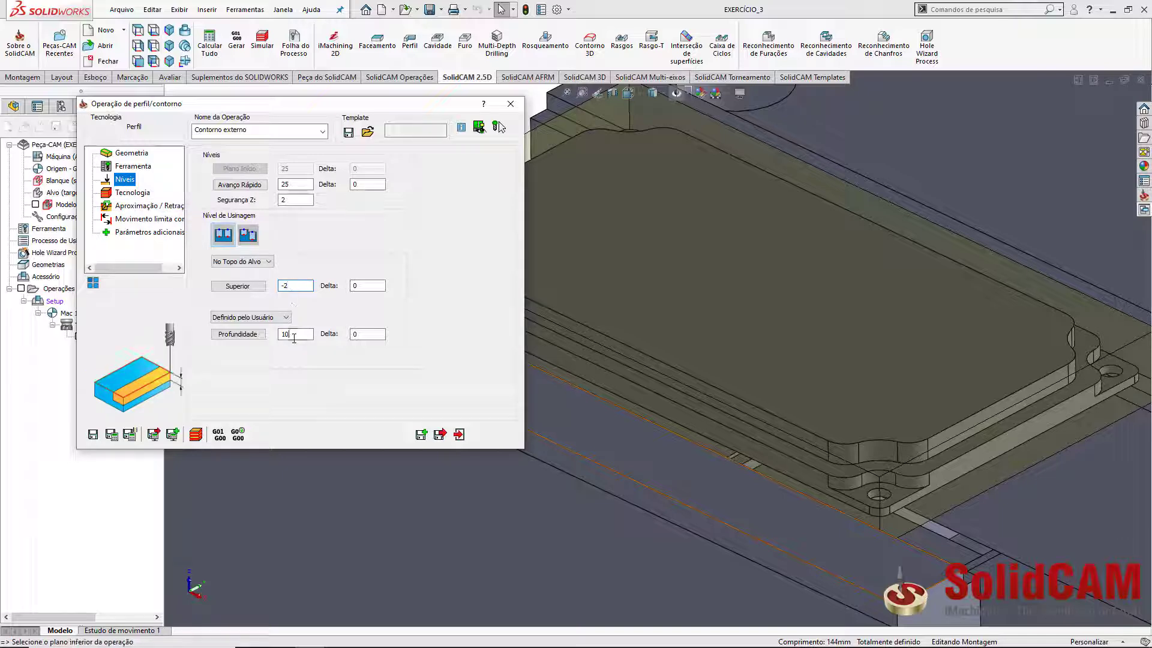
key("Tab")
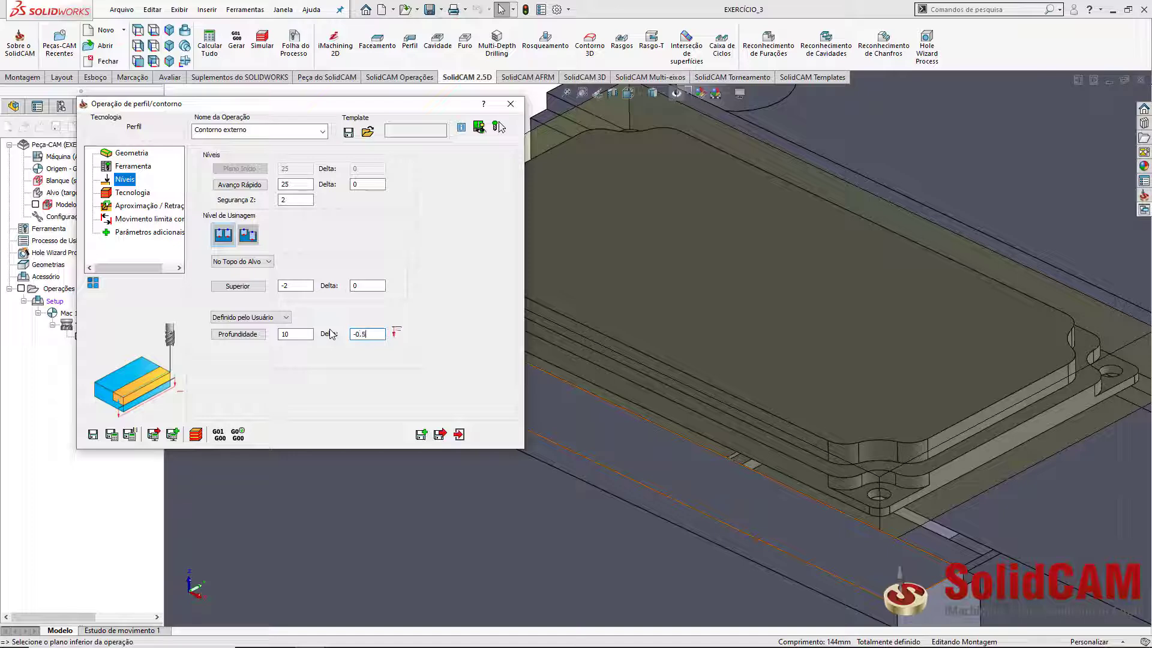
type("-0.5")
Define the upper level as -2 and pick the cover's lower outer edge to set the profile depth to 10.
double_click(293, 286)
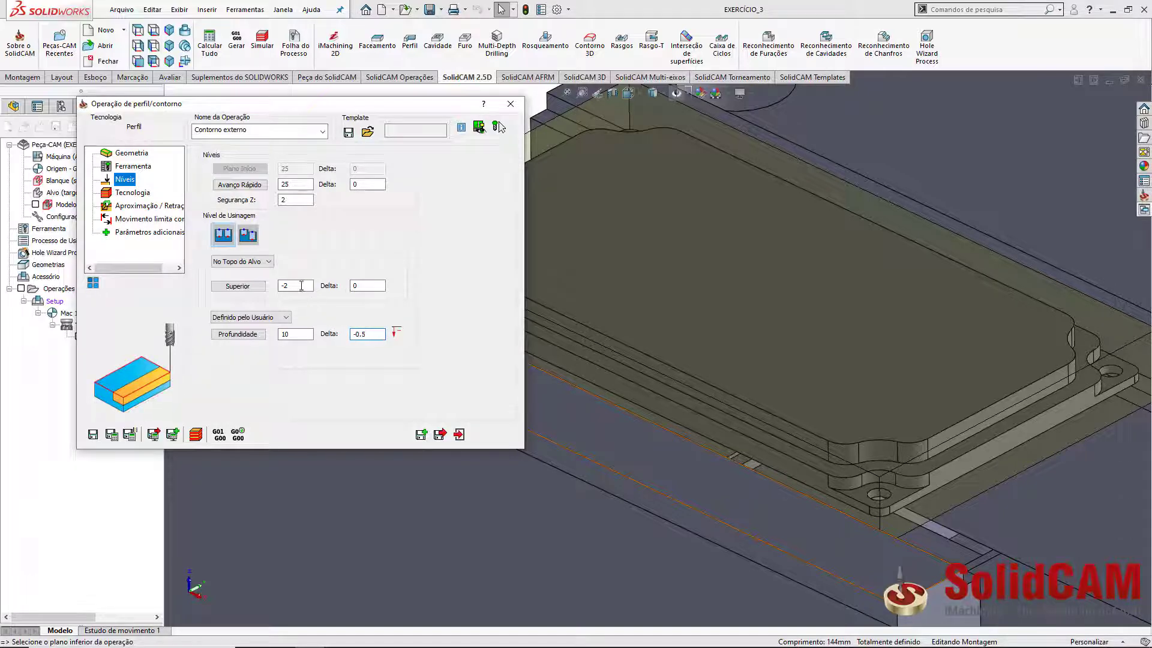
left_click(558, 341)
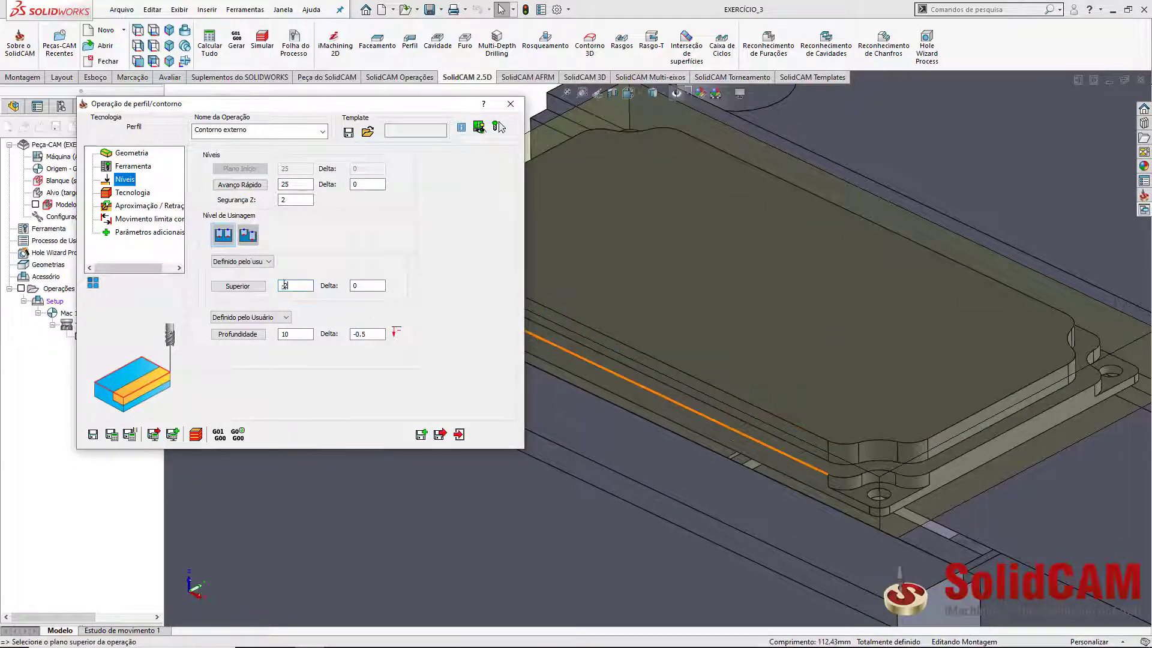
double_click(291, 333)
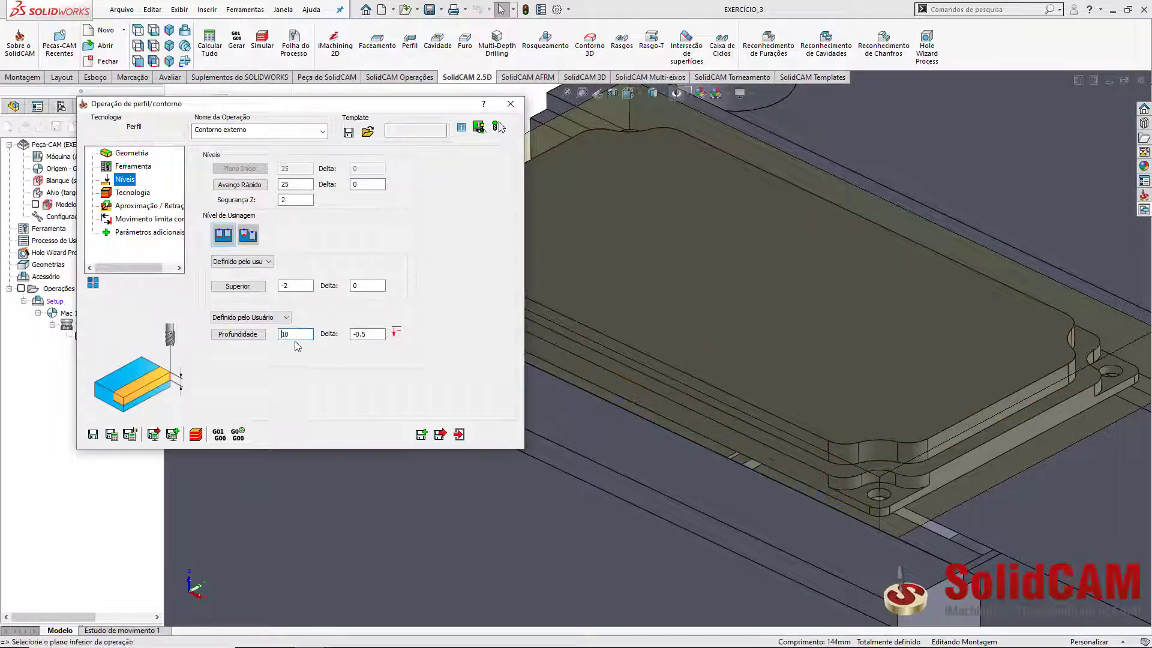
left_click(751, 435)
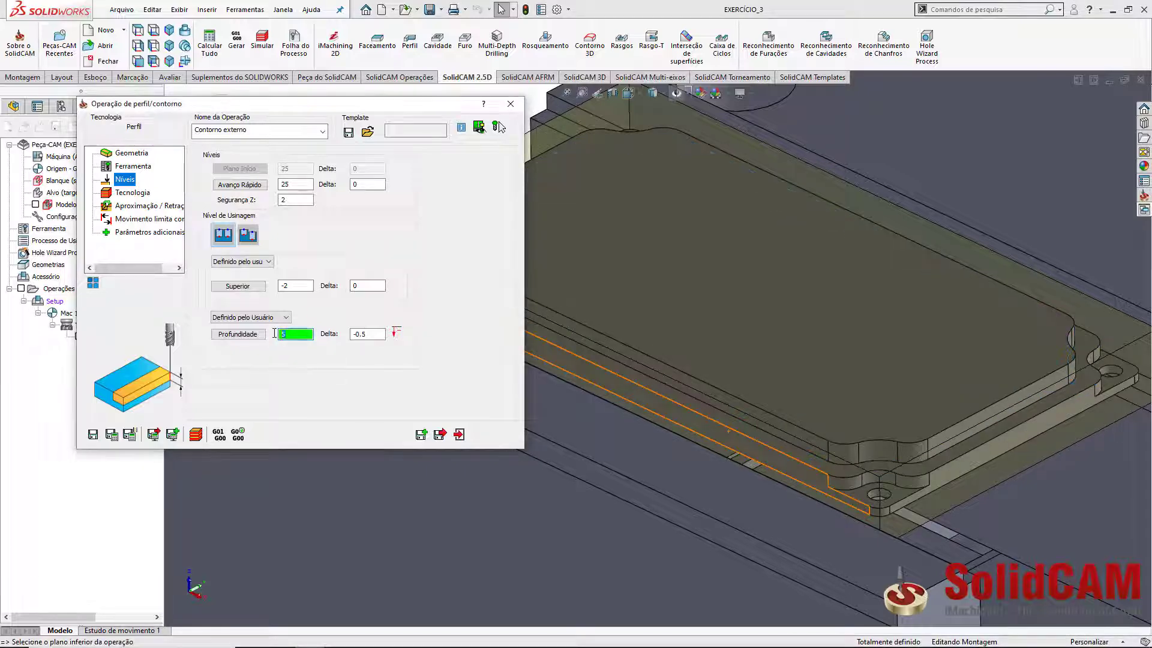
left_click(718, 448)
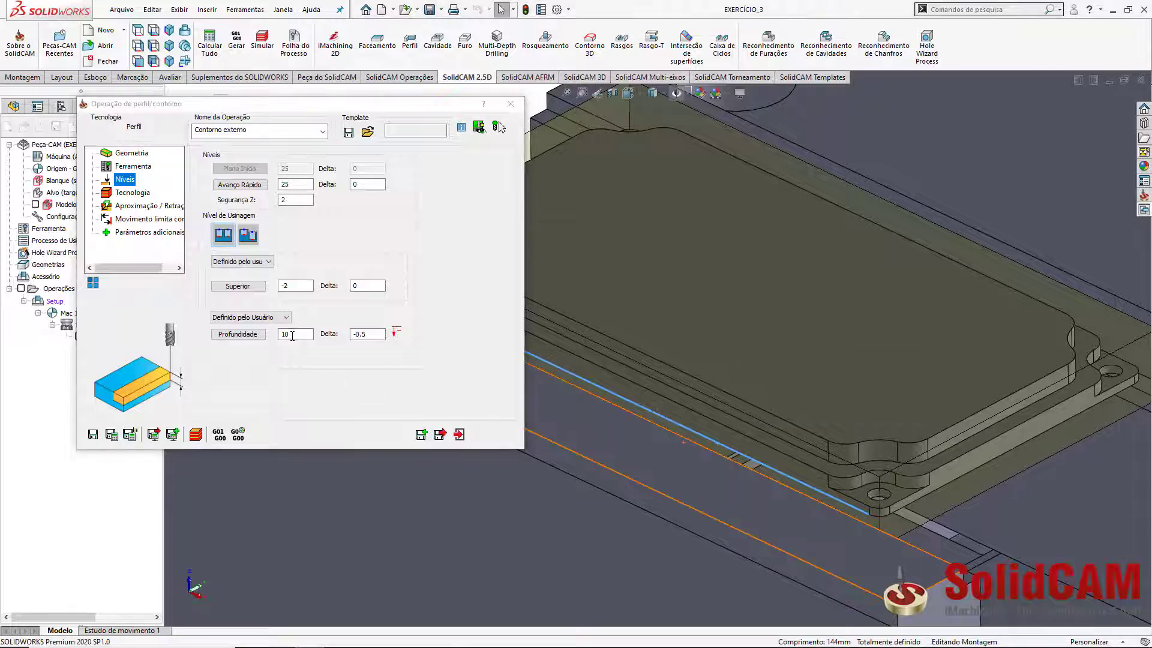
left_click_drag(368, 334, 345, 333)
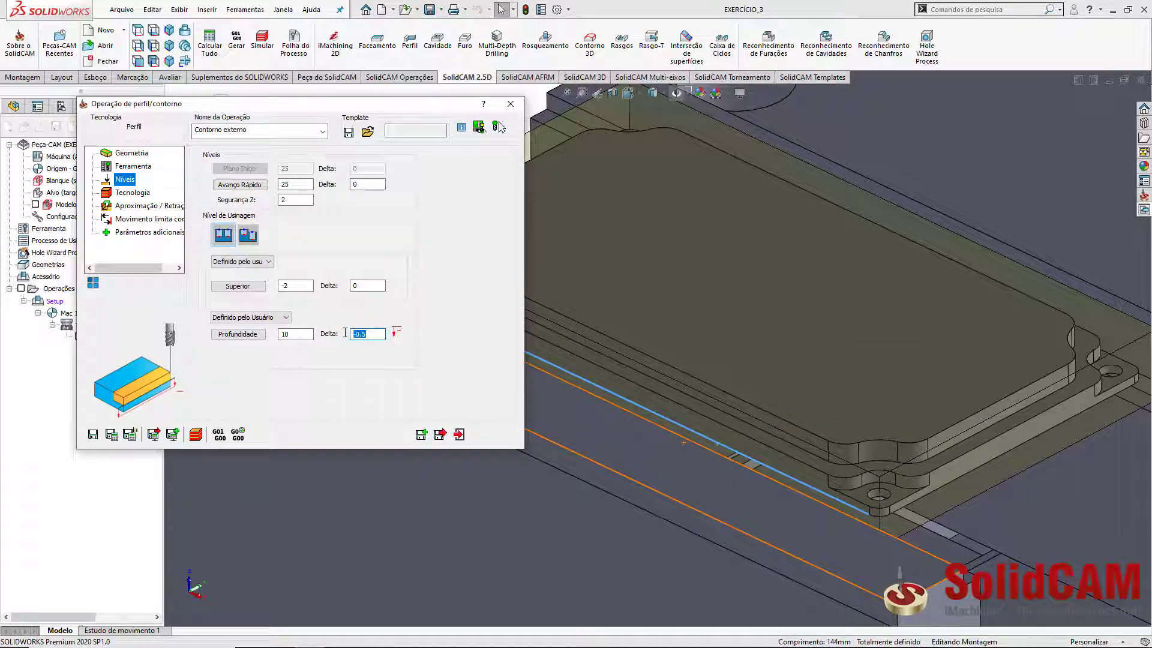
Open the geometry modification of the Contorno externo technology, preview the tool side as Direita, and set it back to Esquerda.
left_click(126, 194)
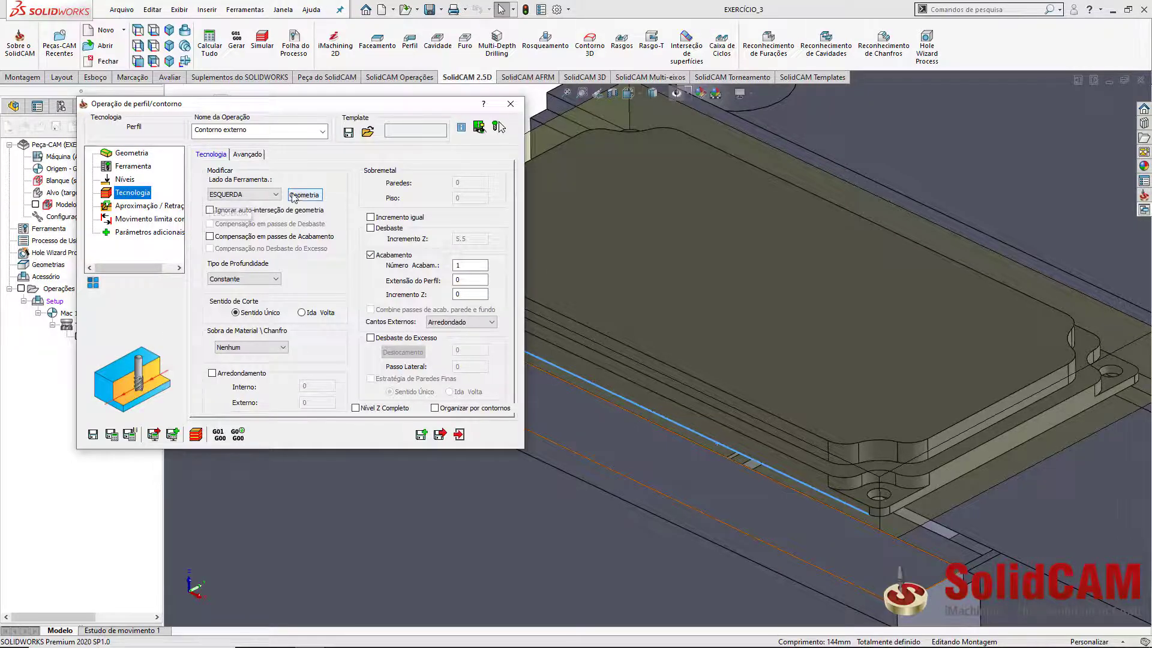
left_click(303, 195)
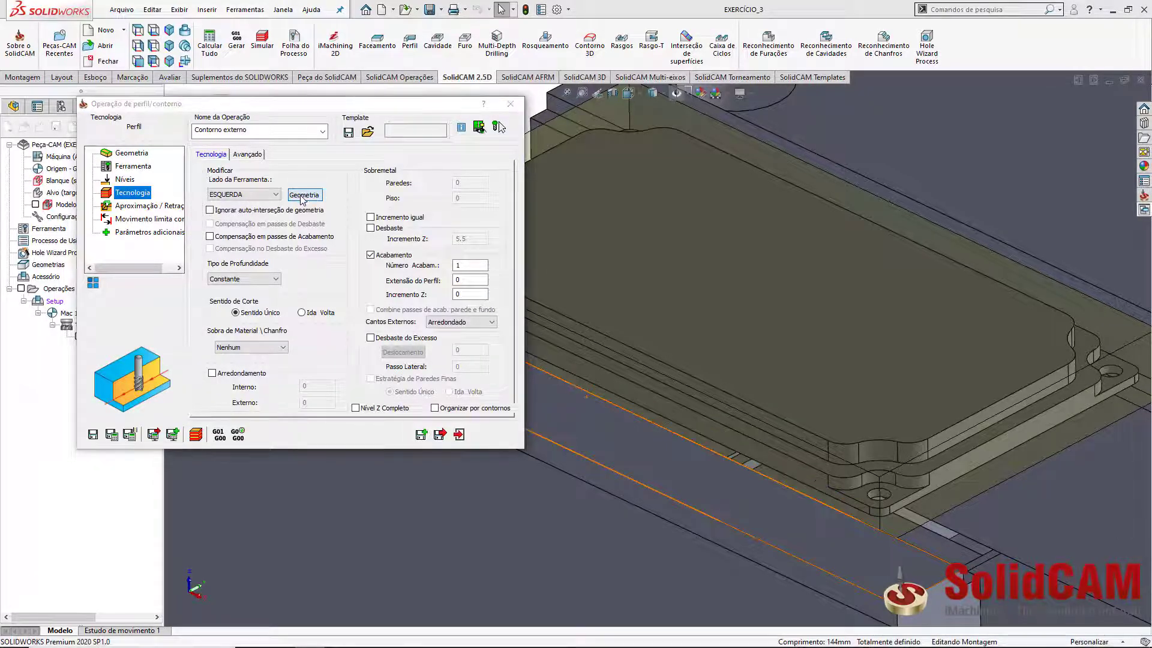
scroll(702, 435, "up", 6)
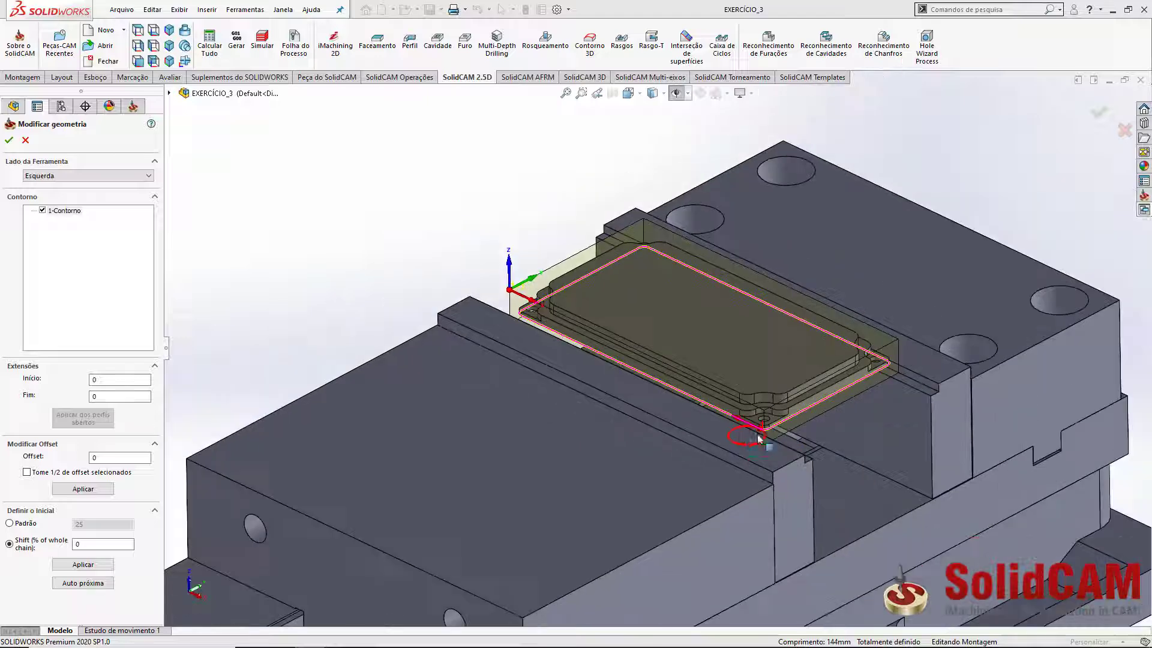
scroll(720, 427, "down", 2)
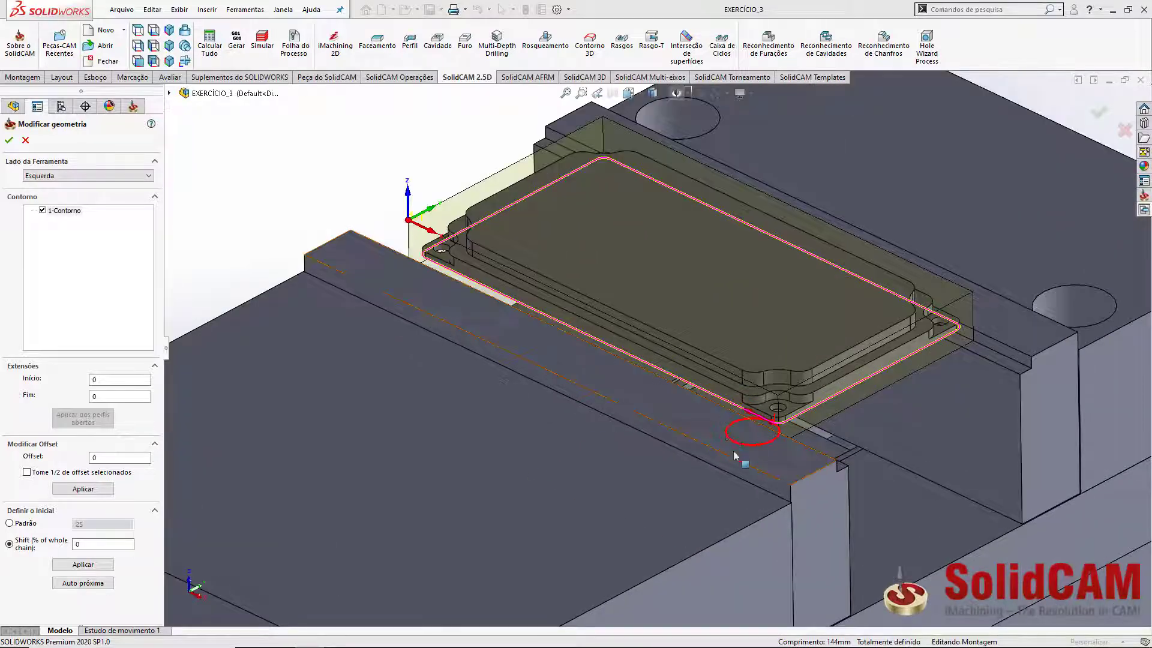
left_click(73, 176)
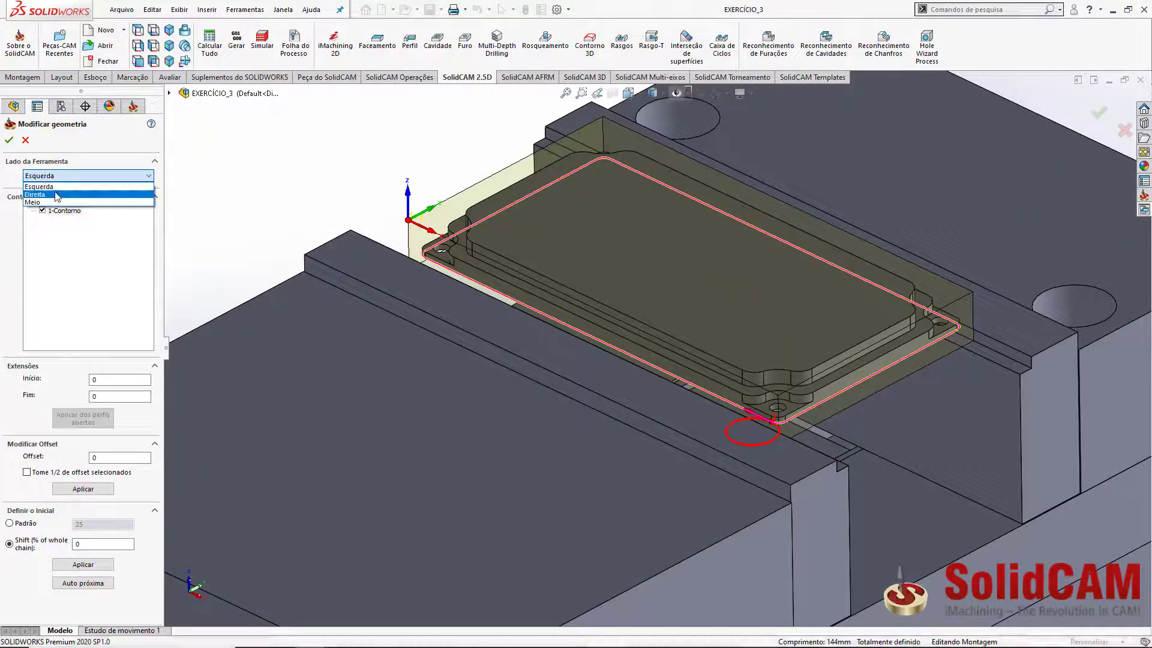
left_click(57, 195)
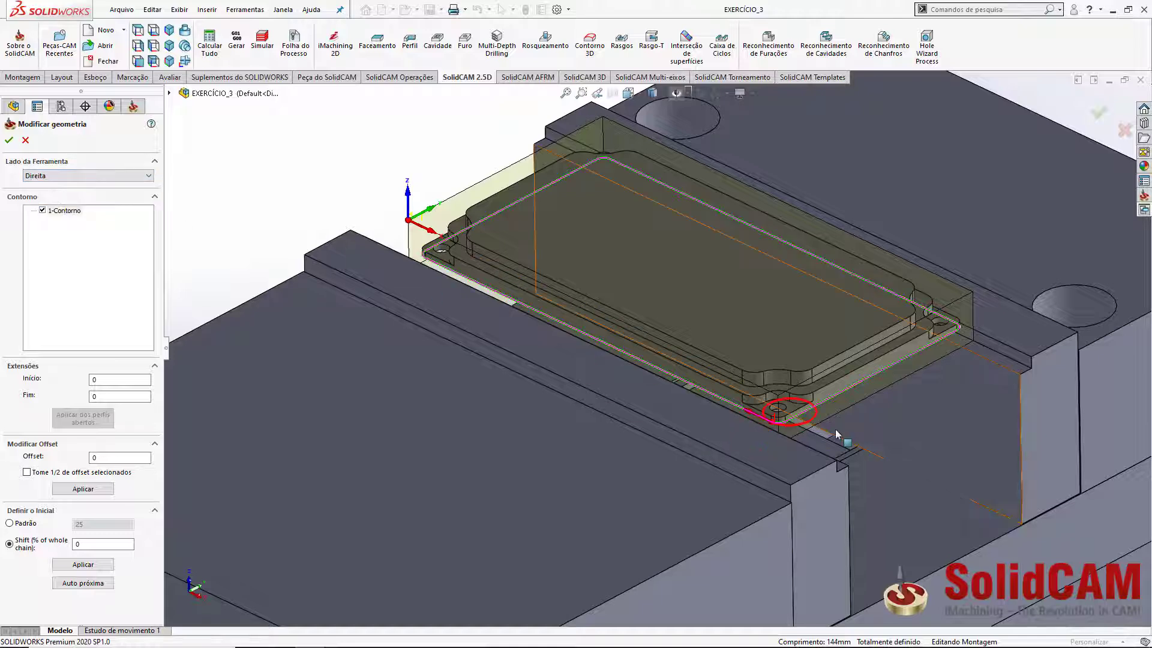
left_click(122, 175)
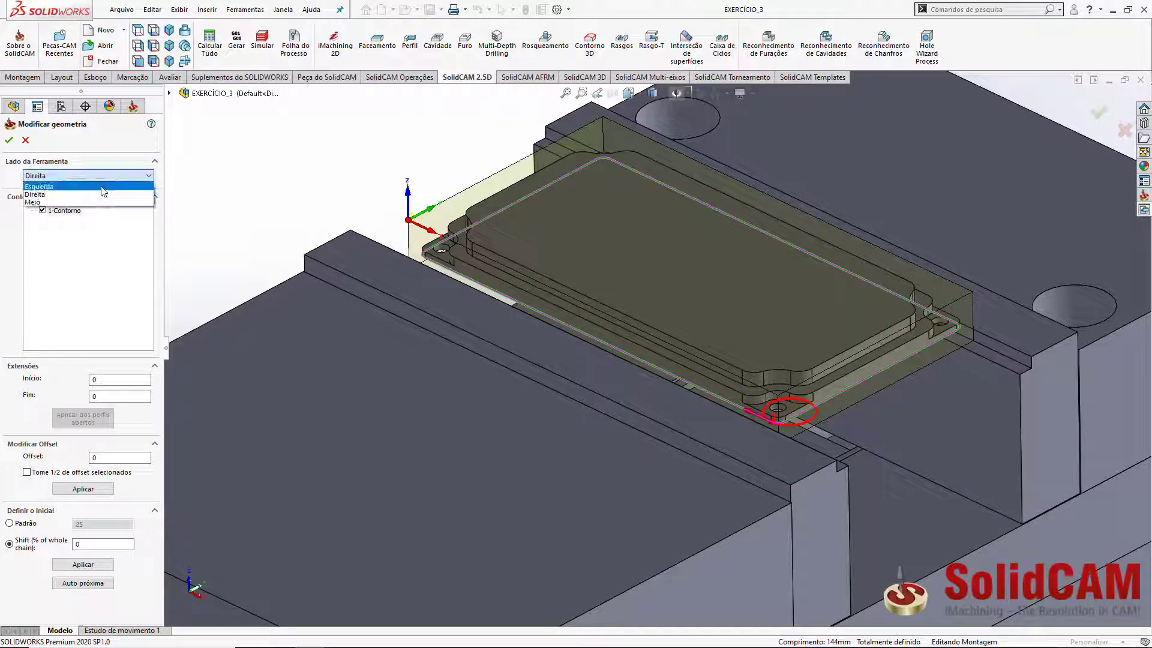
left_click(101, 187)
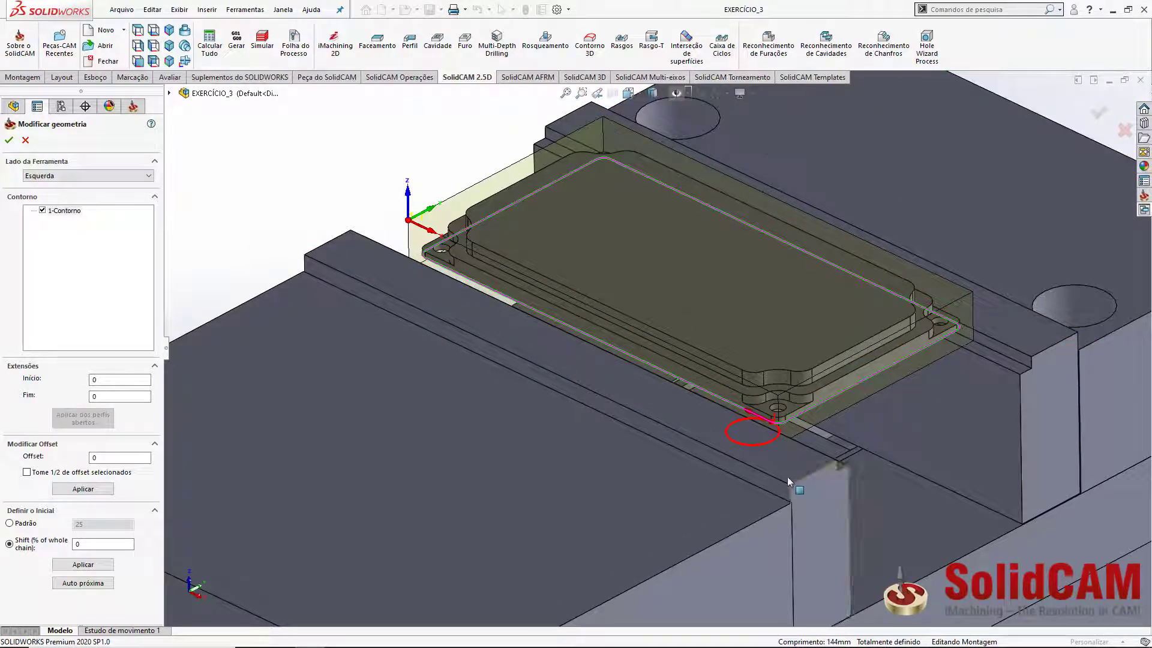
Move the contour's start point to about the middle of the cover's short lower edge and accept the modified geometry.
left_click(92, 544)
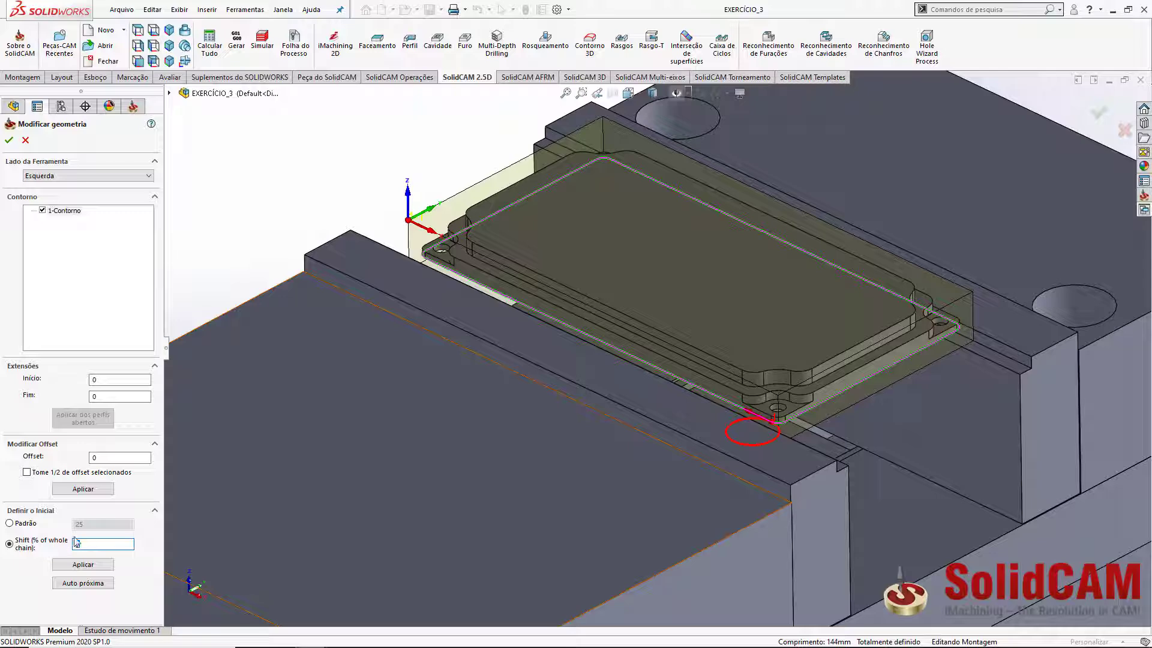
left_click(873, 379)
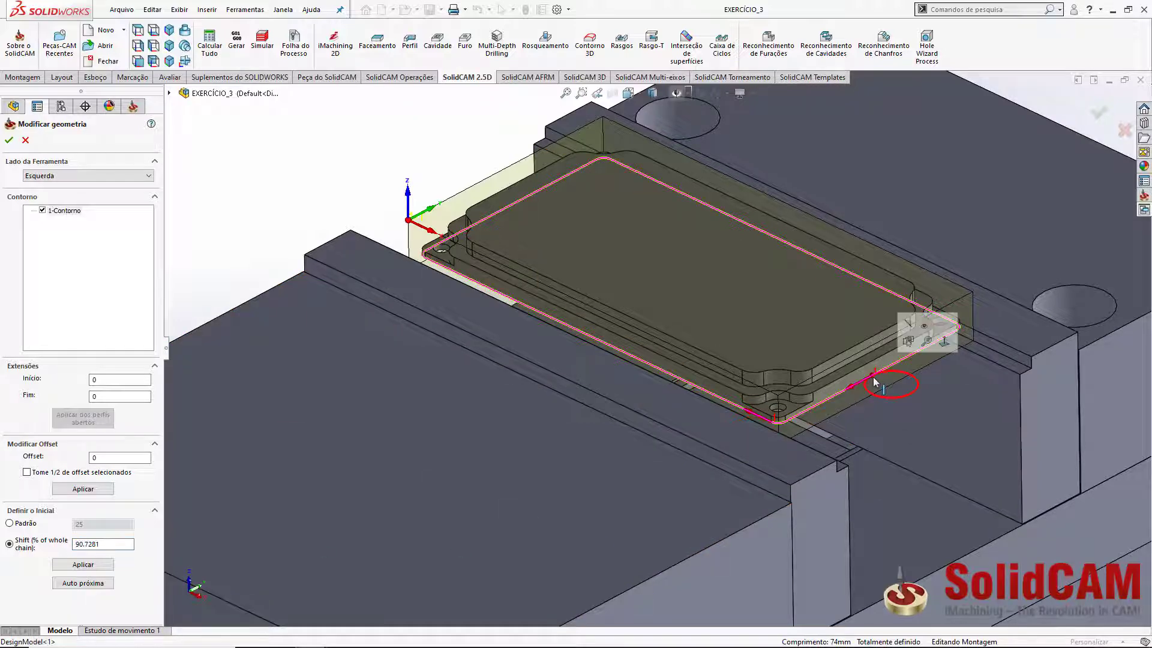
left_click(8, 141)
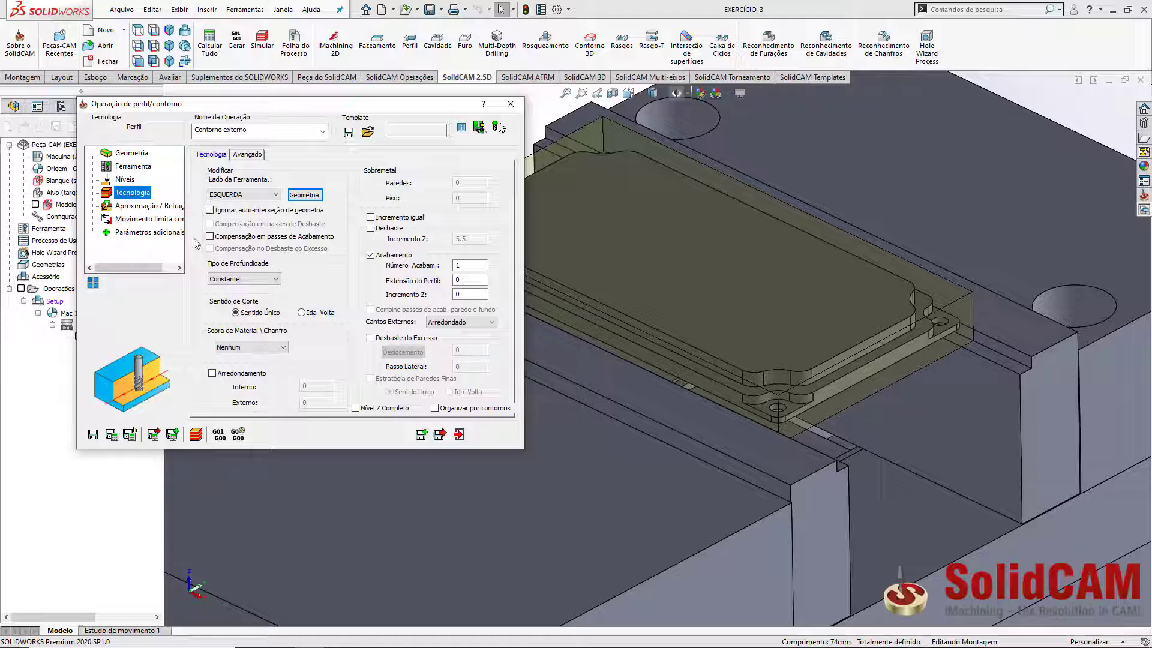
Set the depth type of the Contorno externo operation to Espiral and the finishing Z increment to 1.5.
left_click(258, 279)
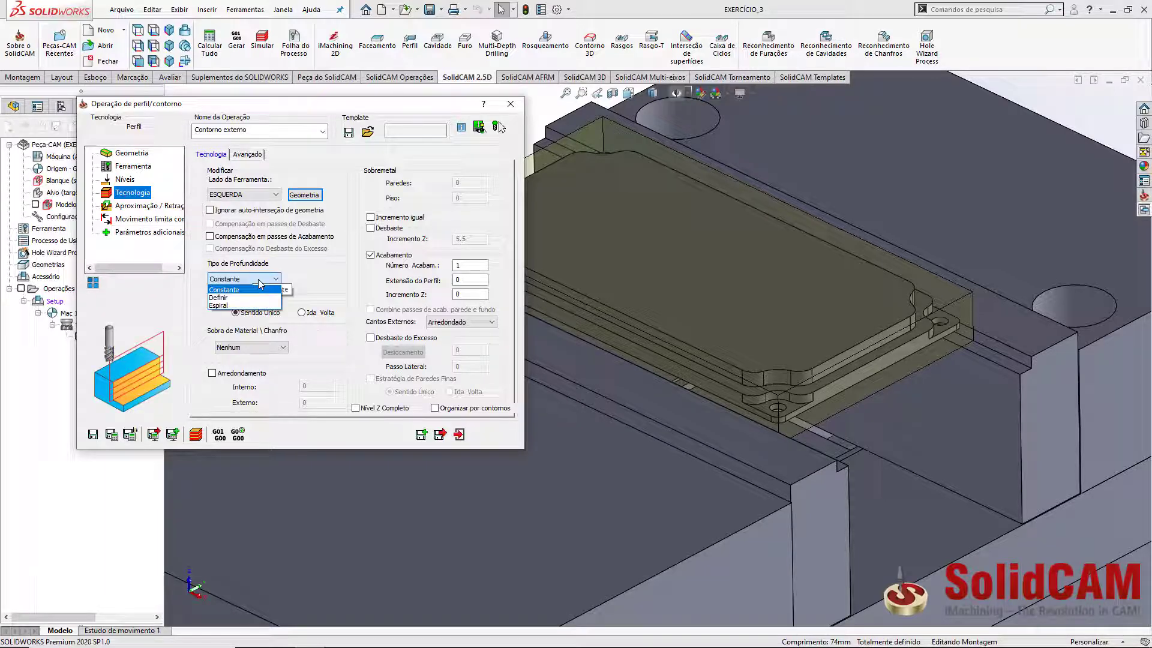
left_click(247, 305)
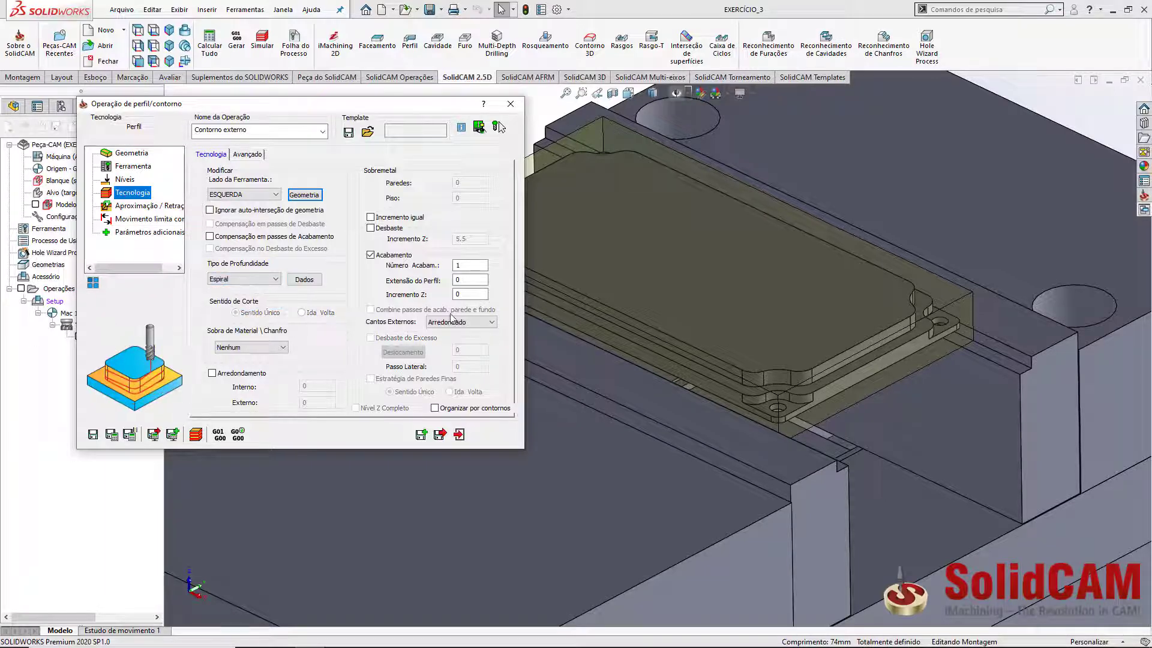
left_click(432, 295)
type("1.5")
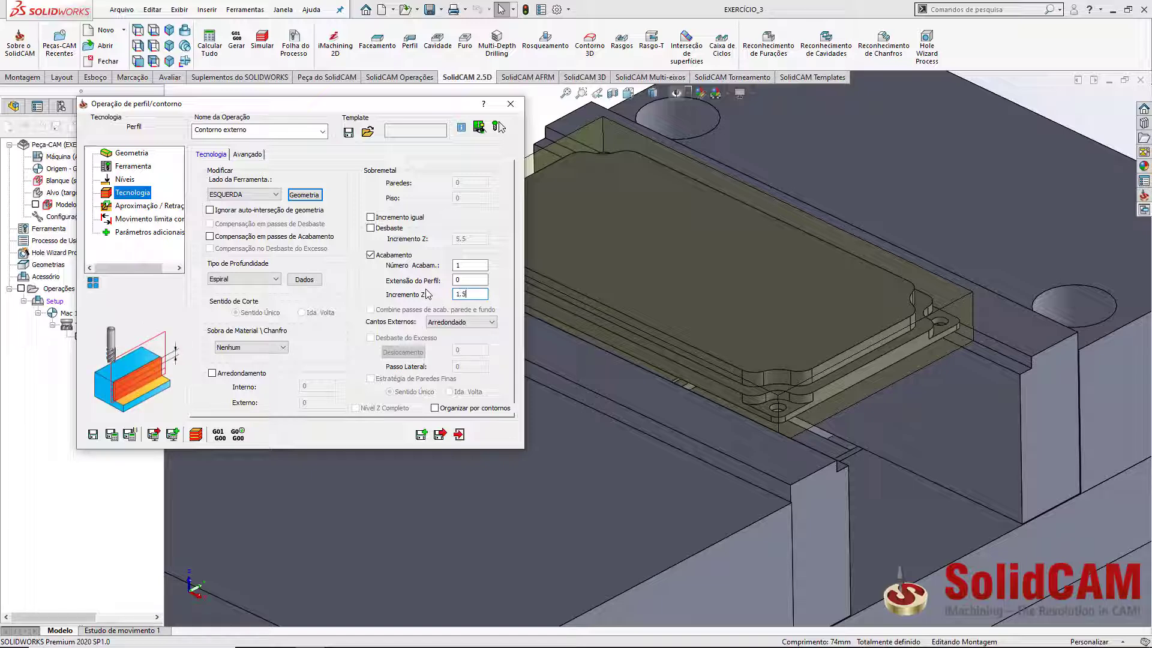
Review the approach options, keep ARCO as the approach type, and save and calculate the Contorno externo operation.
left_click(143, 207)
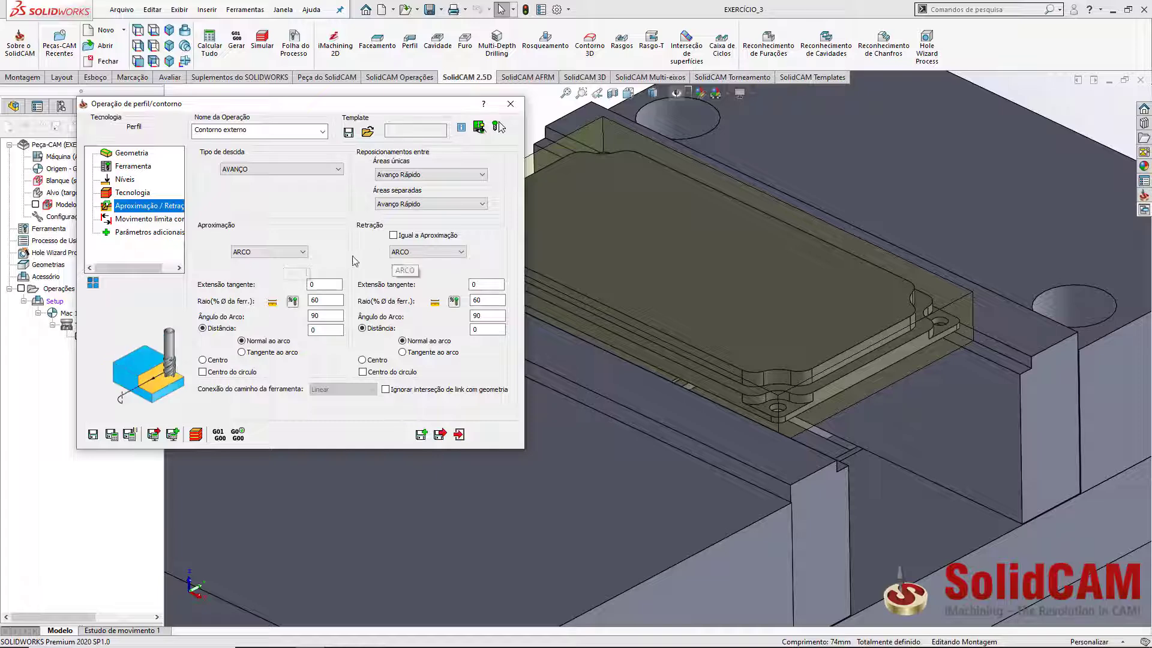
left_click(298, 253)
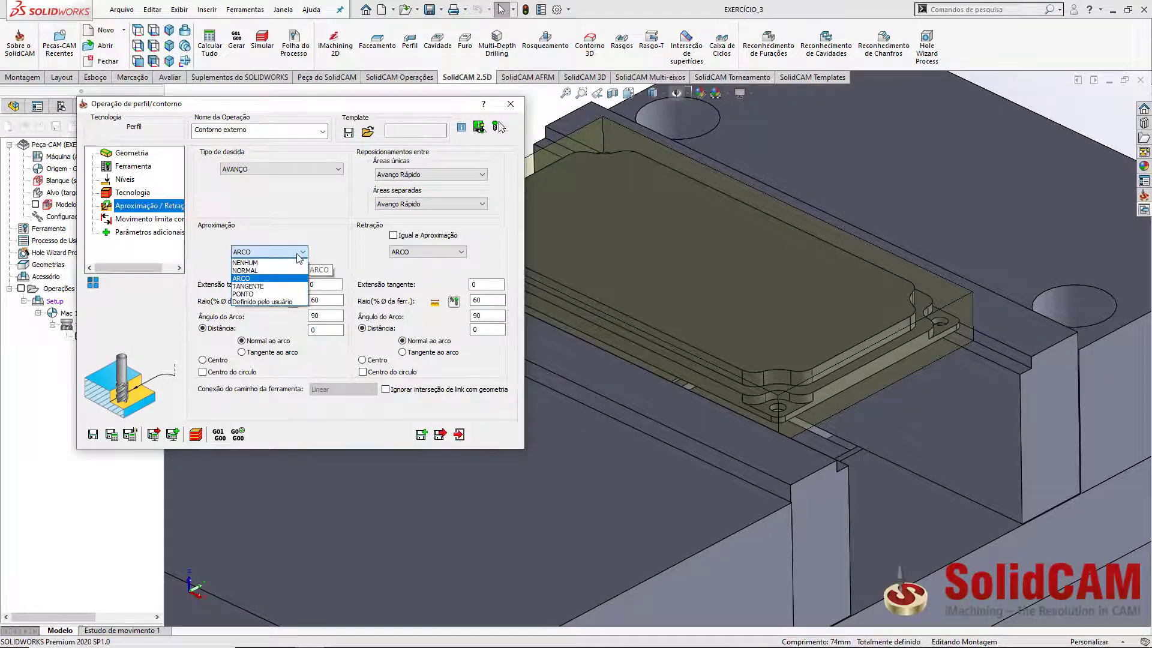
left_click(299, 253)
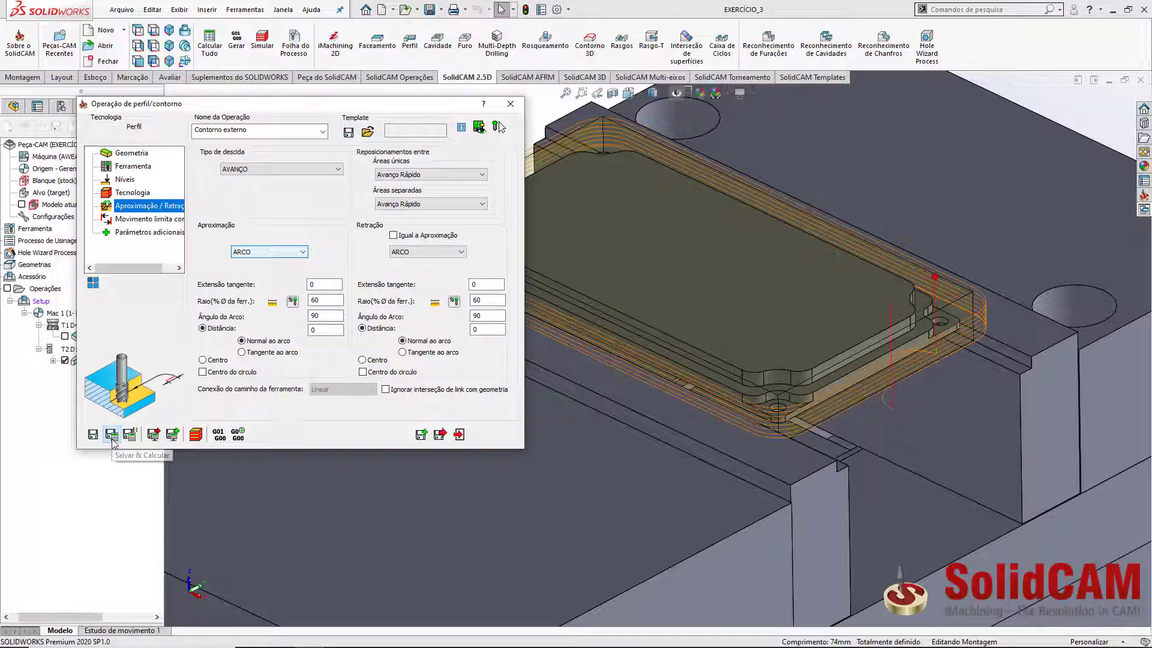
Inspect the calculated Contorno externo toolpath around the cover in the vise, and hide it.
double_click(262, 108)
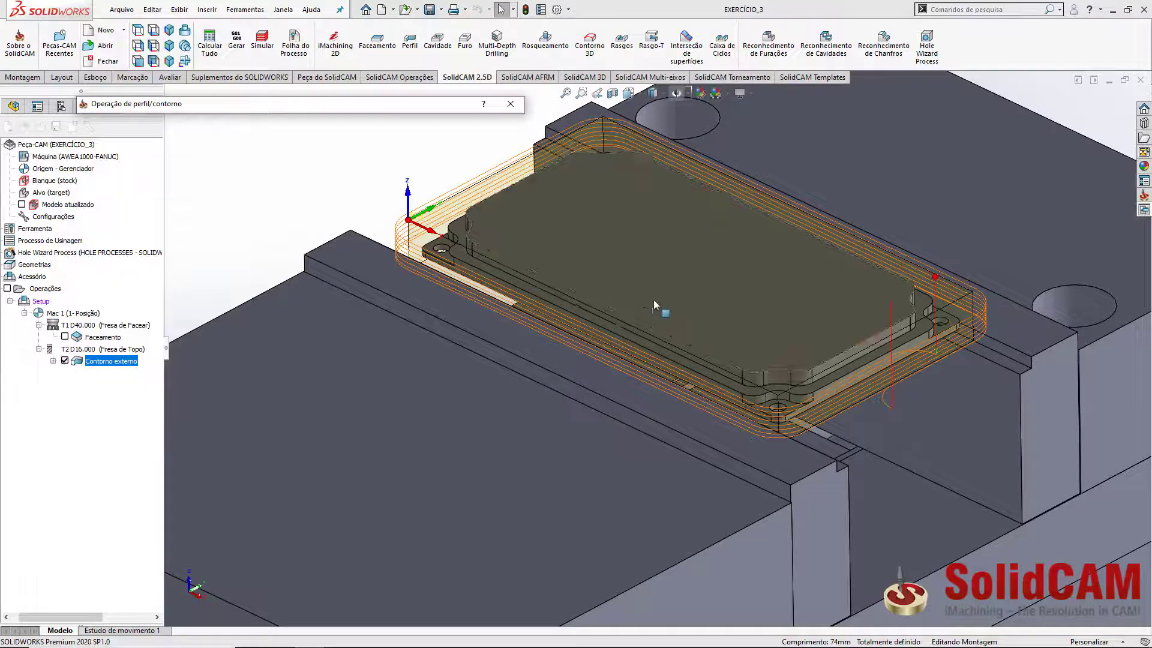
scroll(673, 321, "up", 3)
mouse_move(675, 322)
middle_mouse_down()
mouse_move(659, 292)
mouse_move(592, 283)
mouse_move(677, 333)
middle_mouse_up()
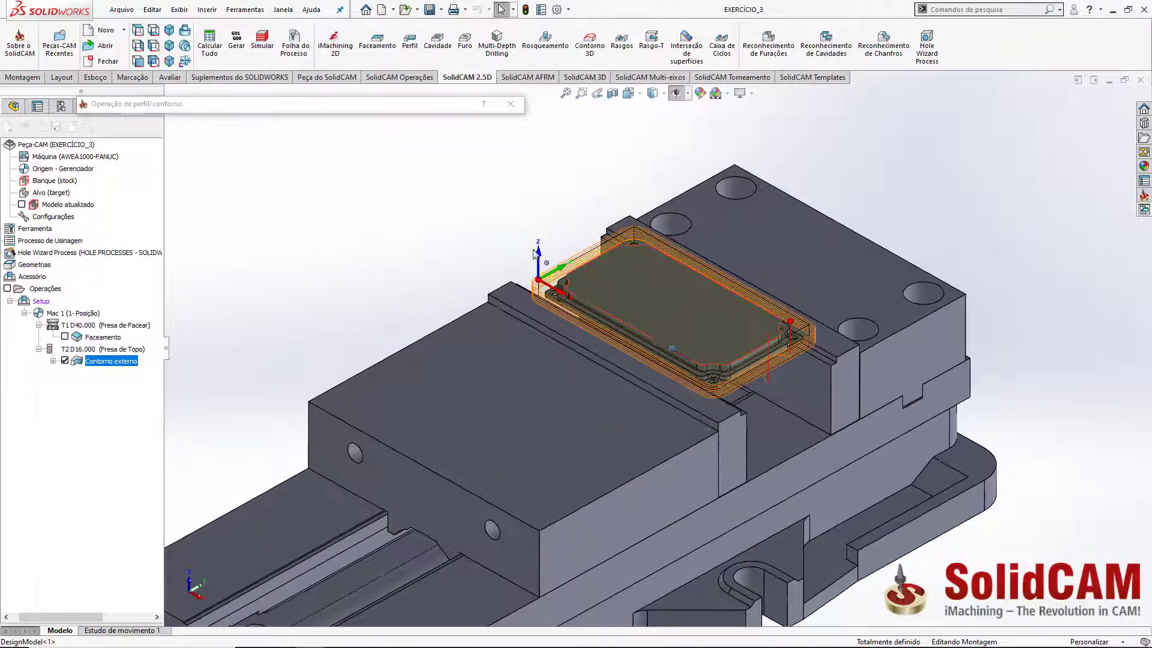
mouse_move(417, 111)
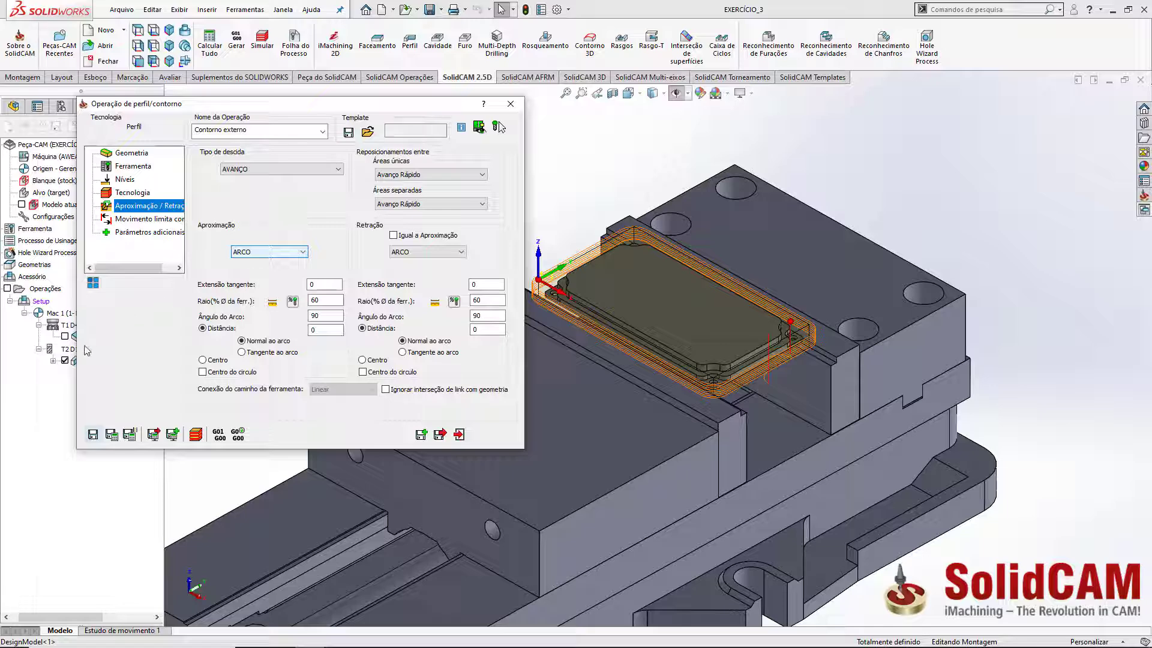
left_click(64, 361)
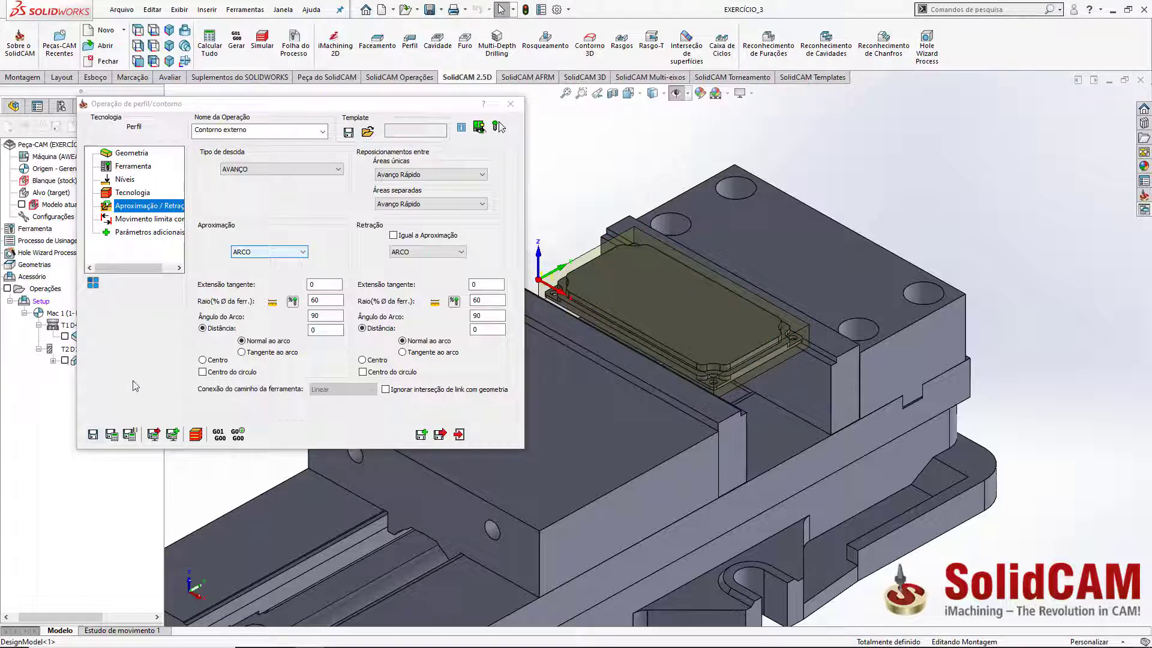
Save and copy the Contorno externo operation, and define the copy's new geometry as the closed edge chain at the base of the cover's uppermost tier.
left_click(420, 435)
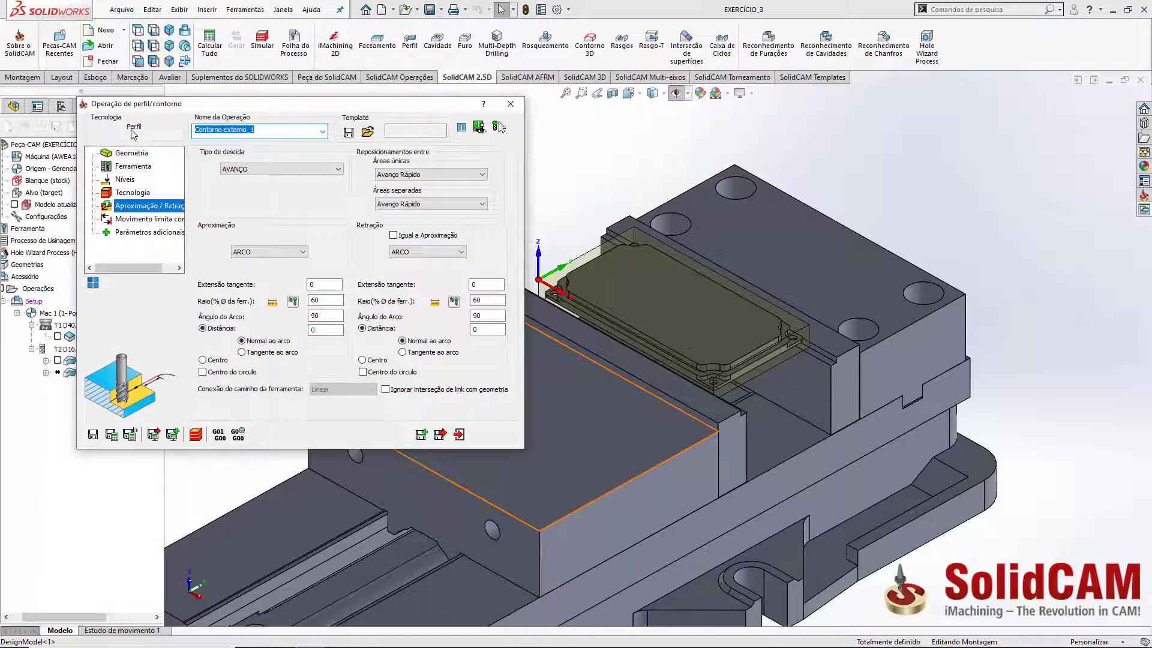
left_click(131, 154)
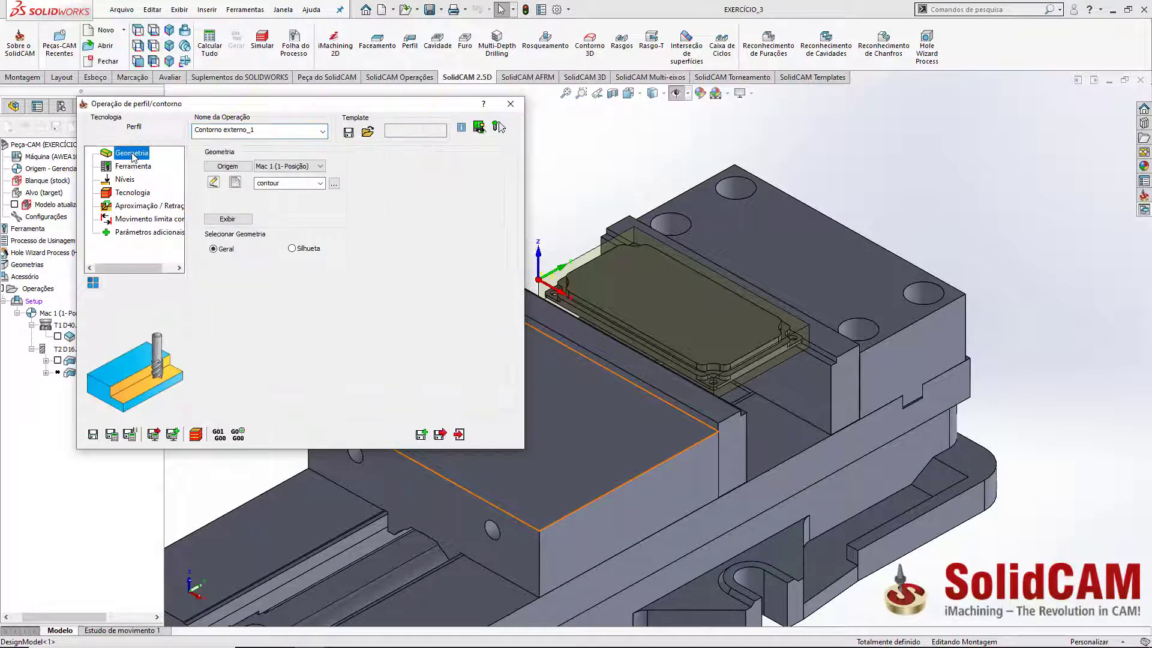
left_click(235, 183)
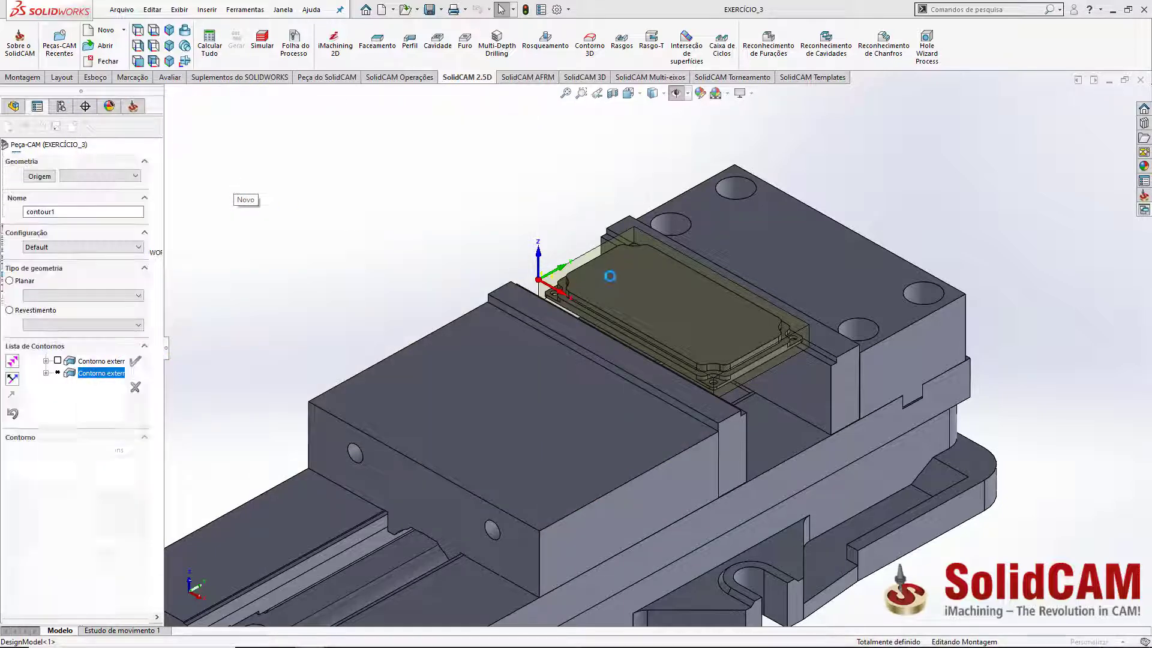
scroll(670, 362, "down", 5)
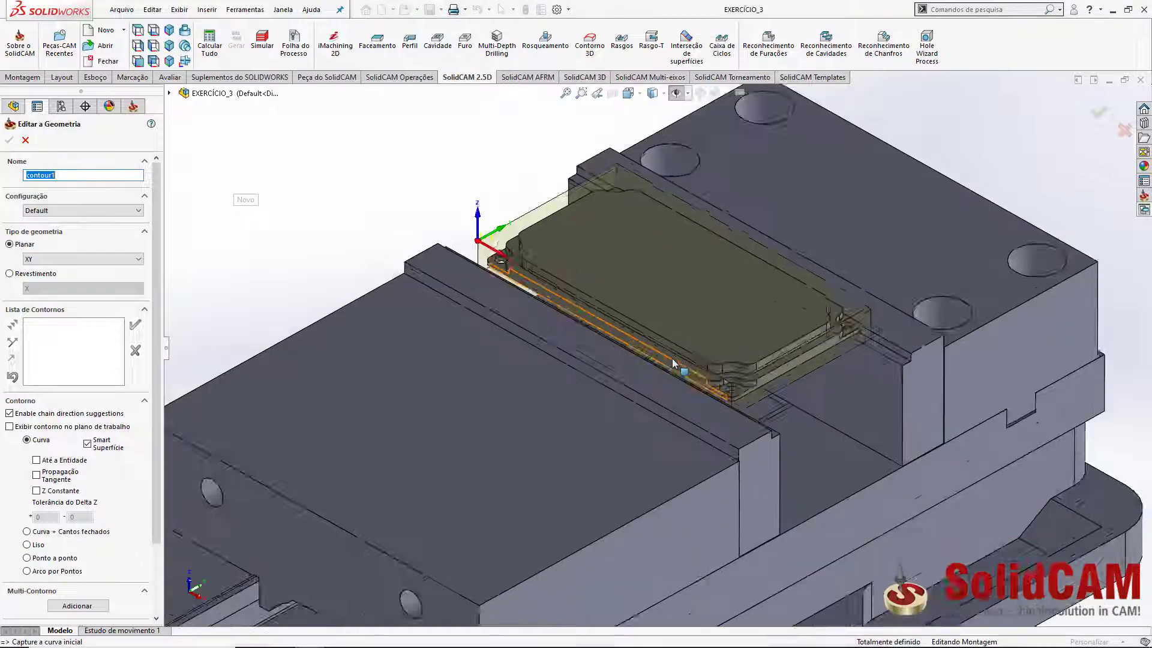
scroll(671, 356, "down", 2)
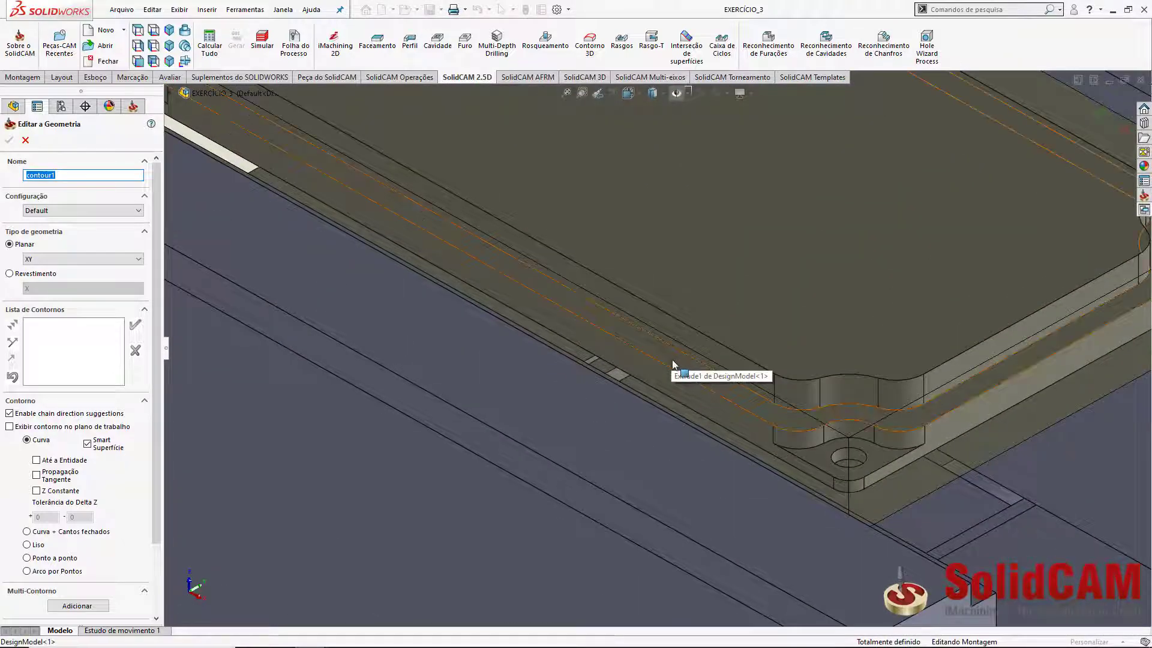
left_click(673, 361)
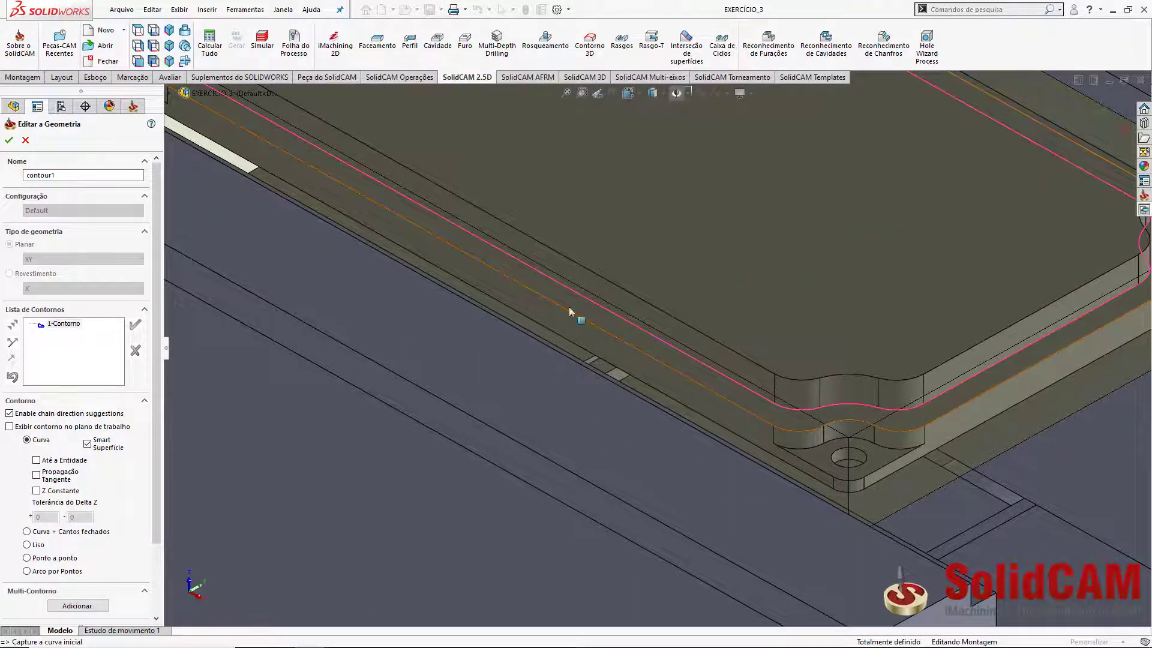
scroll(570, 311, "up", 5)
scroll(480, 231, "down", 3)
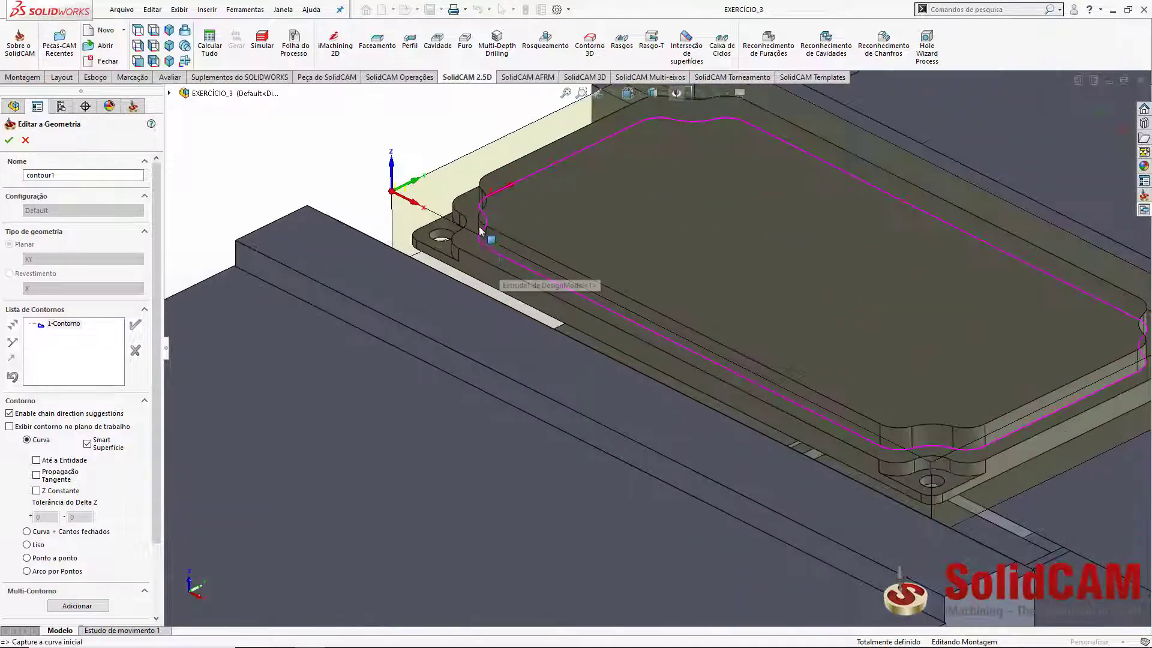
scroll(659, 348, "up", 3)
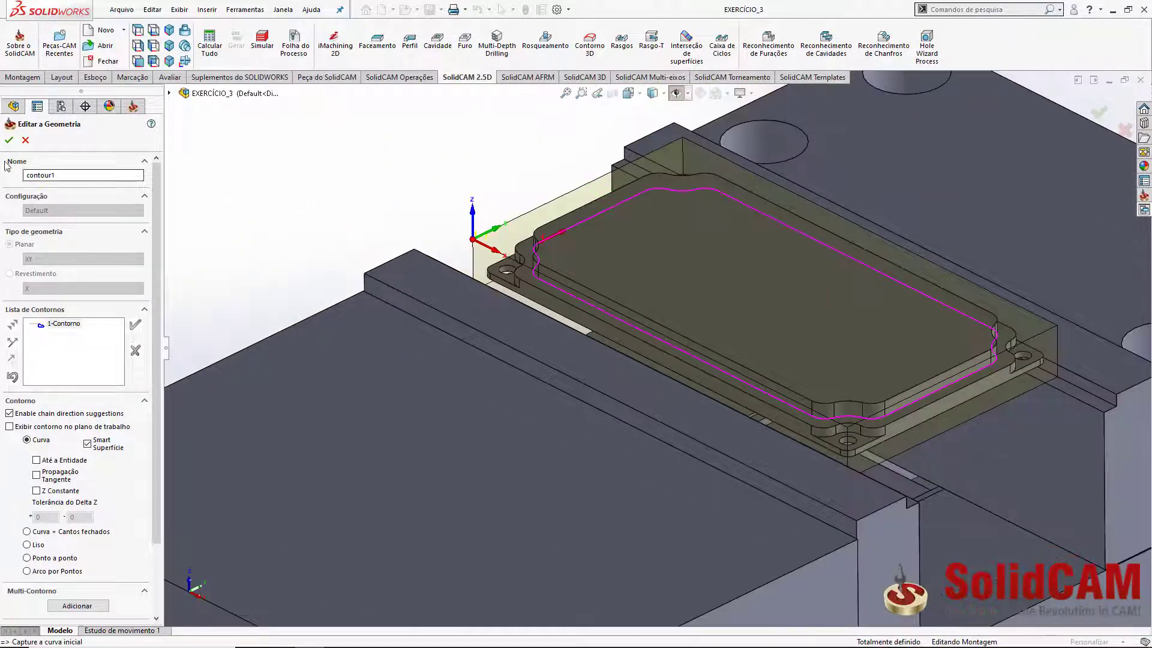
left_click(8, 141)
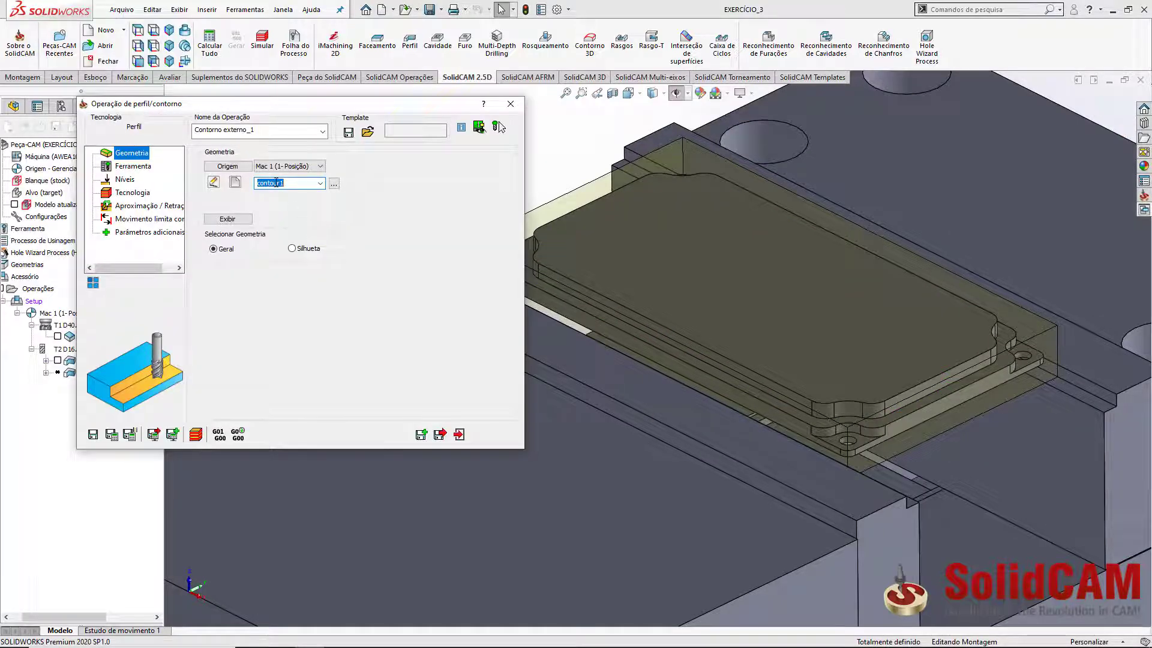
Reset the depth delta of Contorno externo_1 to 0 and define its depth from the ledge face around the uppermost tier.
left_click(116, 166)
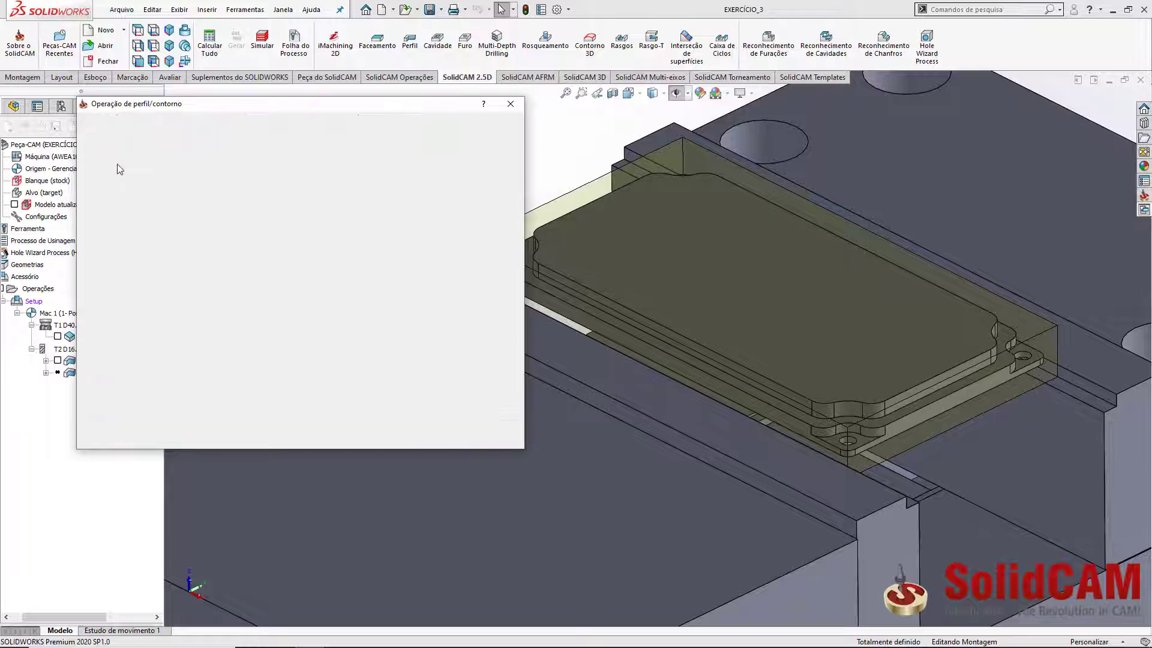
left_click(121, 180)
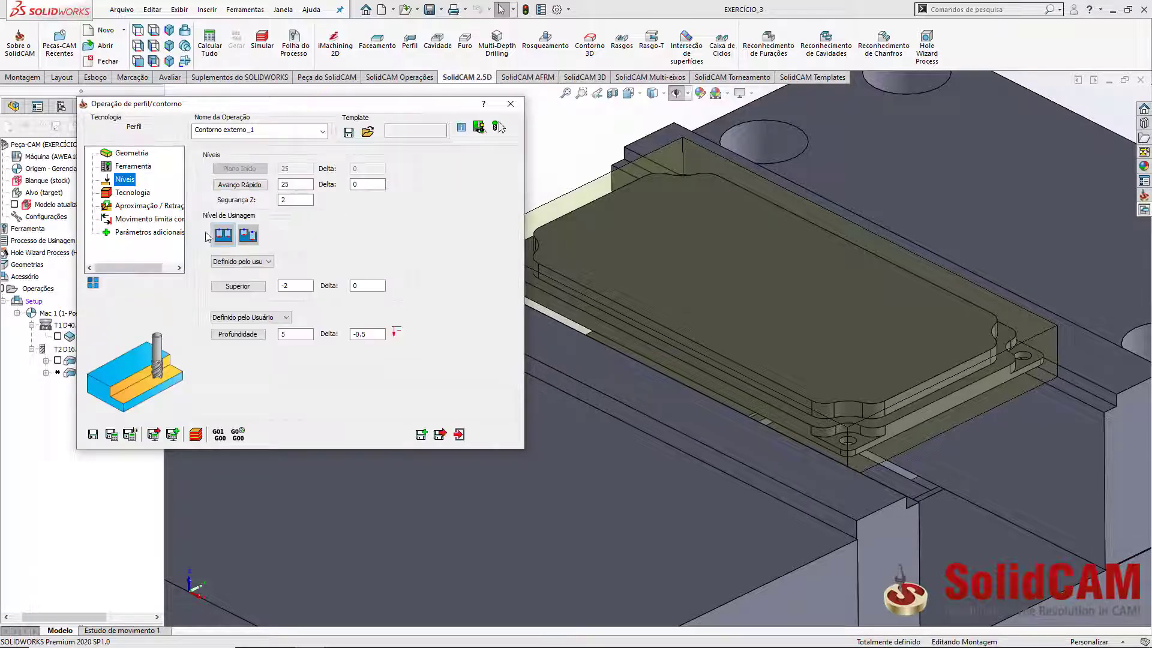
left_click(294, 285)
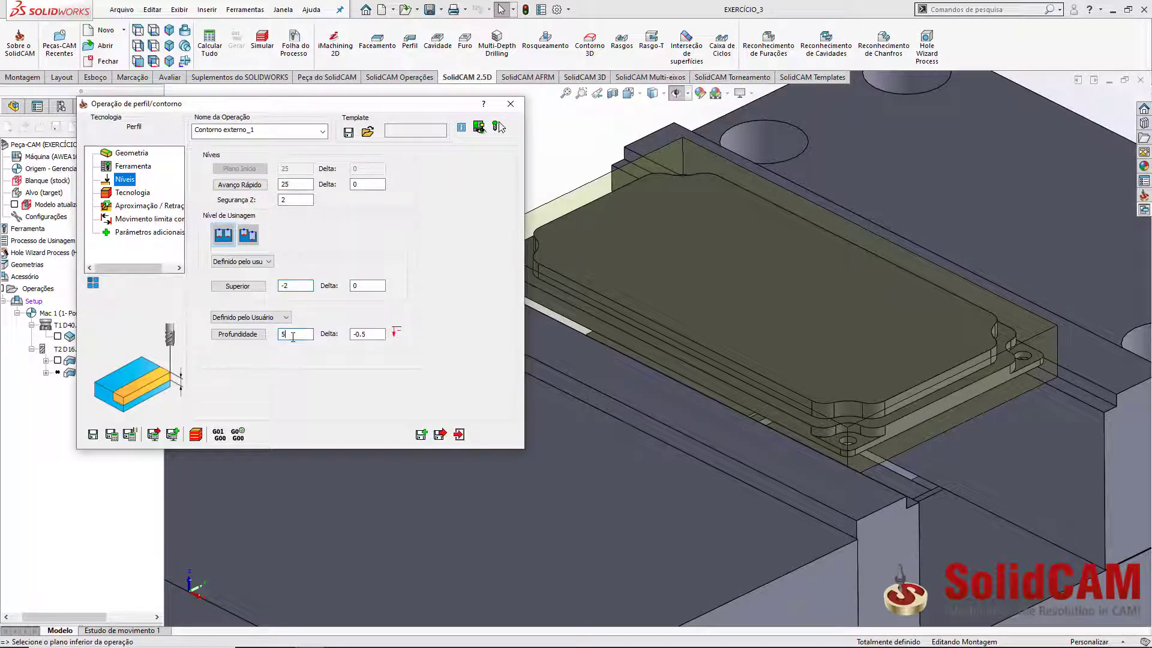
key("Tab")
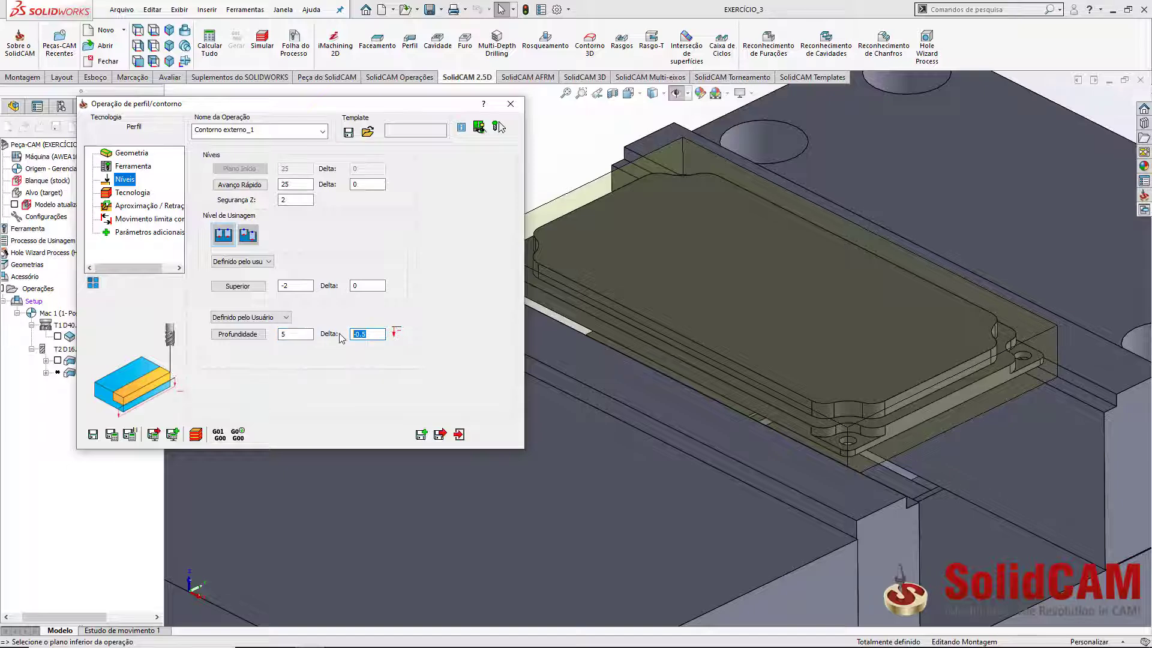
left_click(262, 337)
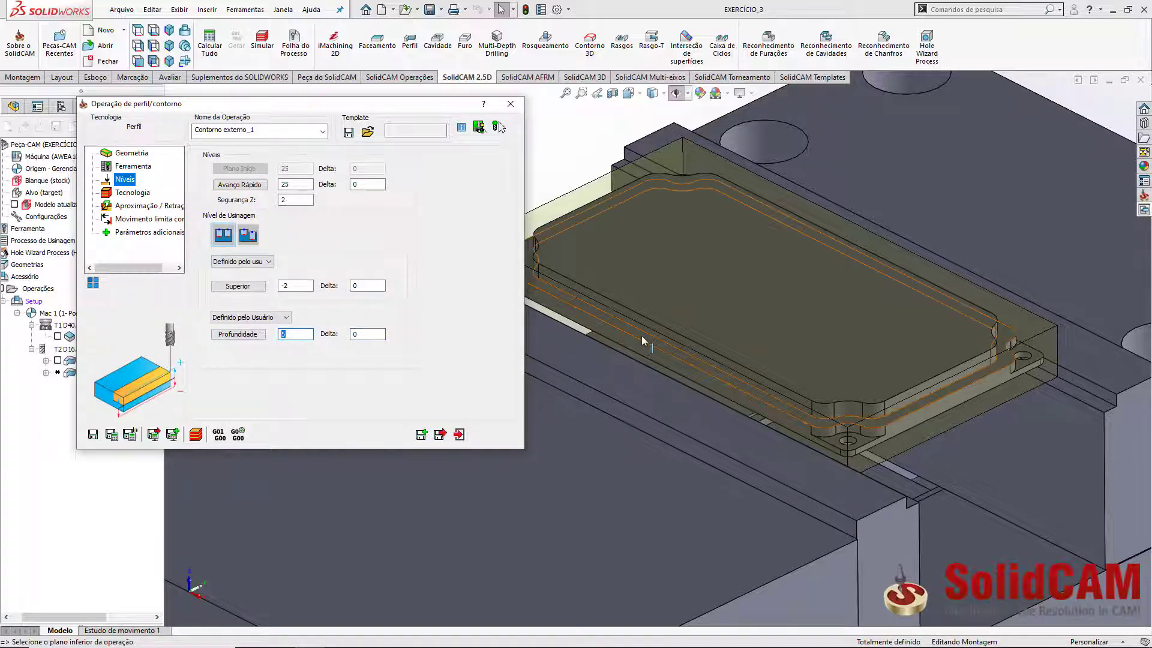
left_click(642, 337)
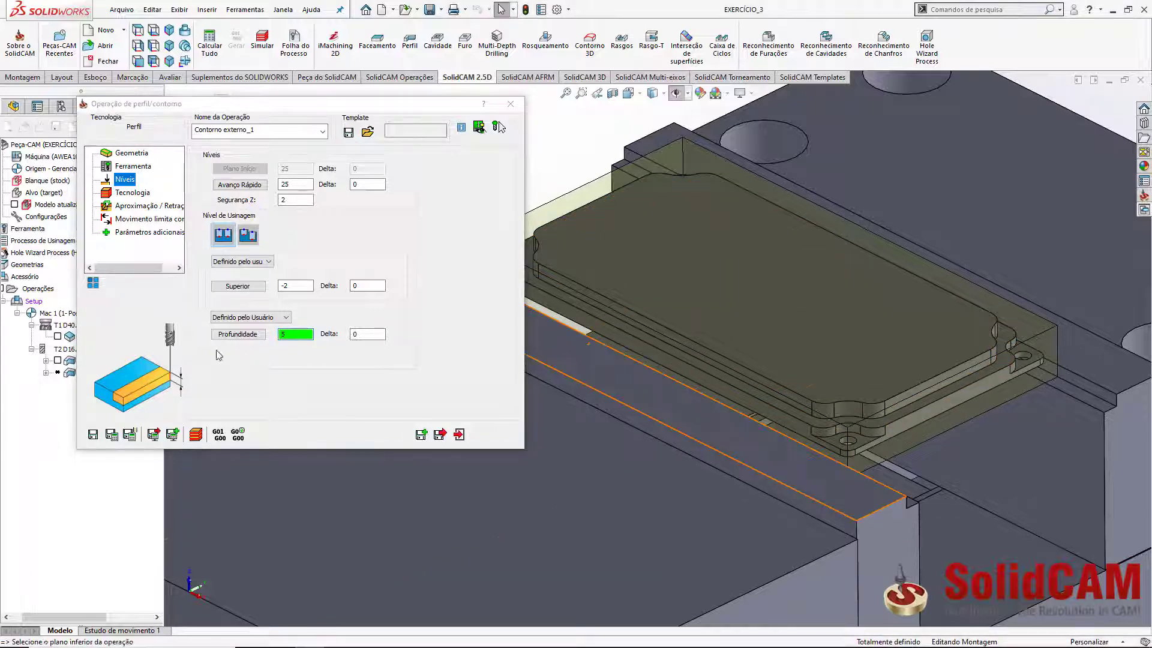
left_click(236, 336)
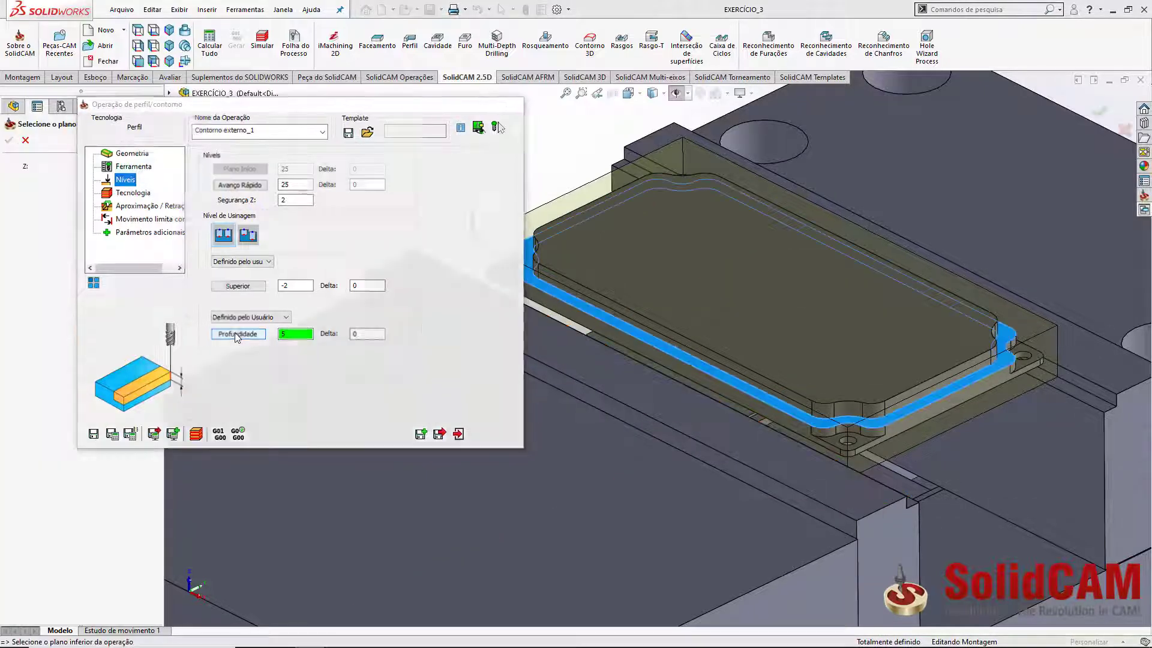
left_click(580, 302)
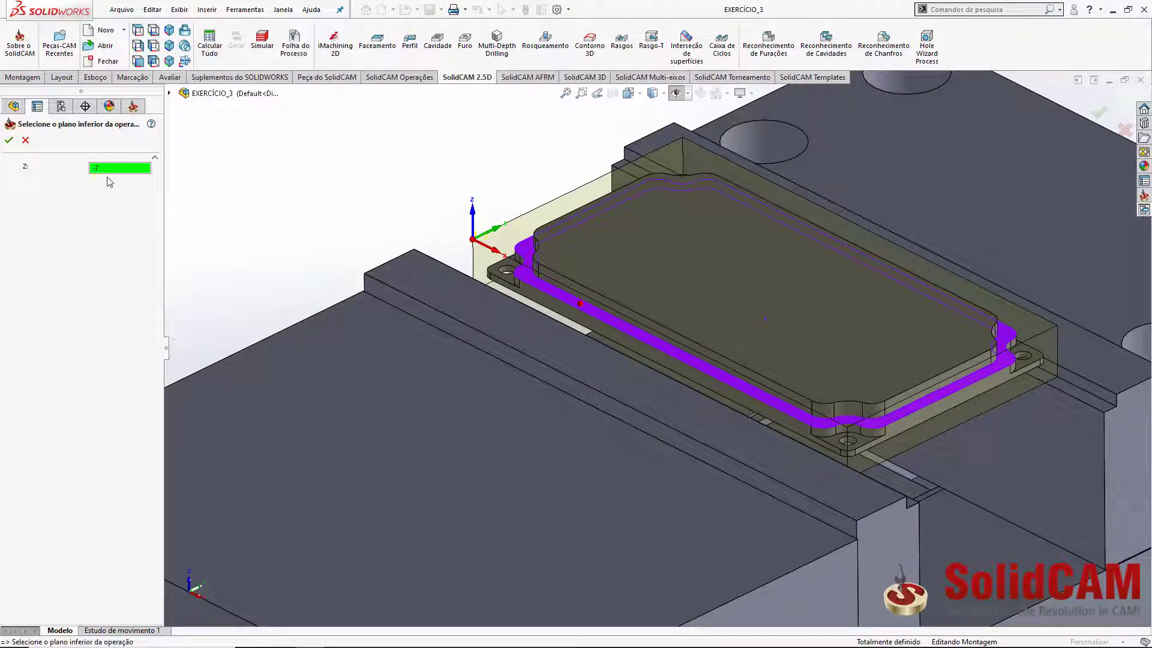
left_click(9, 141)
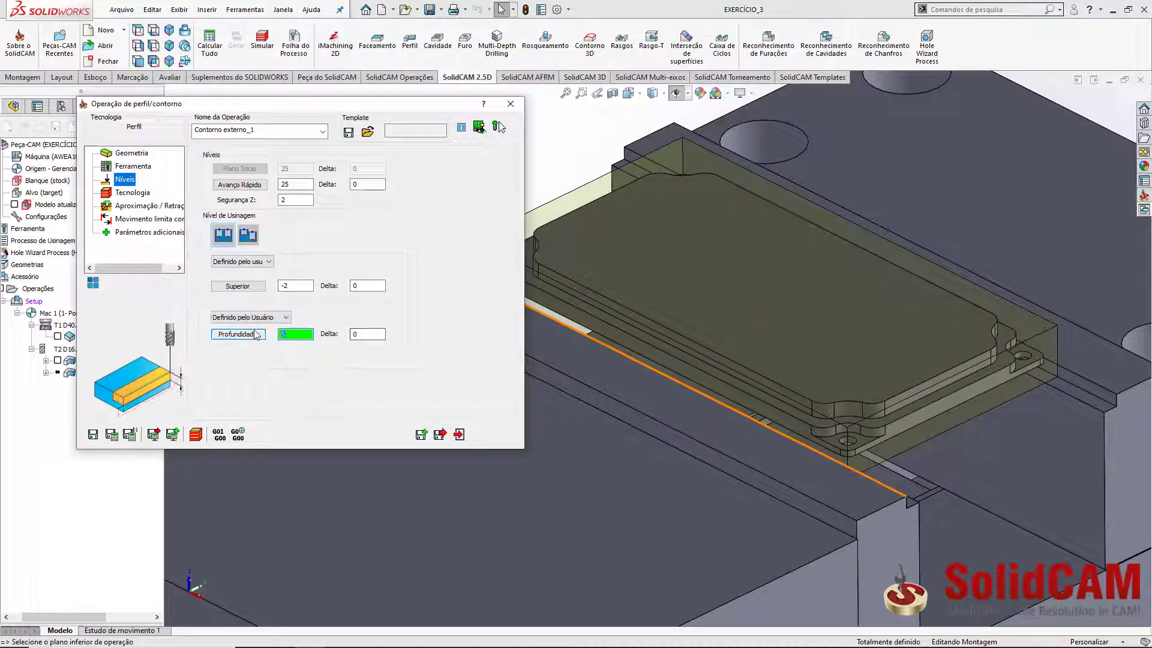
Review the technology and approach settings of Contorno externo_1, save and calculate it, and close the operation.
left_click(124, 195)
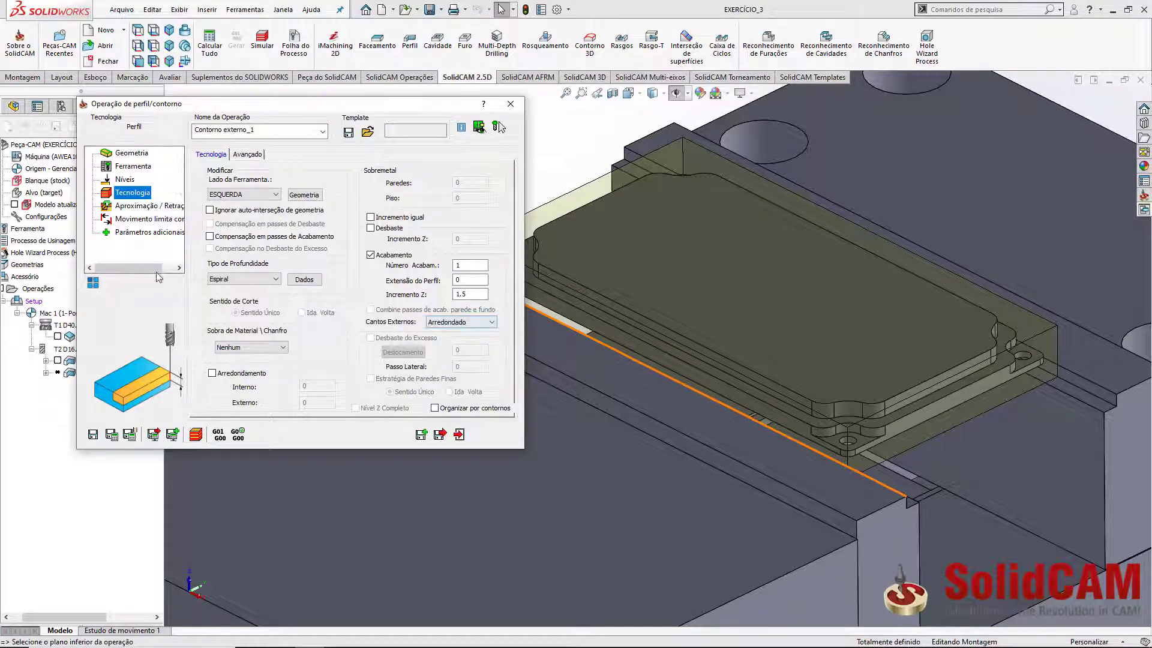
left_click(135, 206)
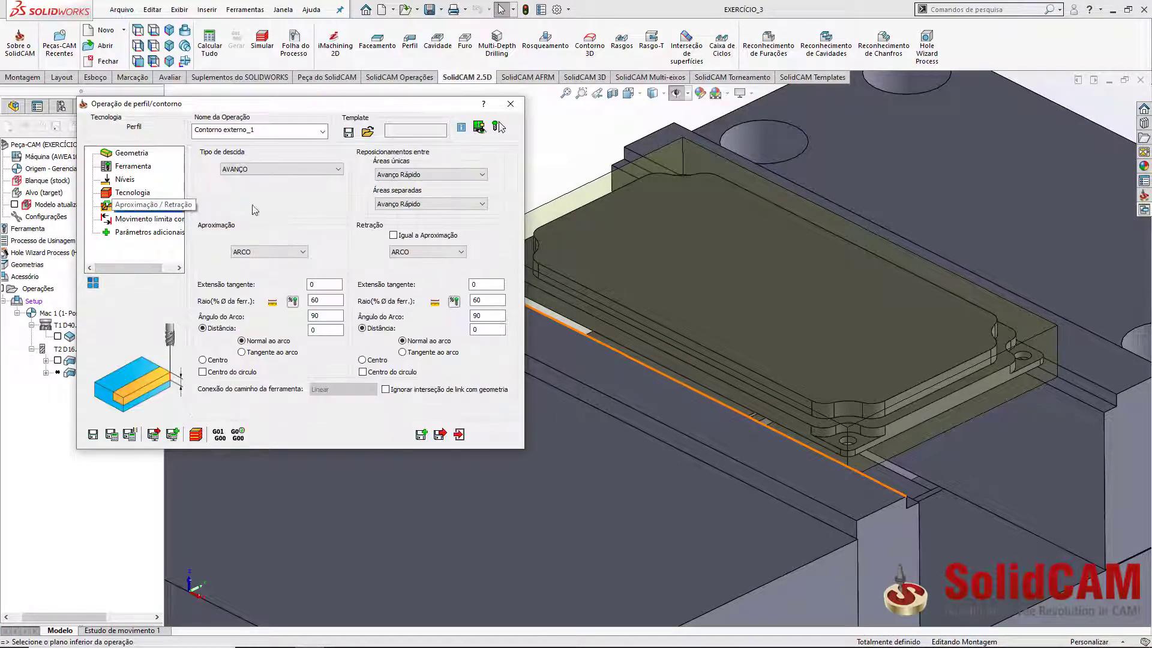
left_click(111, 434)
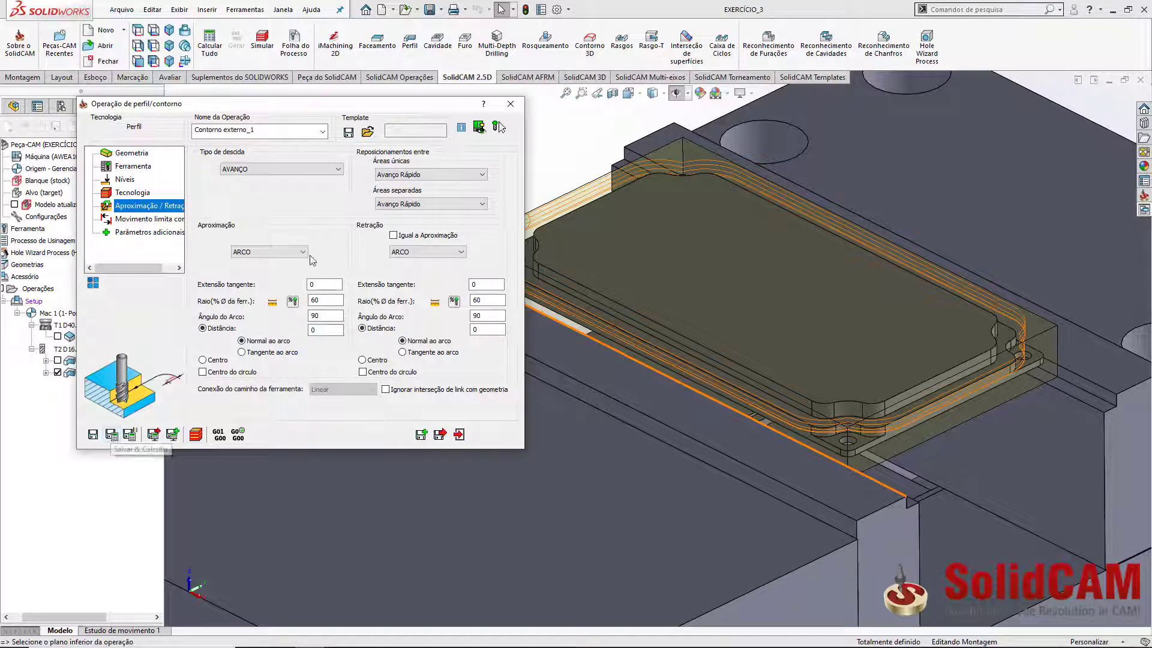
left_click(510, 106)
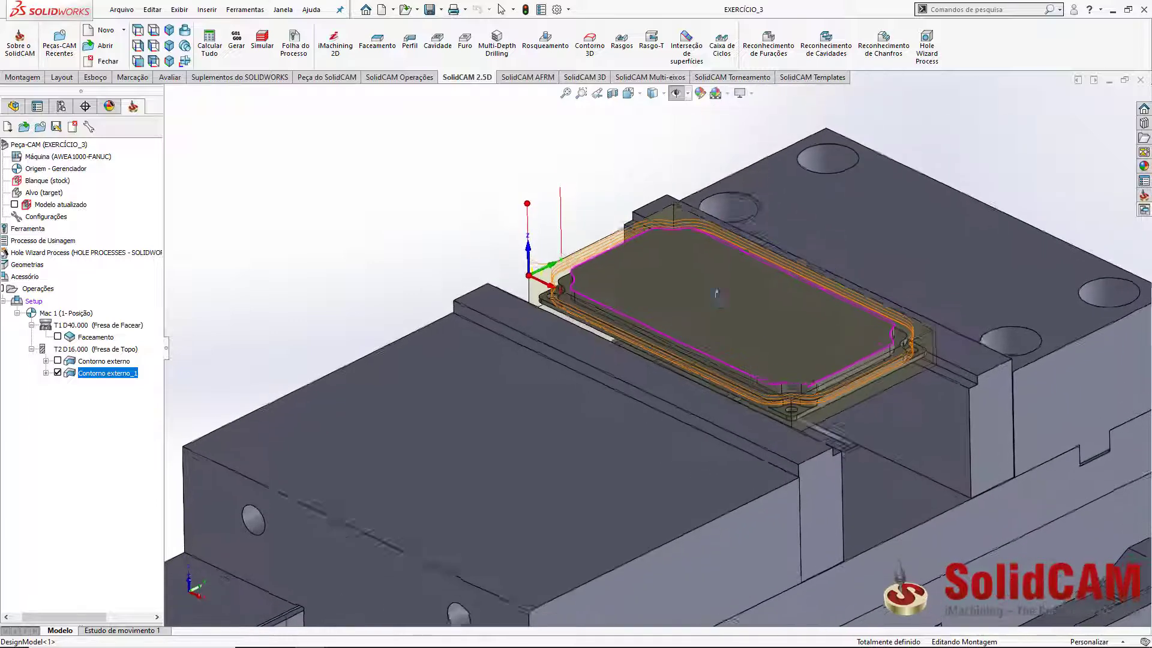
Compare the Contorno externo and Contorno externo_1 toolpaths around the cover, and hide both.
left_click(57, 362)
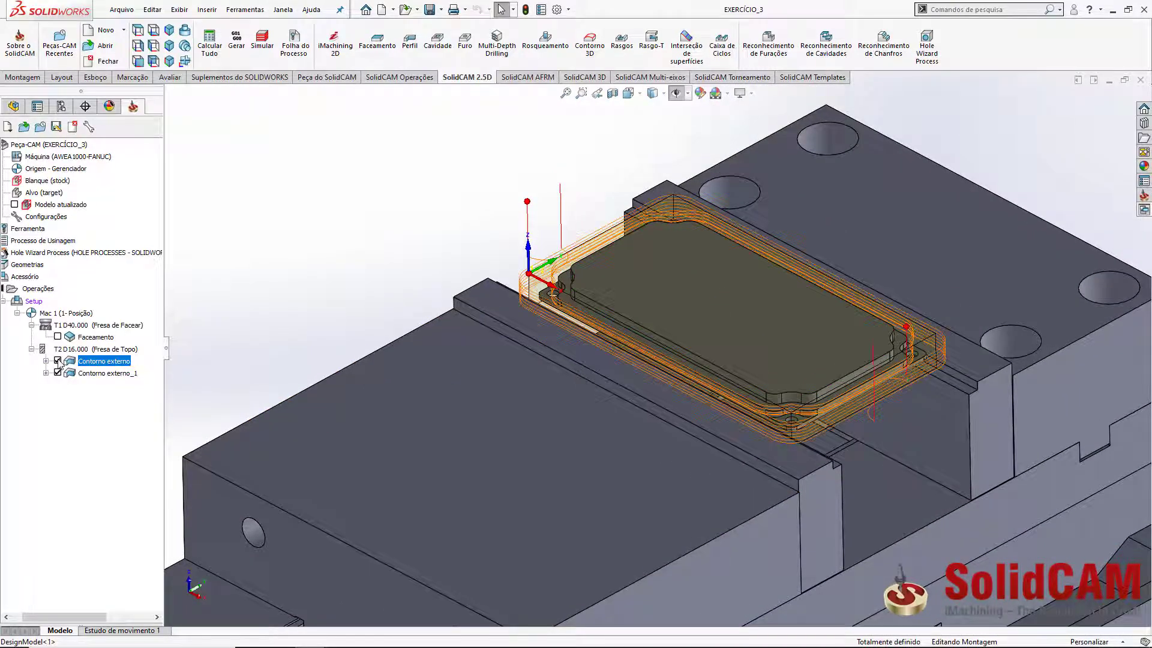
left_click(57, 361)
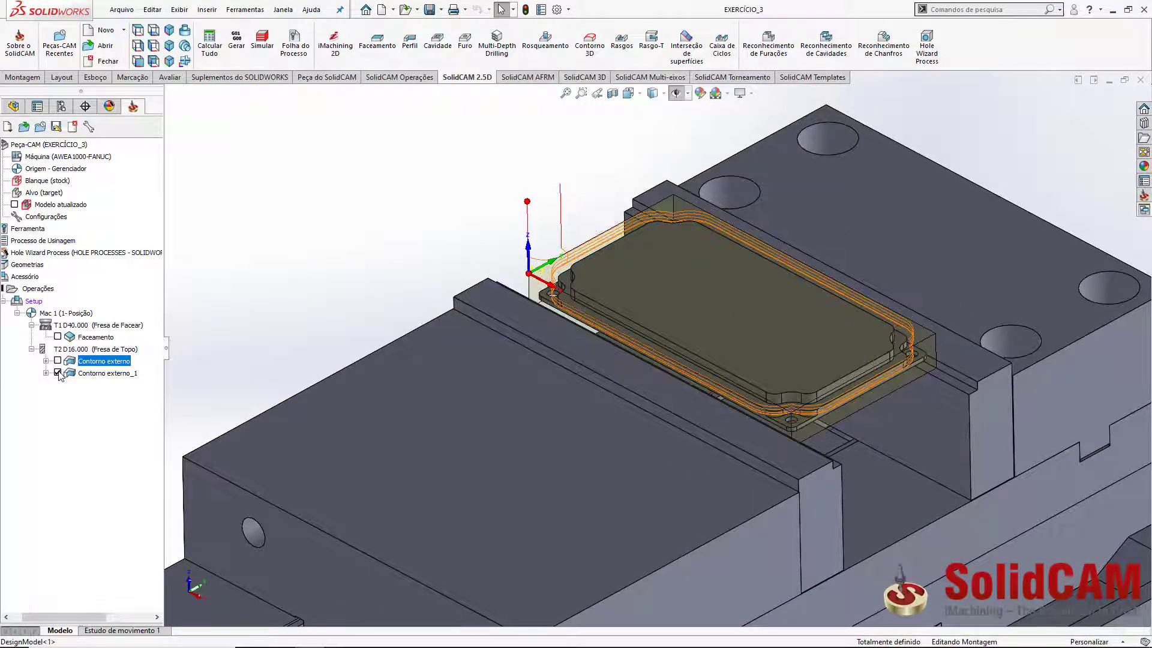
left_click(58, 374)
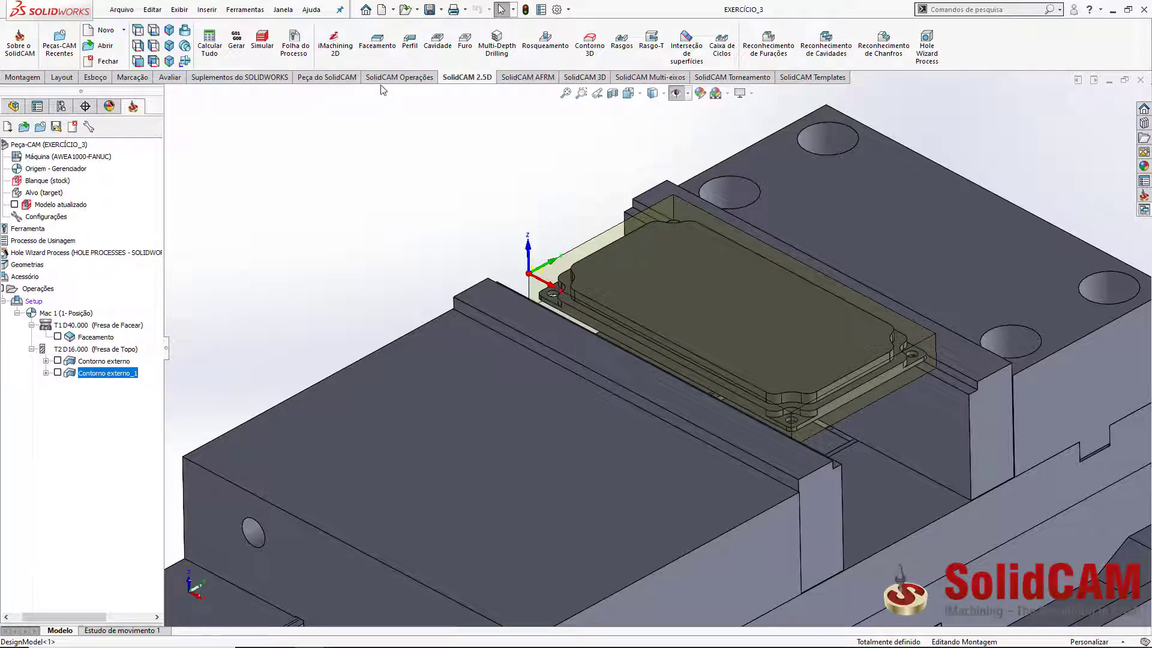
Start a new profile operation and name it Rebaixos.
left_click(412, 43)
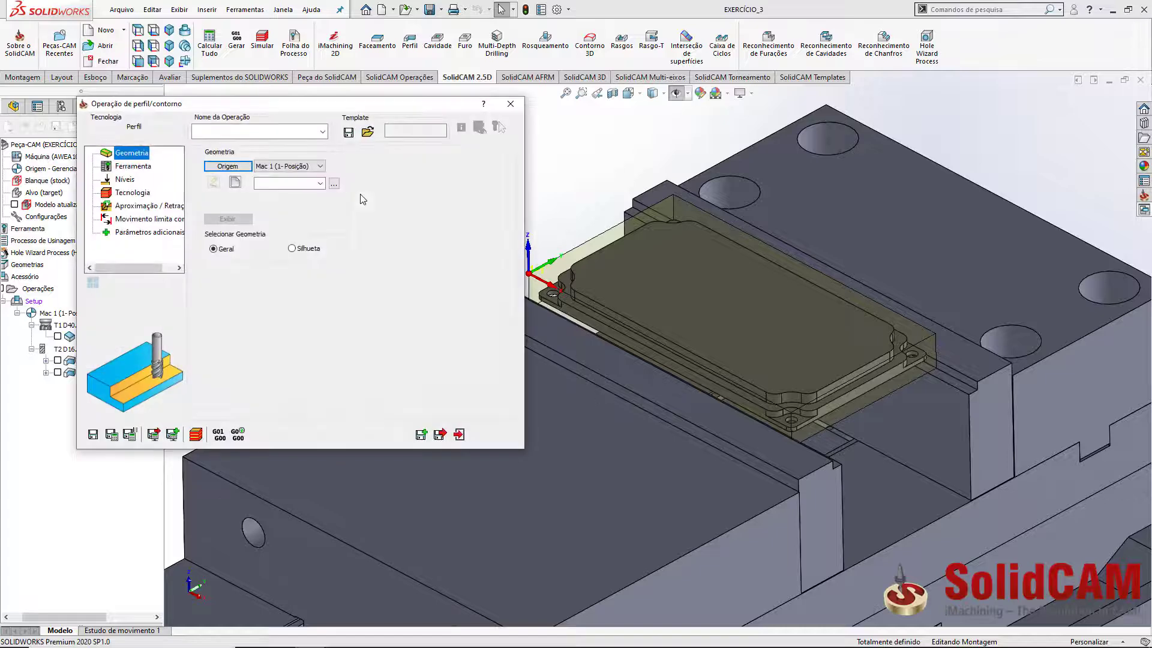
left_click(287, 132)
type("Rebaixos")
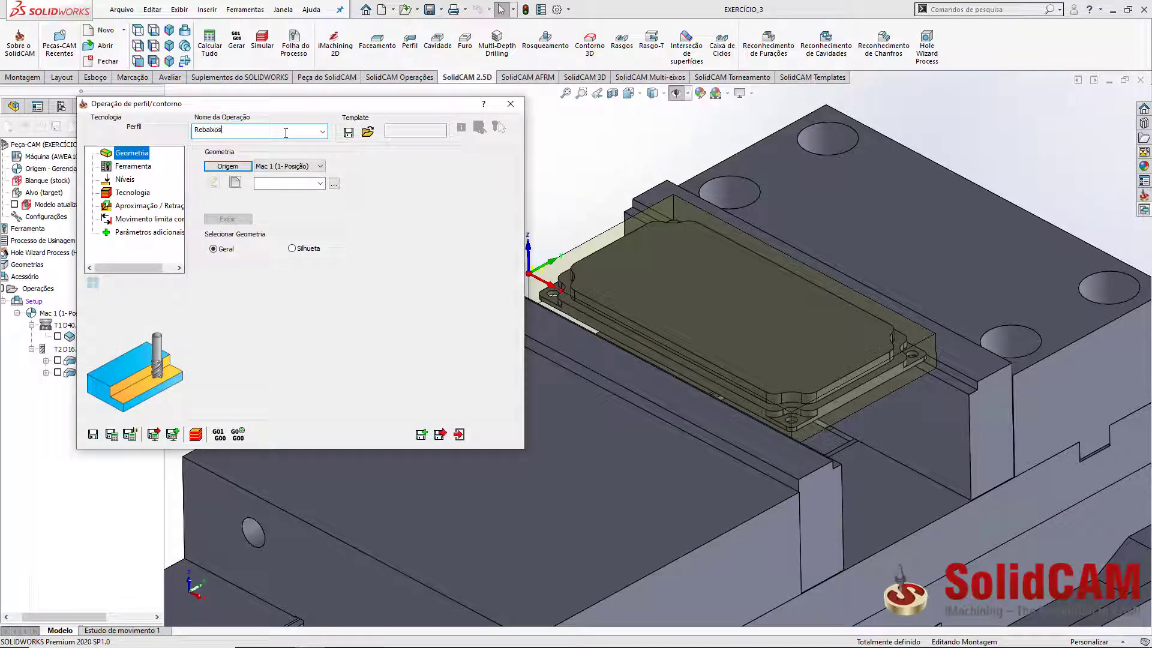
Define the Rebaixos geometry as four open contours along the inner edges of the cover's corner recesses around the screw holes.
left_click(235, 183)
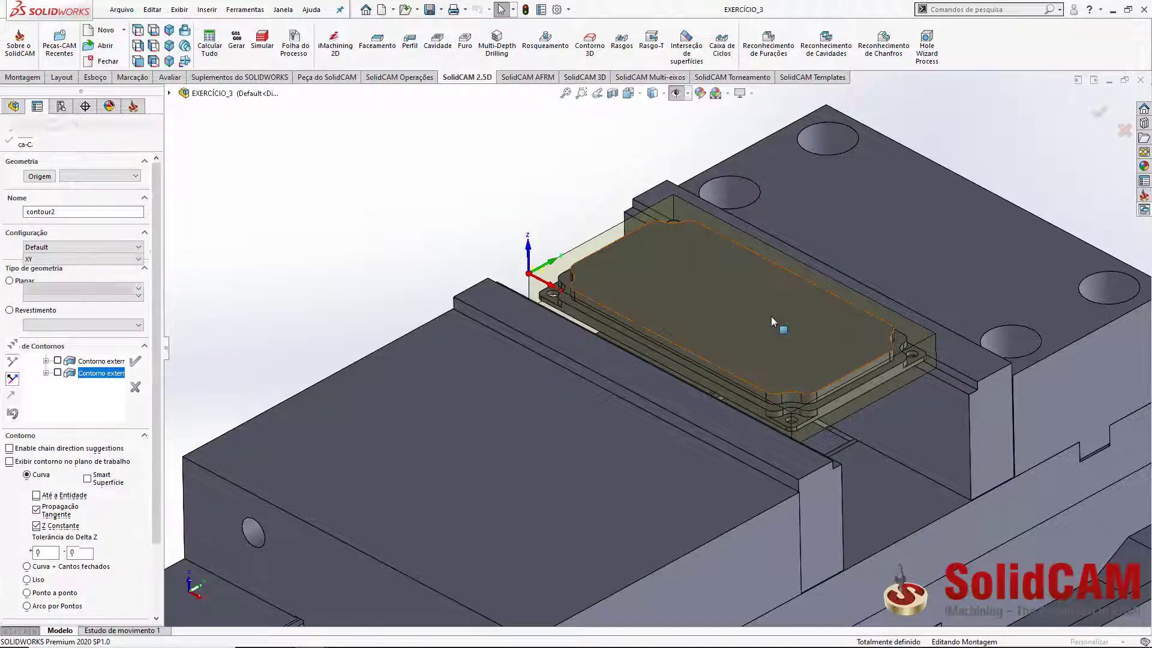
scroll(775, 288, "up", 2)
middle_click_drag(775, 288, 793, 296)
scroll(793, 296, "down", 5)
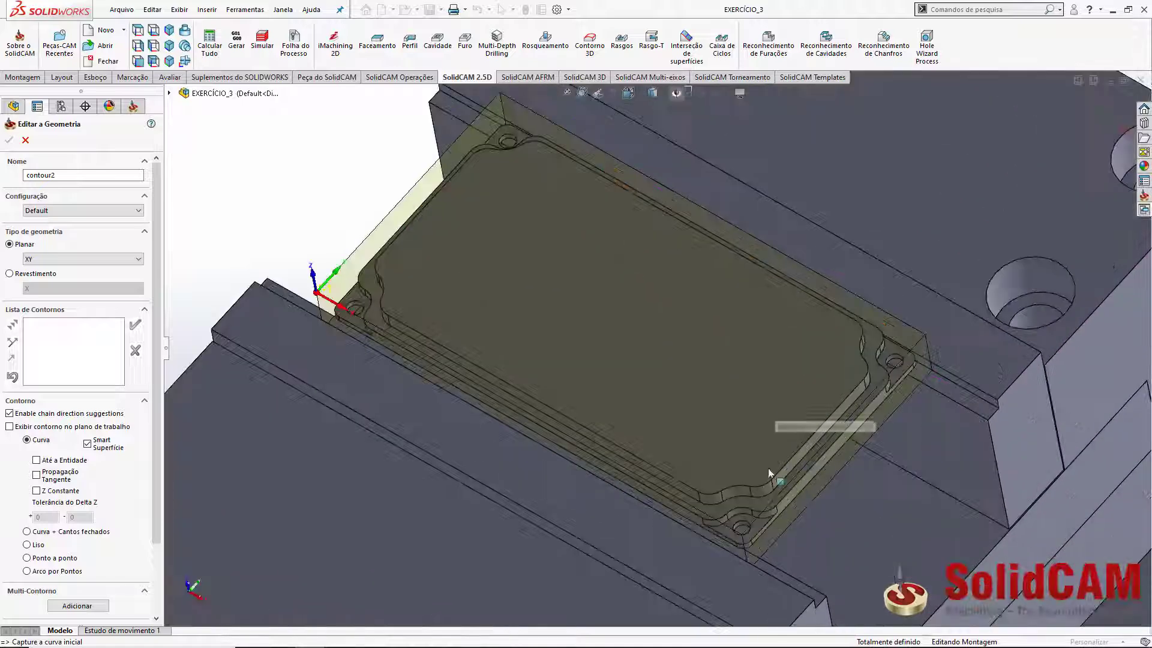
left_click(760, 526)
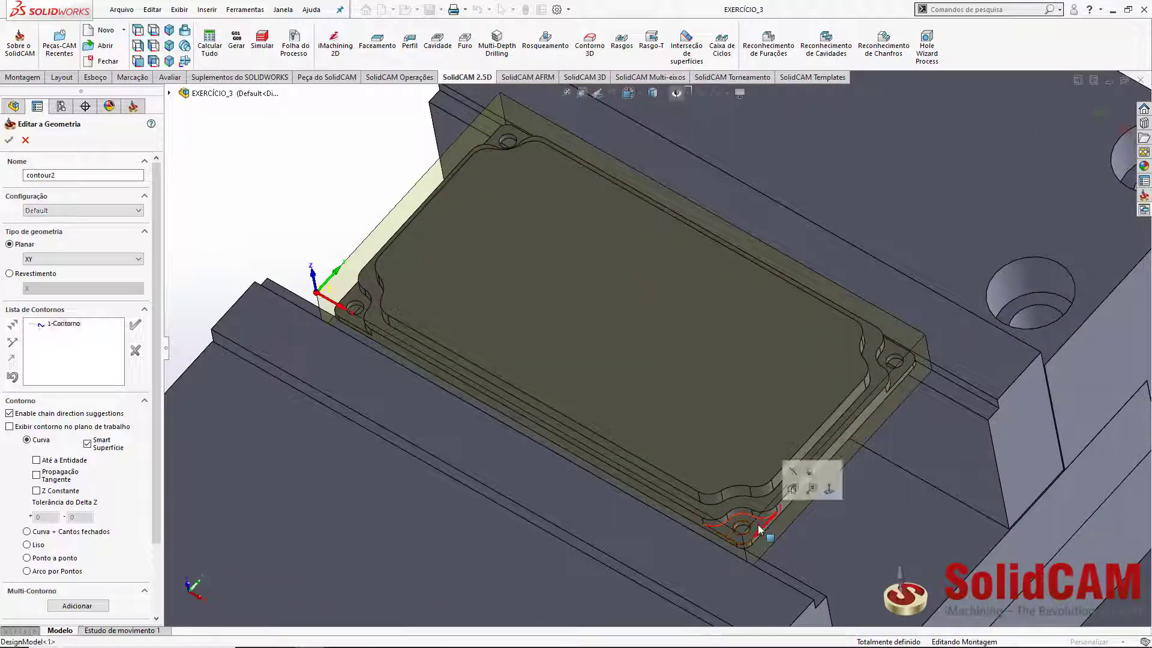
left_click(354, 296)
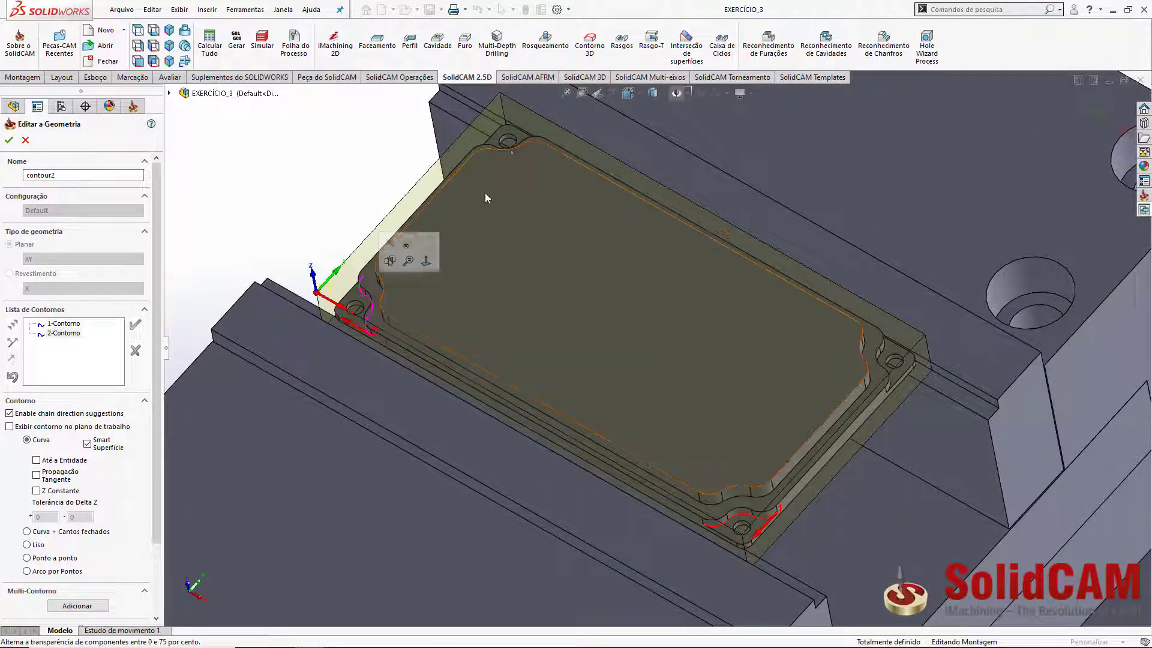
left_click(521, 139)
left_click(897, 353)
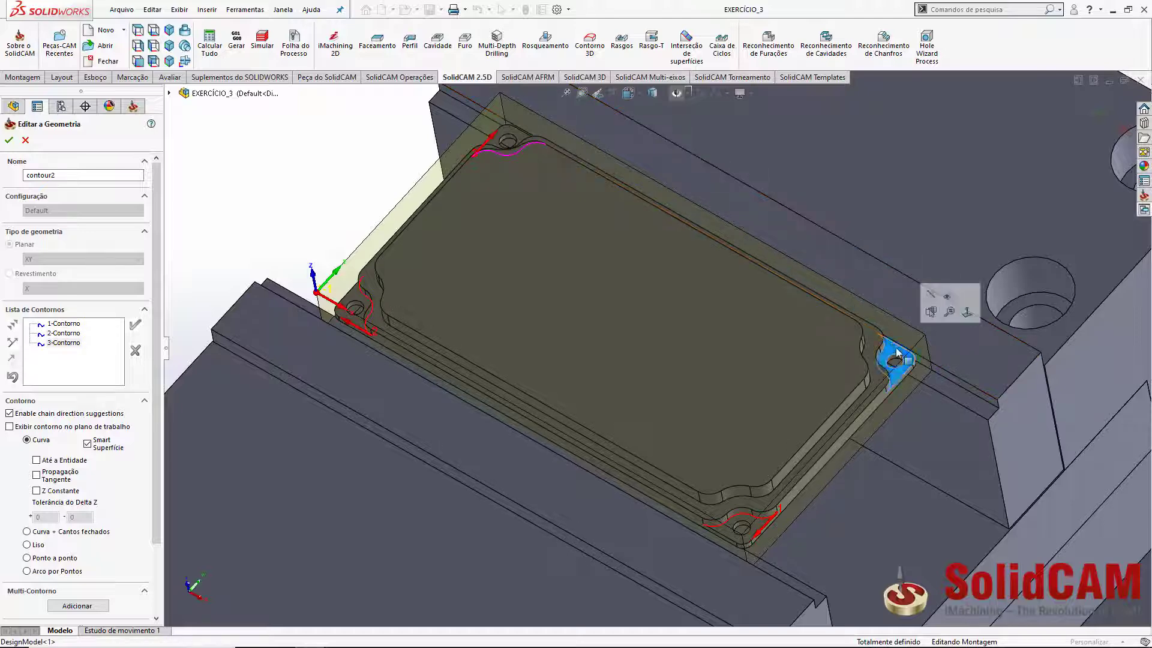
scroll(744, 516, "down", 6)
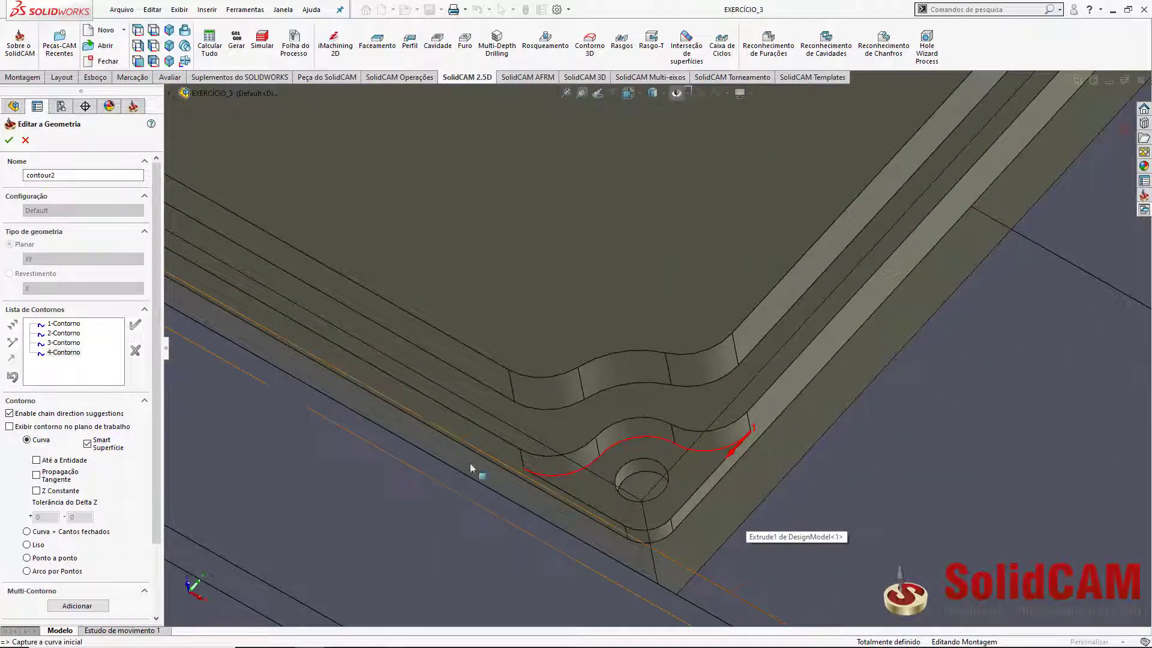
left_click(9, 140)
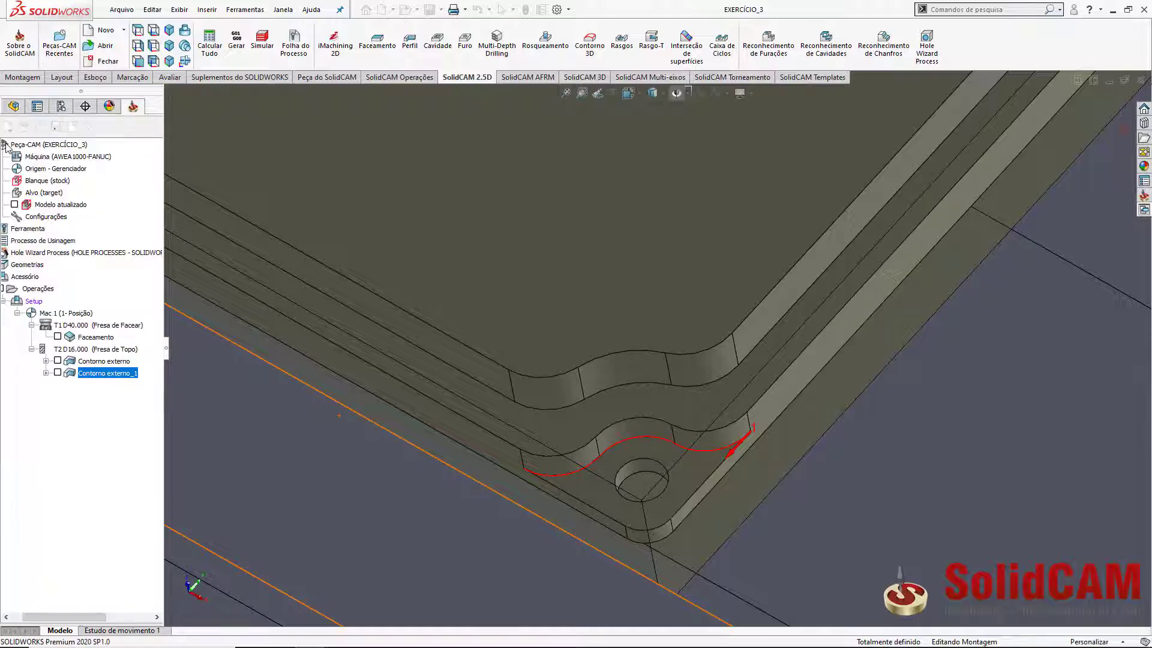
Assign tool 3, the 8 mm end mill, to the Rebaixos operation.
left_click(123, 167)
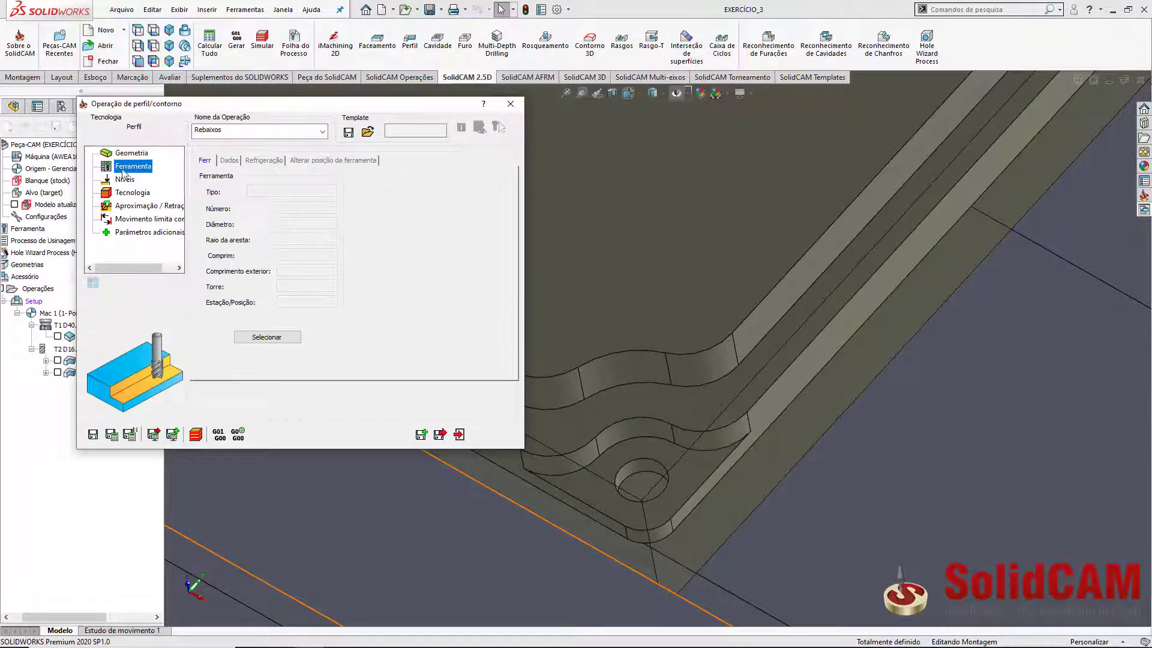
left_click(266, 337)
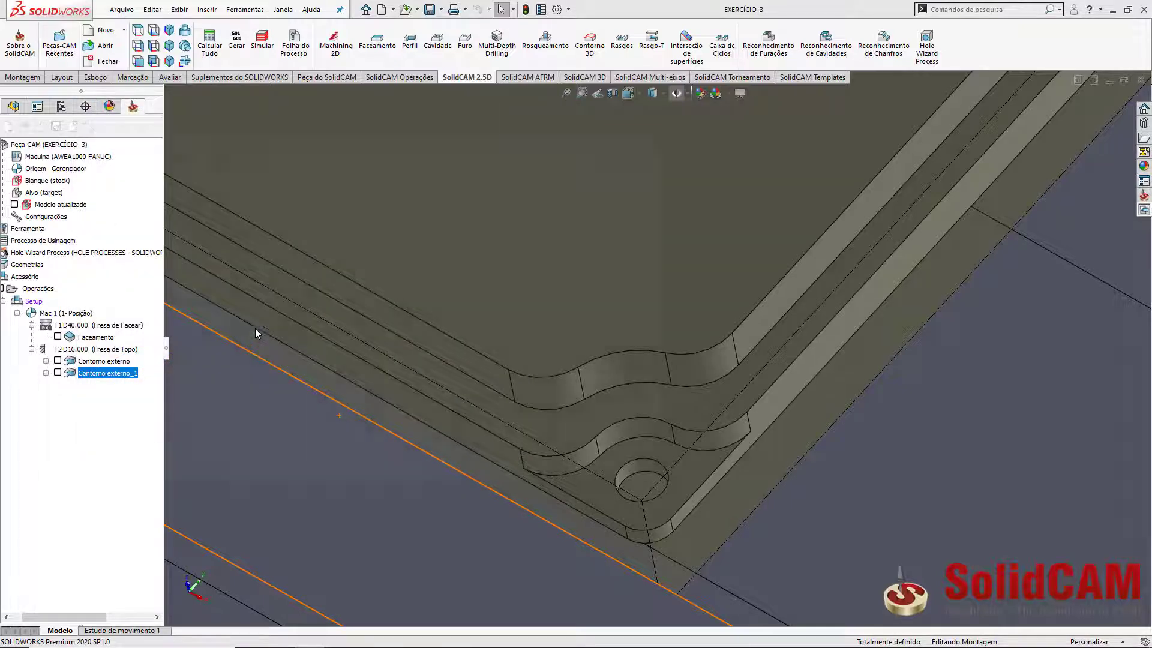
left_click(231, 228)
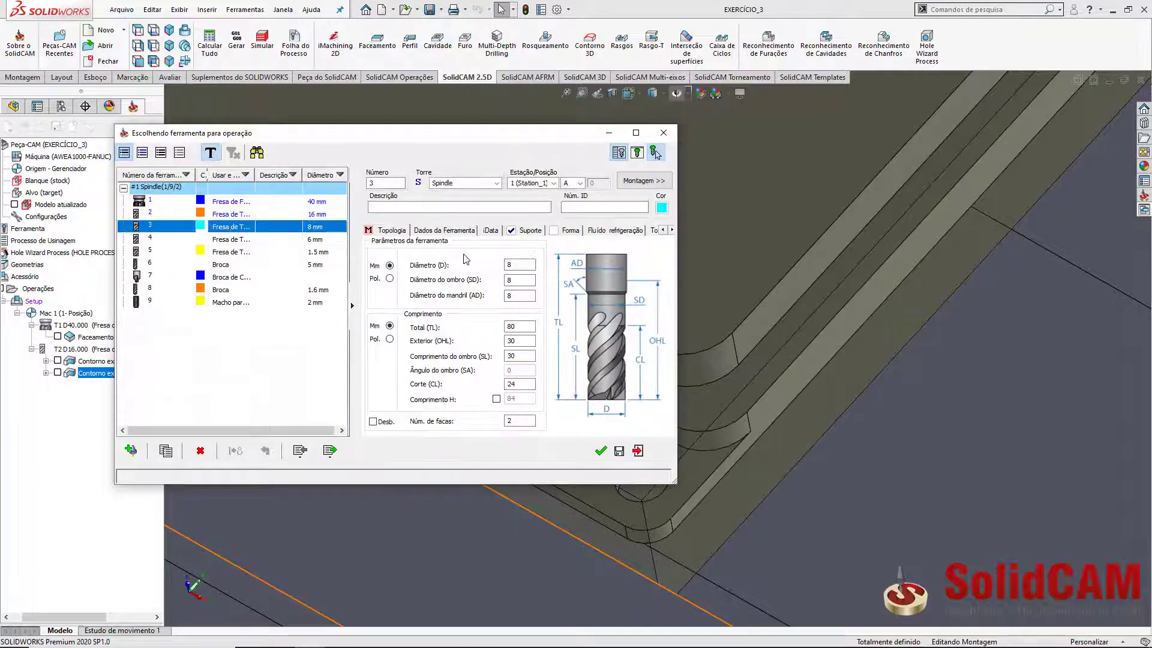
left_click(601, 451)
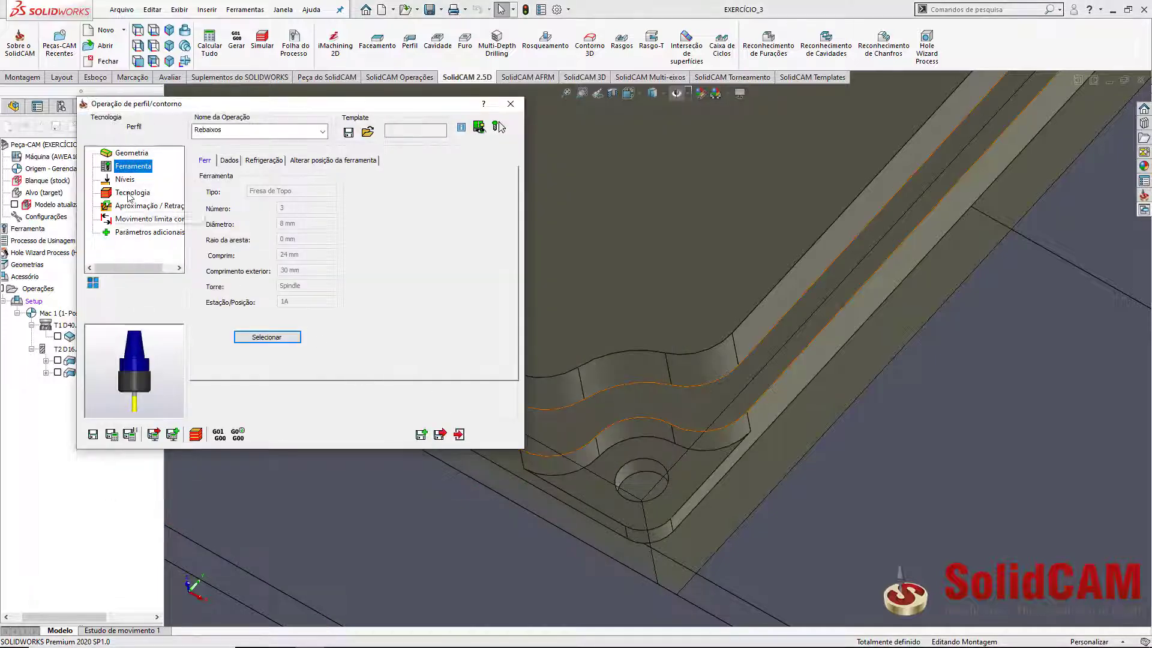
Set the upper machining level of Rebaixos from the ledge face just above the corner recesses.
left_click(125, 178)
left_click(277, 285)
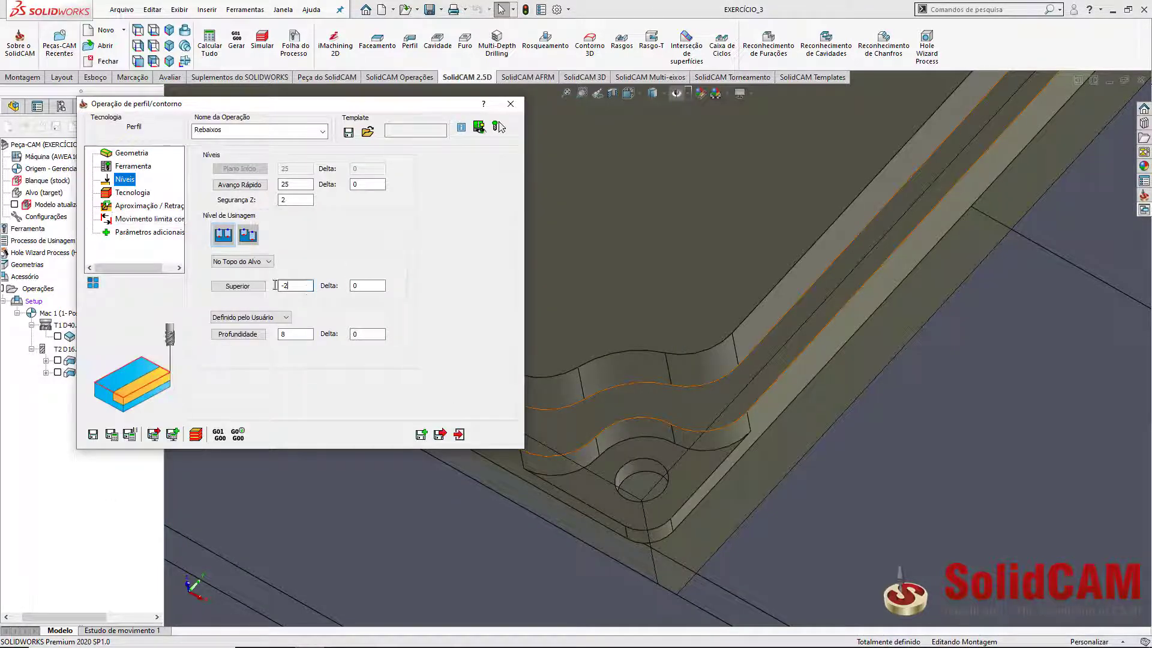
left_click(258, 285)
left_click(711, 397)
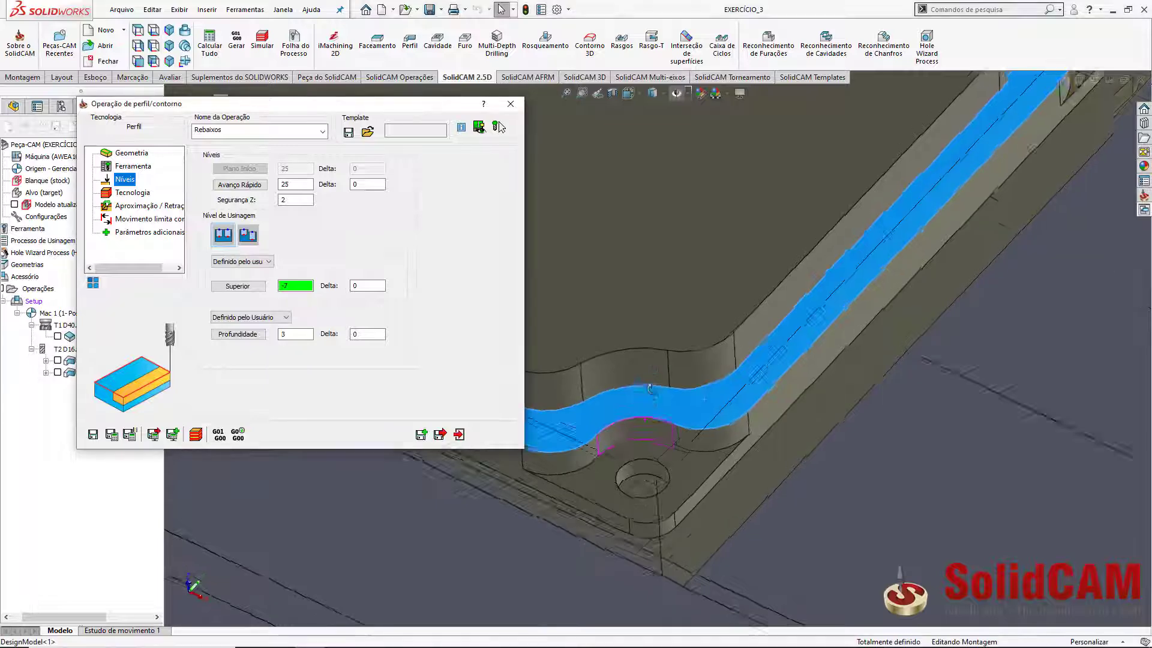
Set the Rebaixos depth from a corner recess floor face, and check the length of the recess's vertical wall edge.
middle_click_drag(649, 390, 646, 329)
left_click(293, 334)
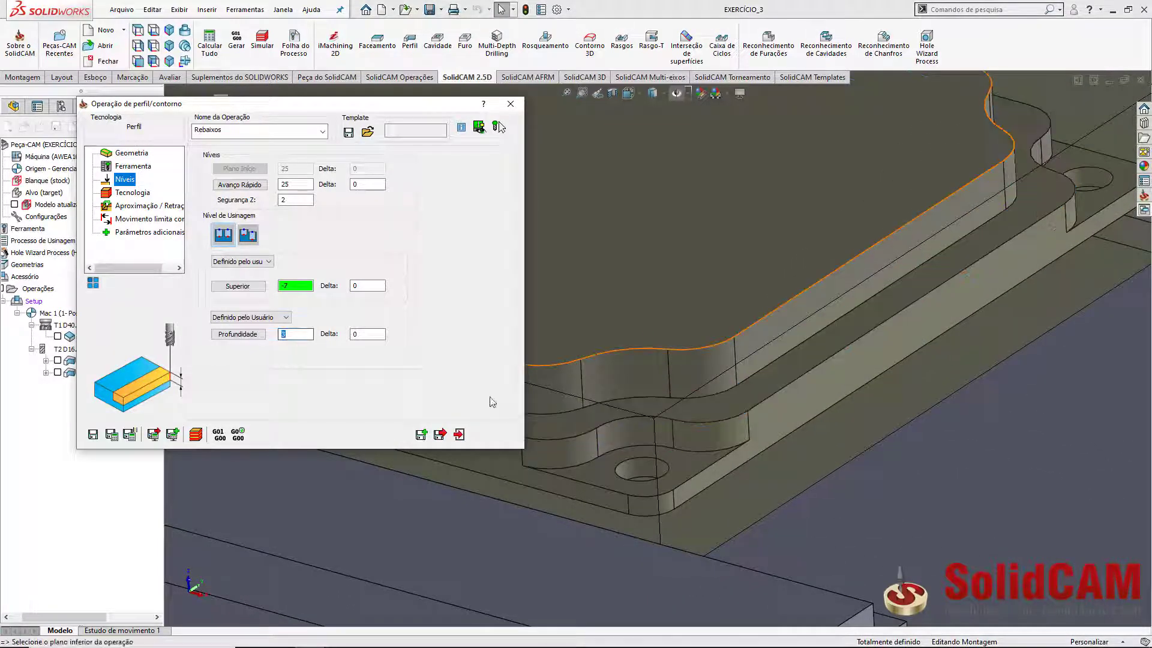
left_click(697, 468)
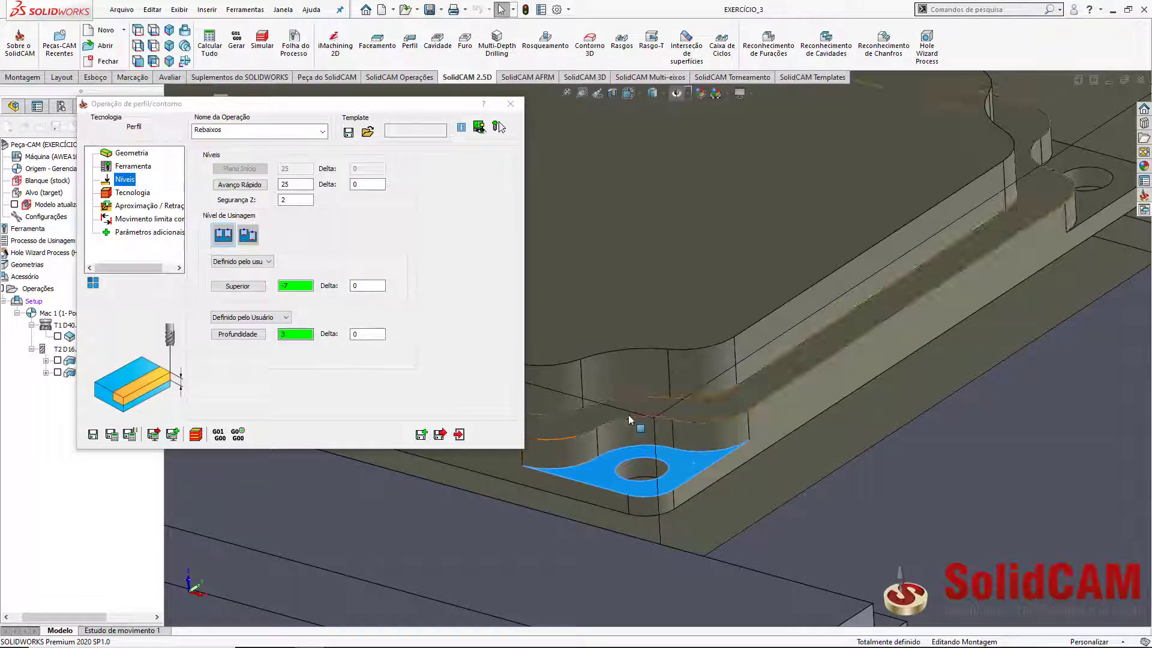
left_click(673, 432)
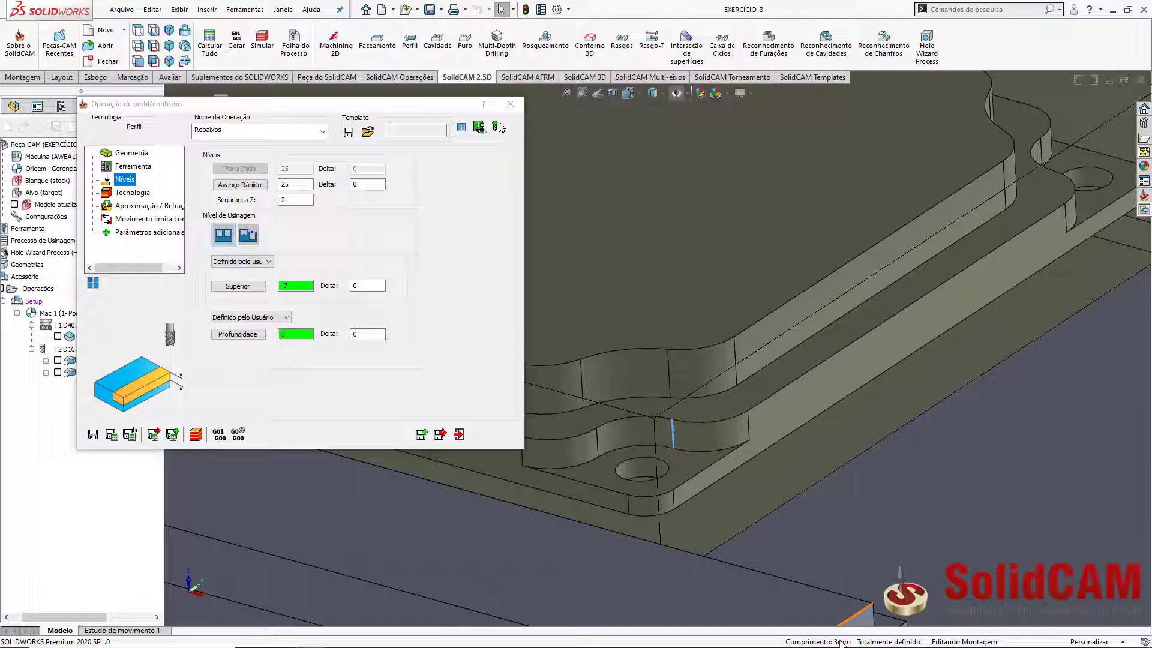
Check the left tool side and direction of all four Rebaixos contours in Modify Geometry.
left_click(126, 194)
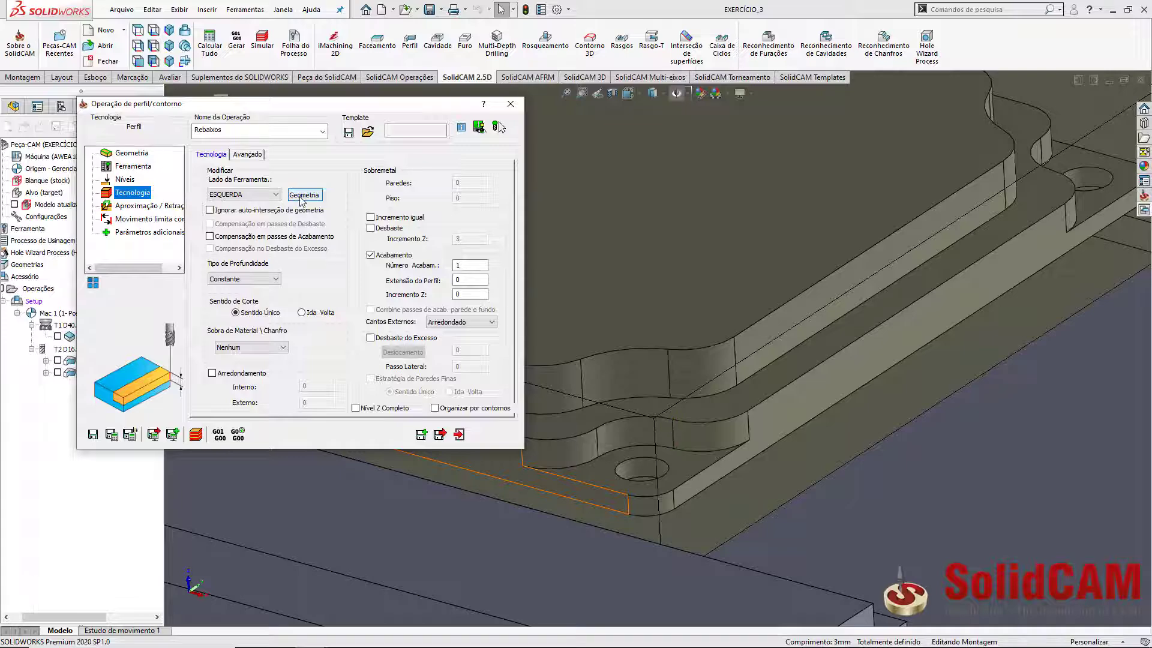
left_click(303, 196)
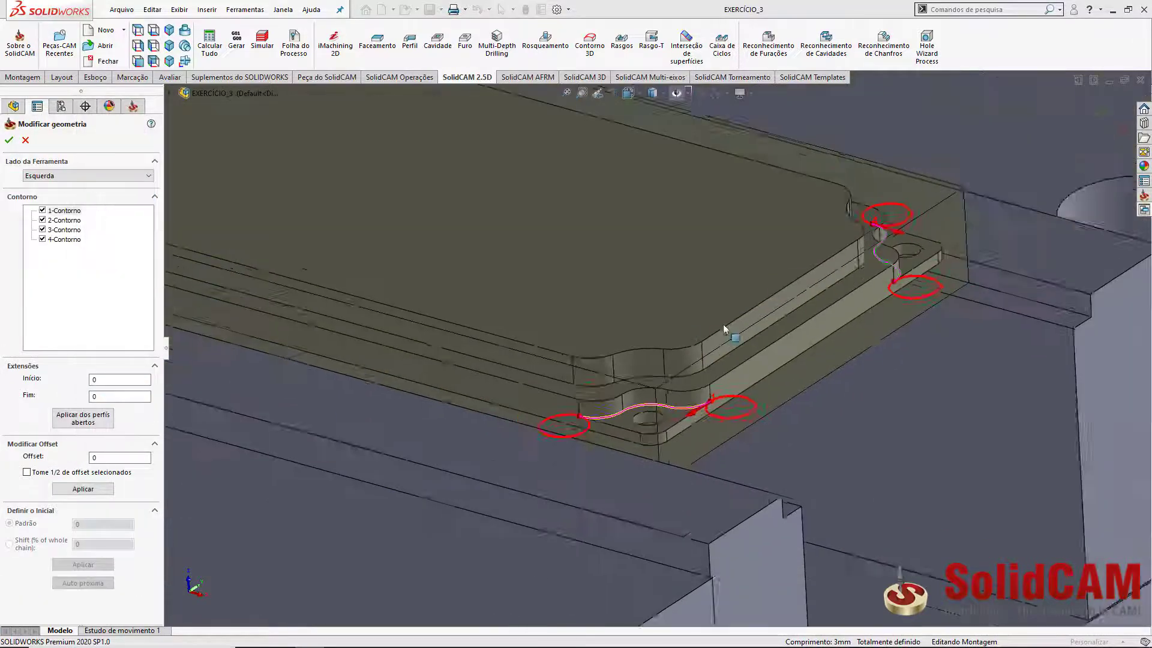
scroll(722, 327, "up", 6)
middle_click_drag(585, 303, 591, 345)
scroll(672, 354, "down", 2)
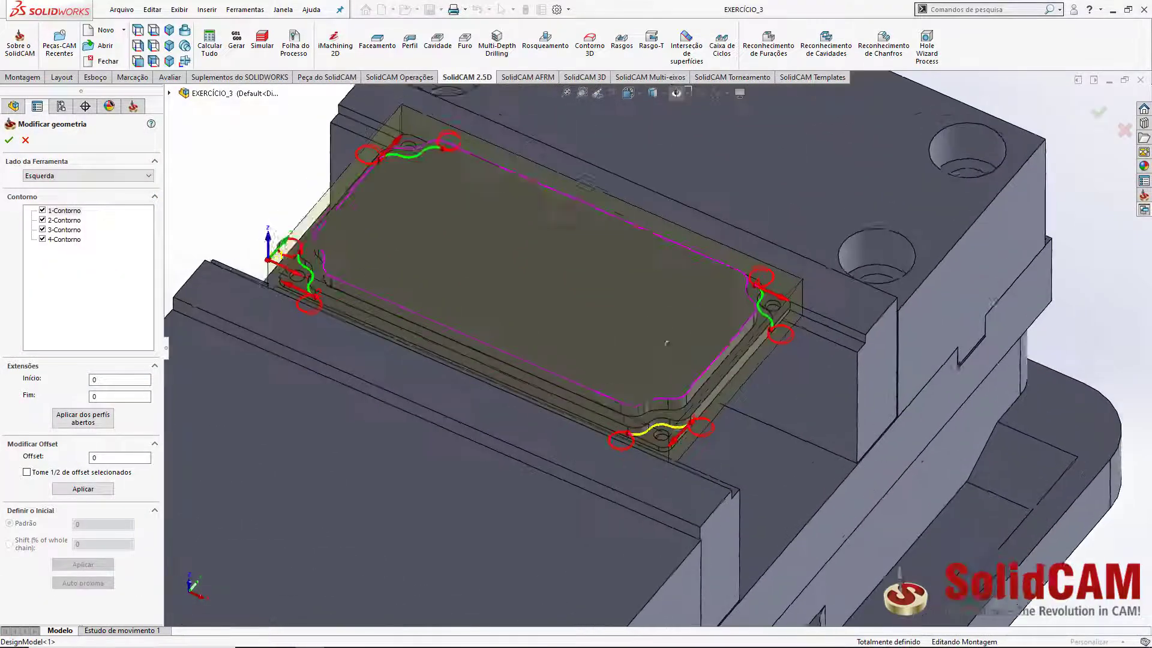
middle_click_drag(667, 344, 662, 338)
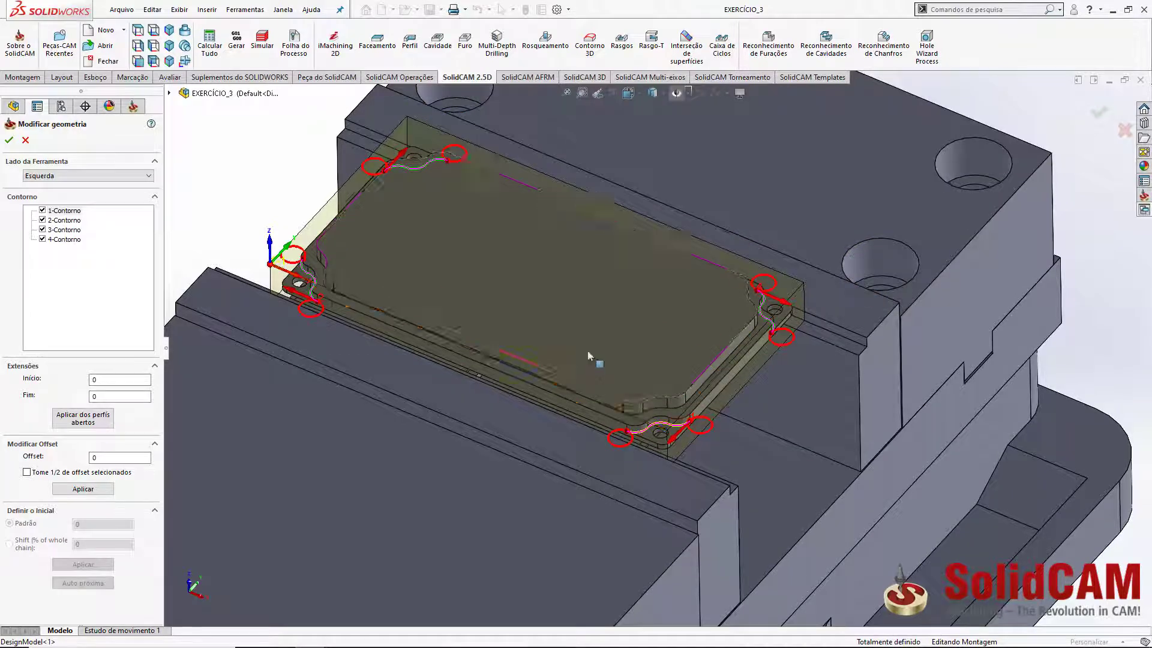
scroll(609, 336, "down", 2)
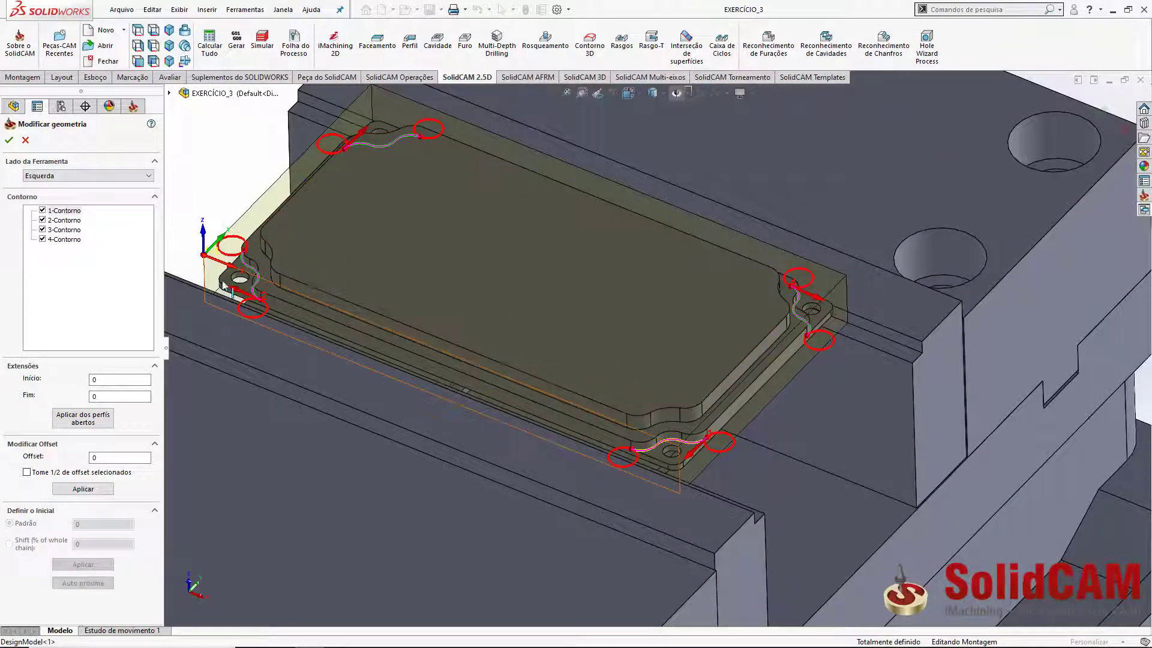
left_click(9, 142)
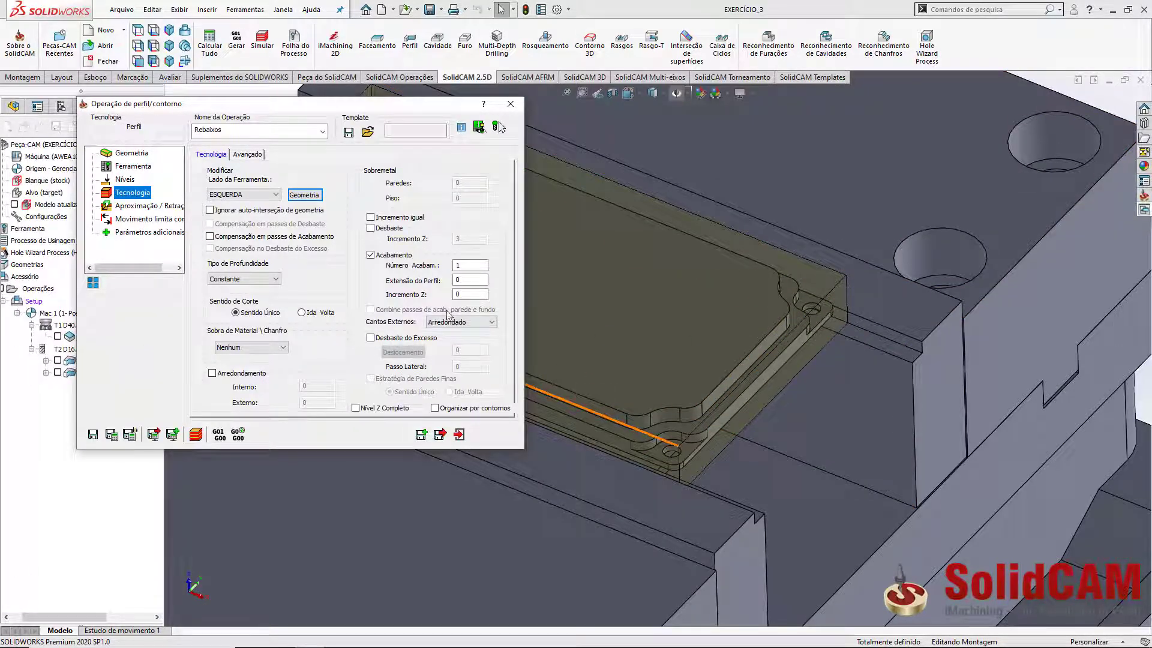
Enable roughing for Rebaixos with a 0.5 mm wall allowance and a 3 mm Z increment, and calculate the toolpath.
left_click(386, 229)
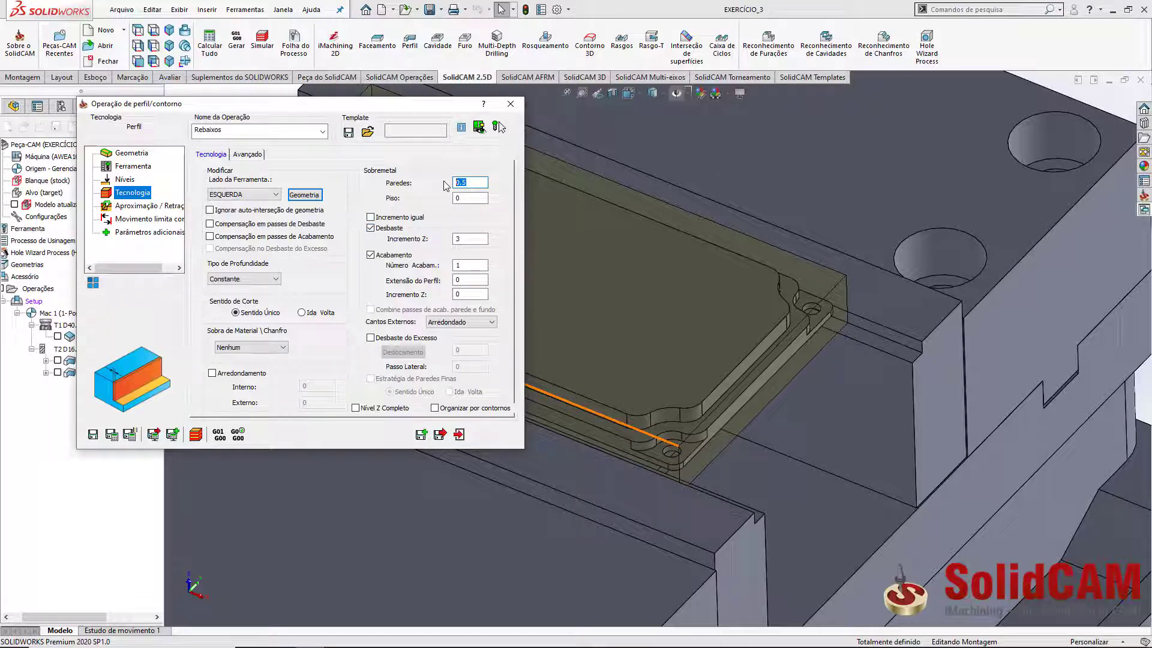
left_click(456, 239)
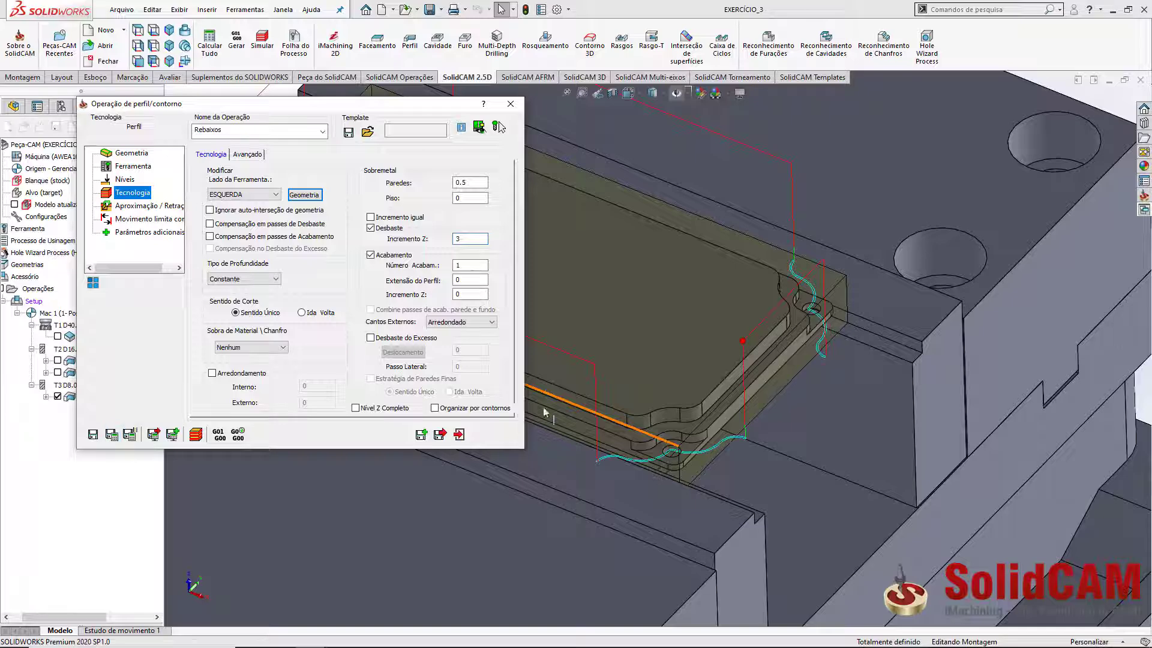
scroll(599, 366, "up", 5)
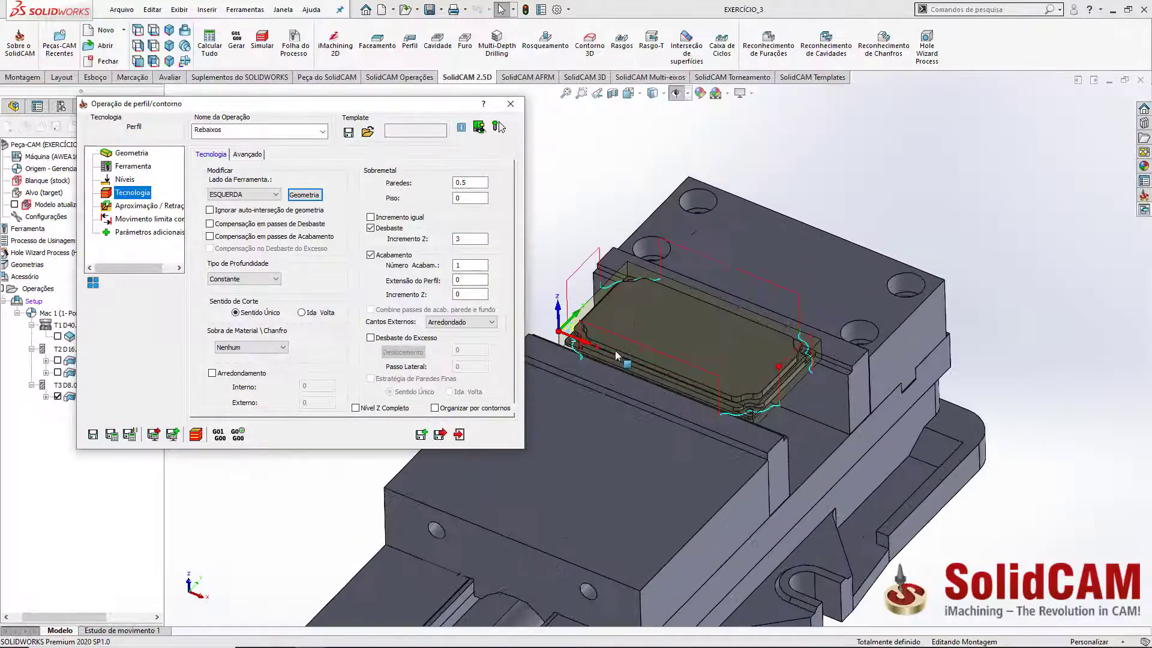
scroll(611, 343, "down", 2)
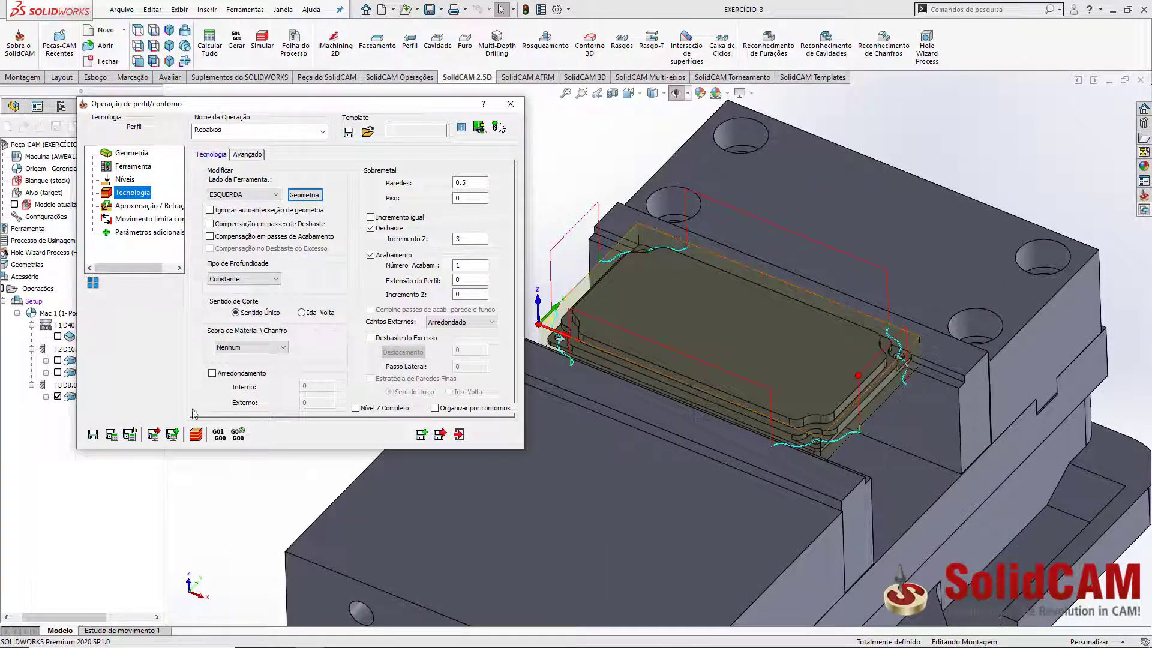
Simulate the Rebaixos operation on the CAD model at the slowest speed, watching the material left around the corner screw hole.
left_click(197, 434)
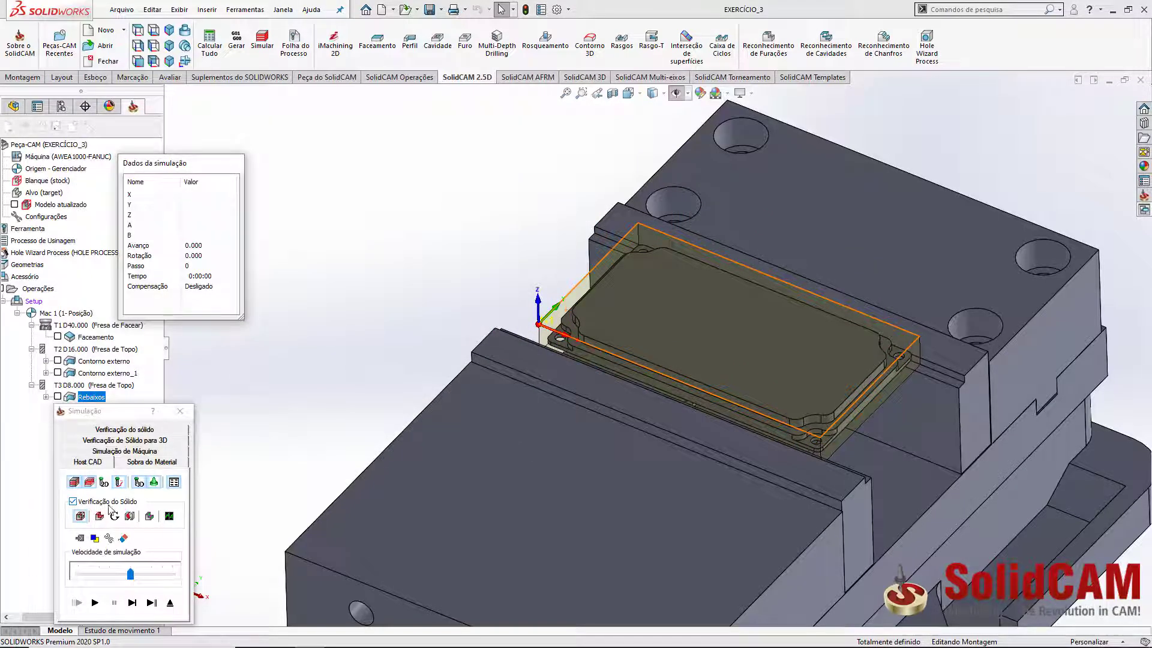
left_click_drag(150, 163, 207, 140)
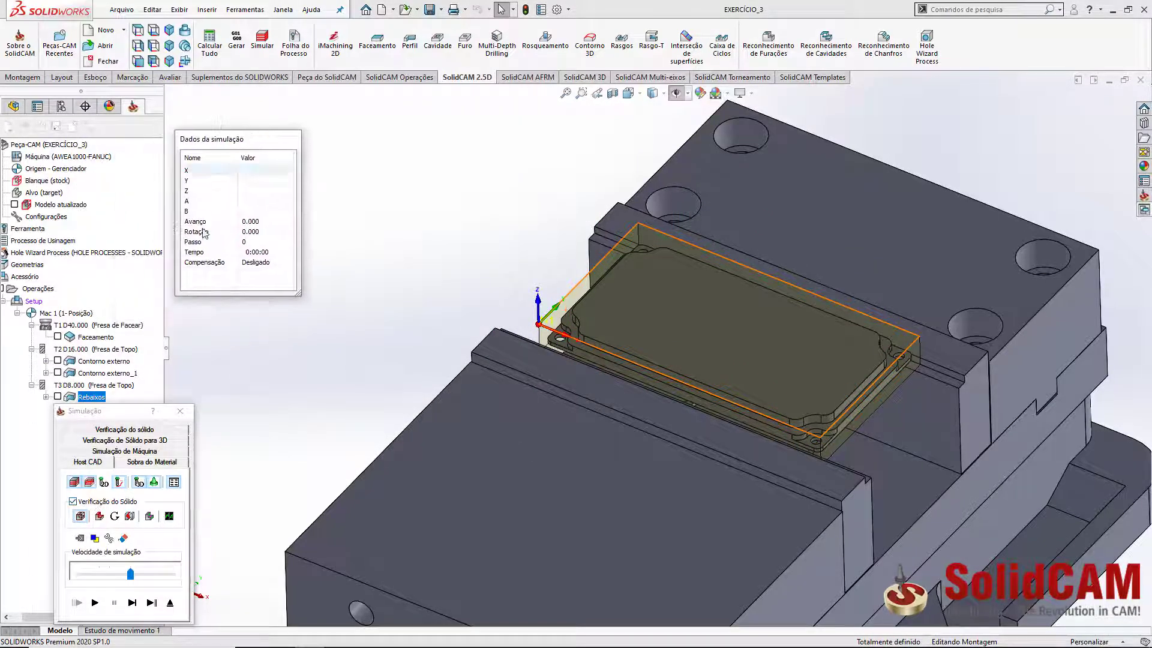
left_click_drag(130, 574, 73, 574)
left_click(95, 603)
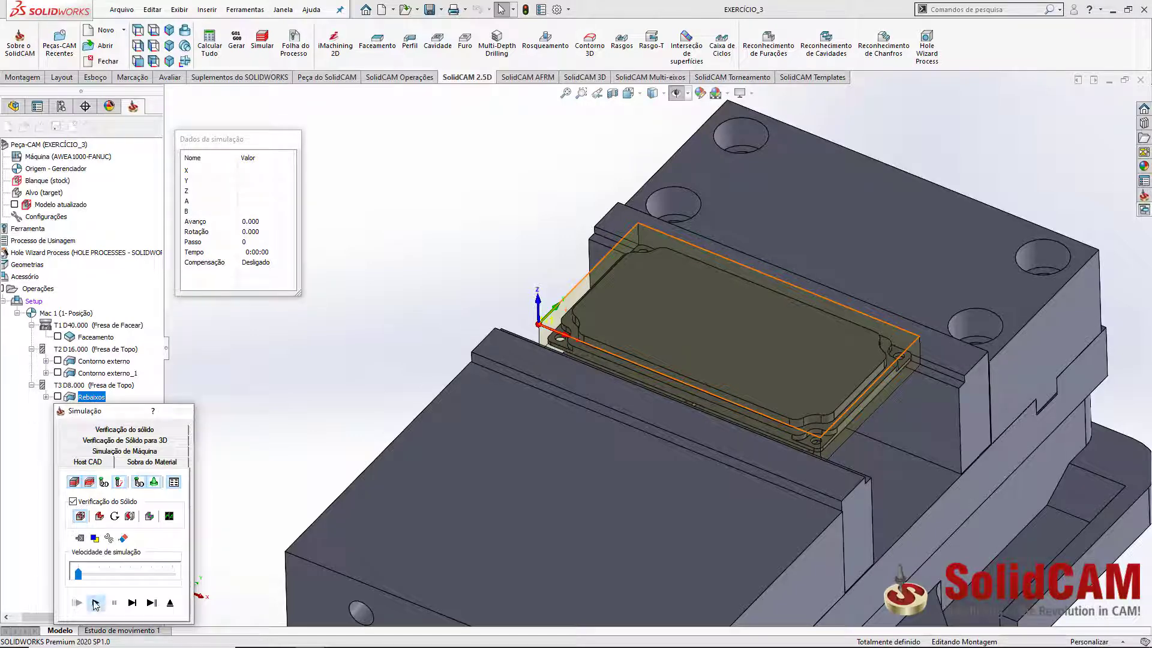
scroll(798, 420, "down", 5)
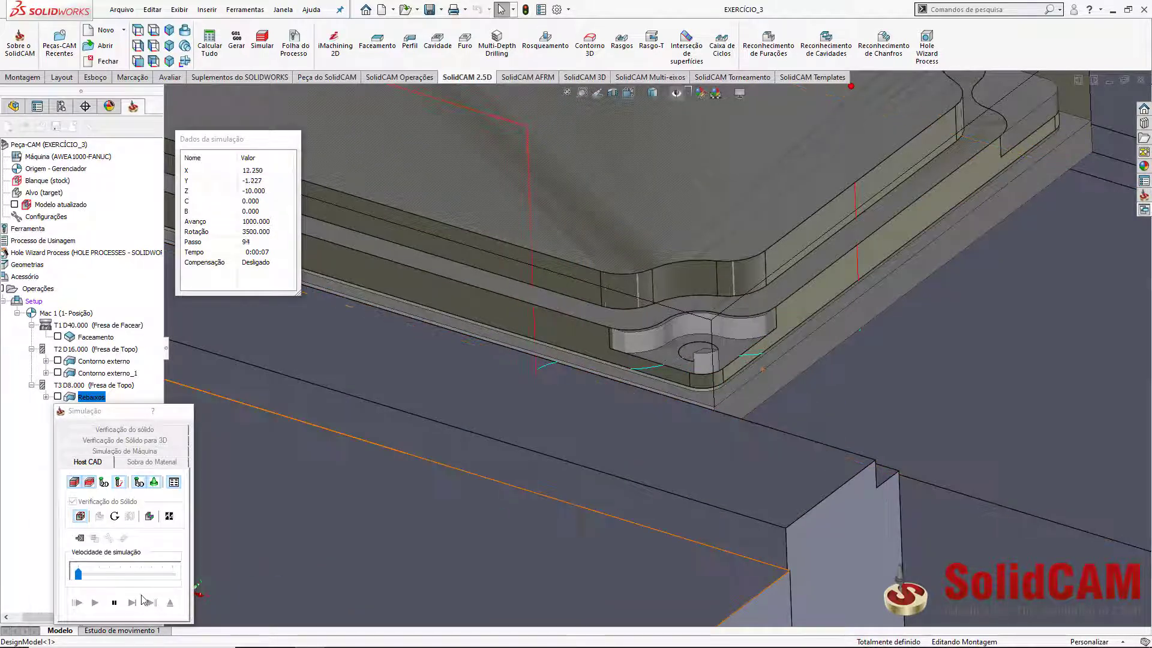
left_click(114, 603)
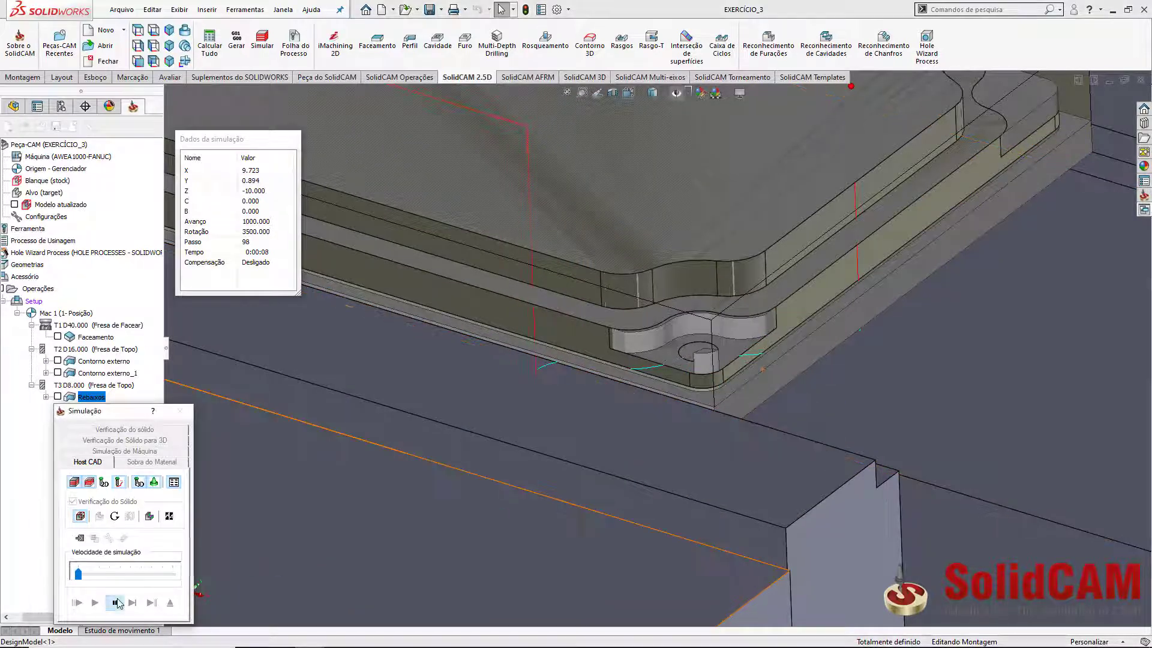
left_click(169, 602)
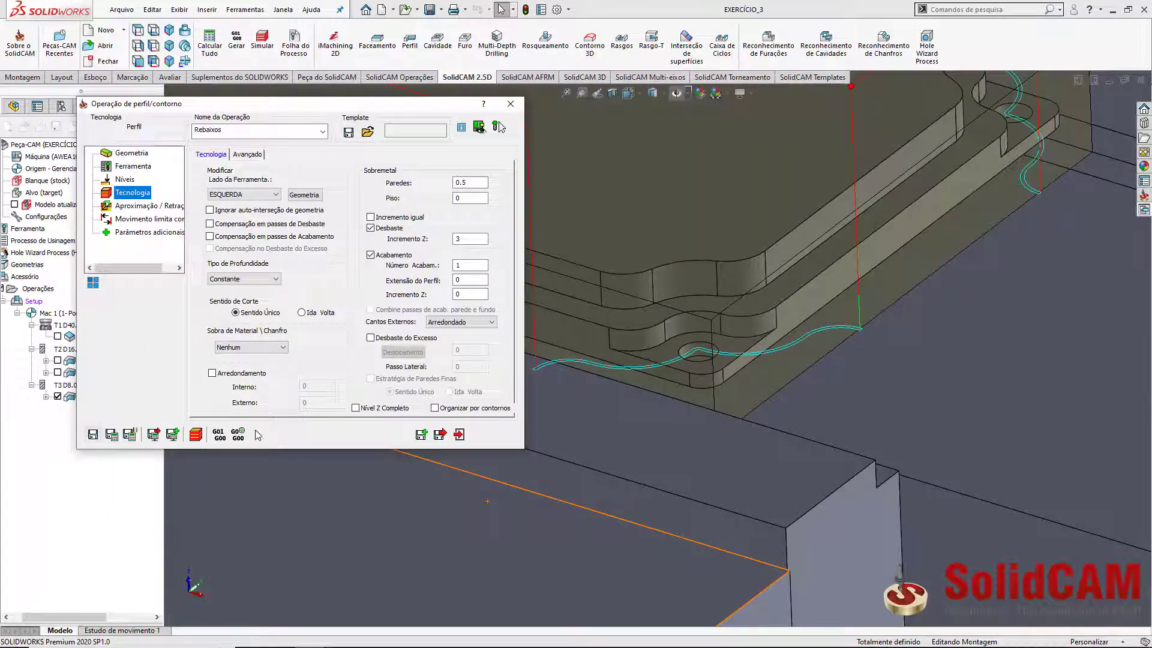
Enable excess-material roughing for Rebaixos with a 5 mm offset and a 4.5 mm side step, and recalculate the toolpath.
left_click(371, 338)
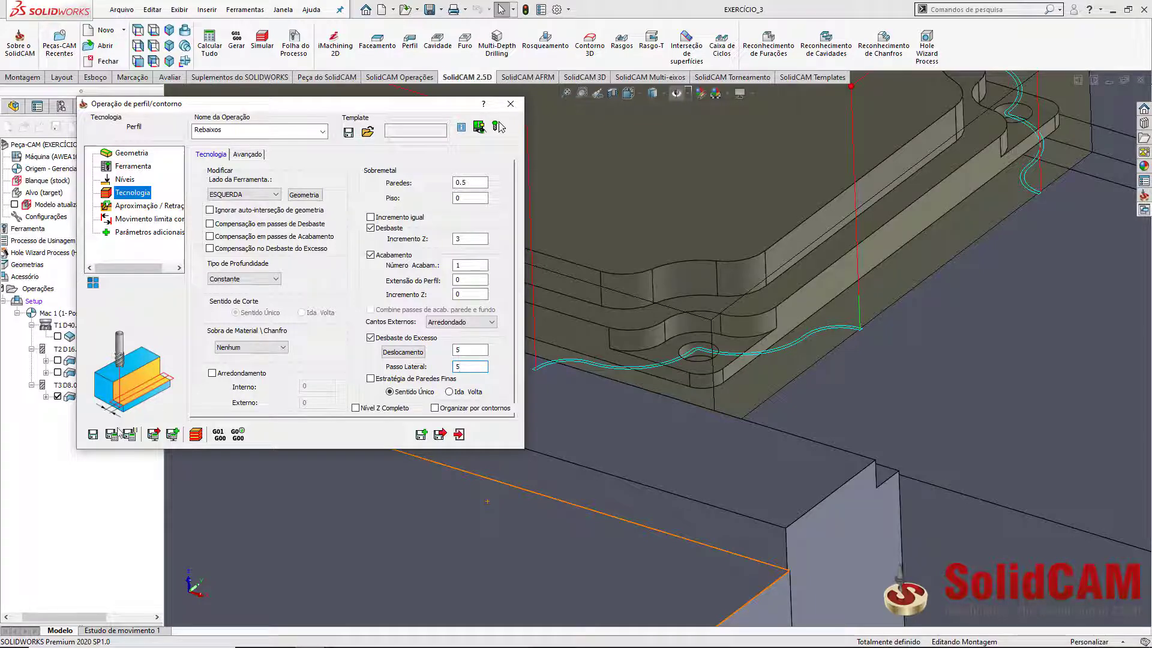
double_click(463, 365)
type("4.5")
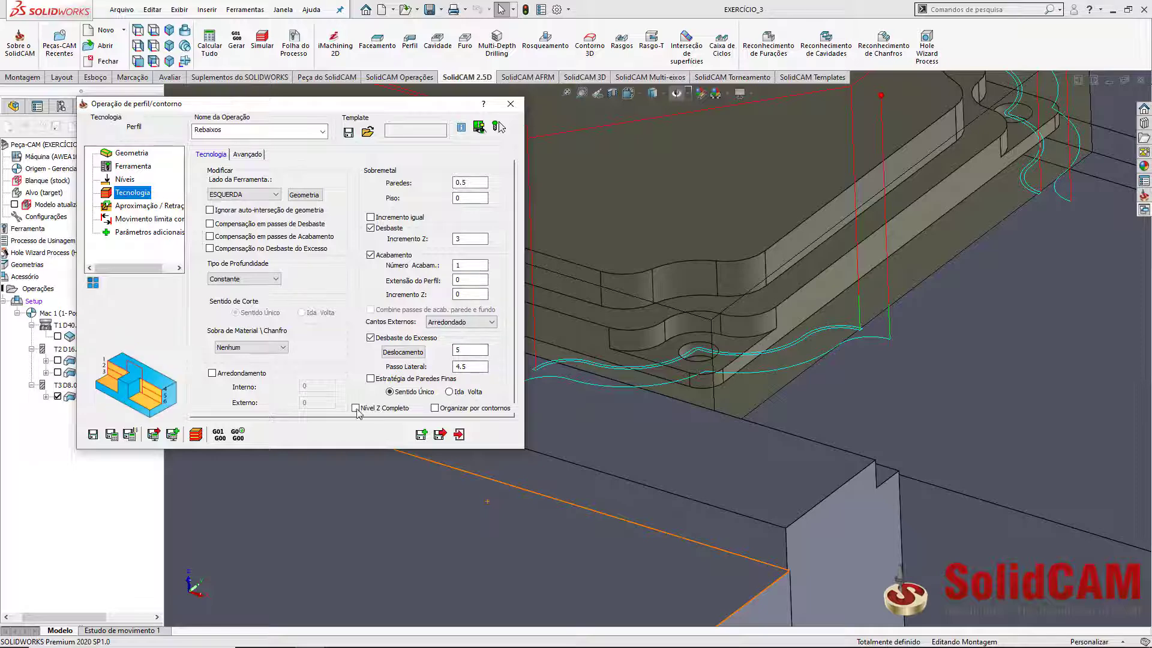
Simulate Rebaixos with the excess-material passes, raising the speed to follow the order in which the corners are cut.
left_click(195, 434)
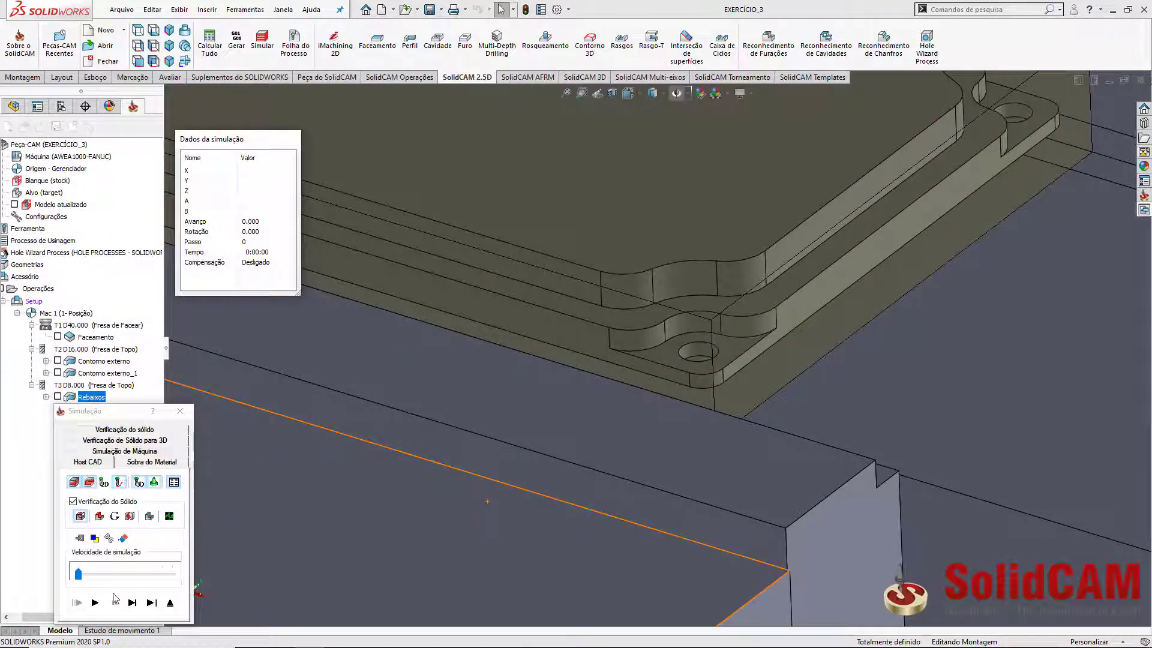
left_click(94, 603)
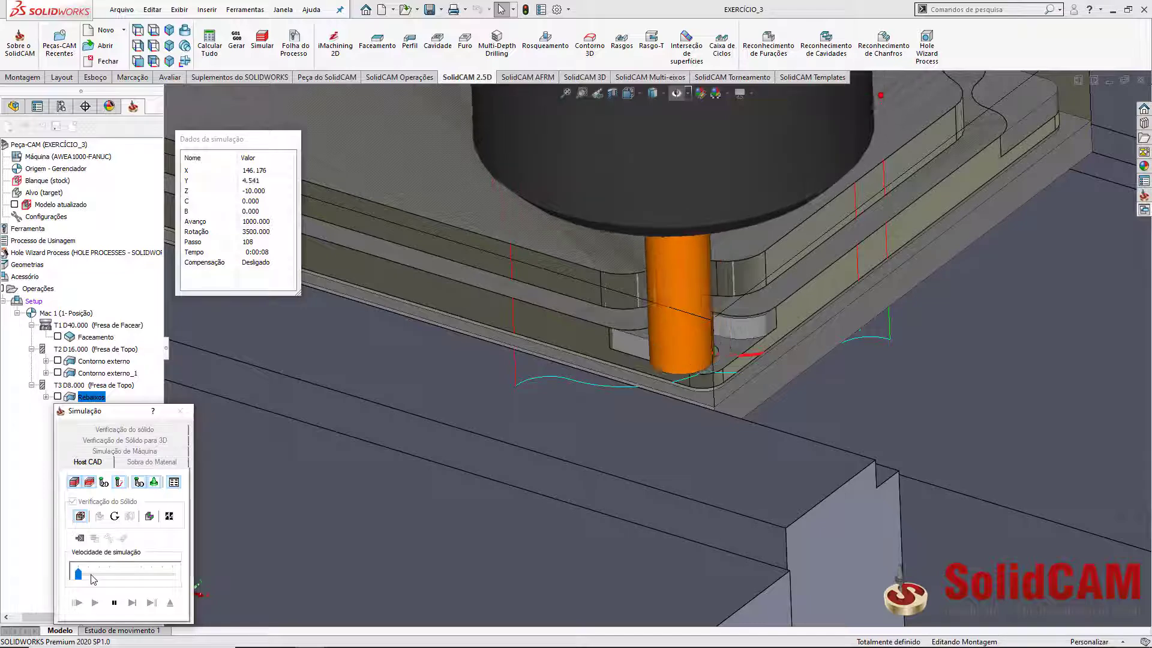
left_click(90, 579)
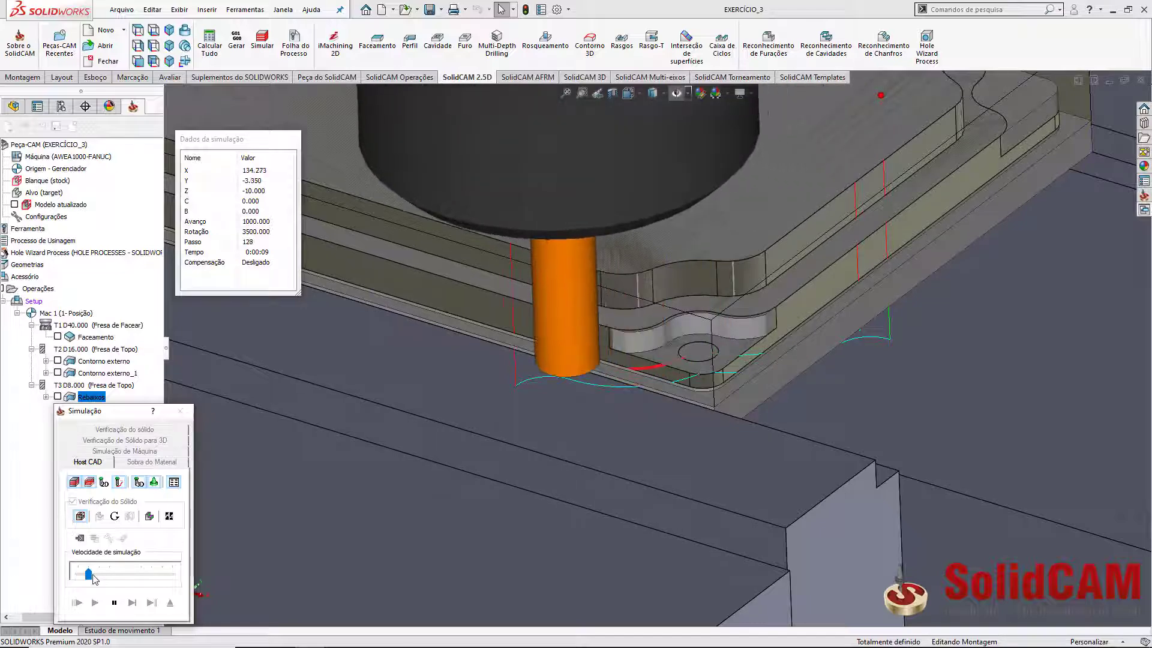
scroll(572, 408, "up", 2)
scroll(570, 401, "up", 4)
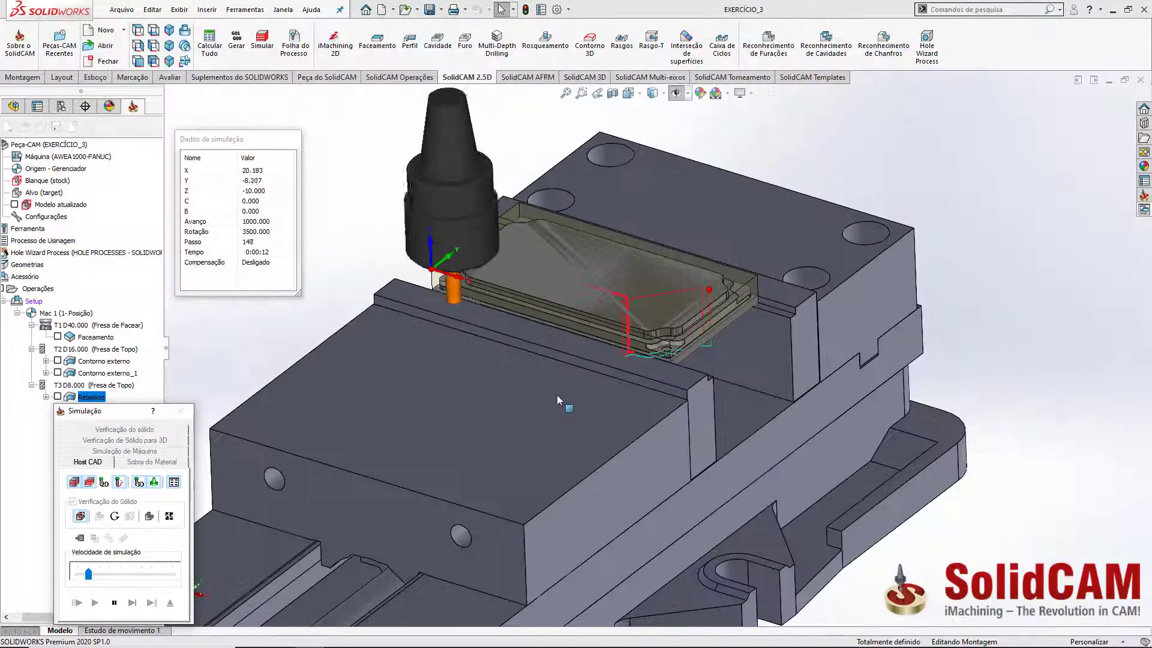
scroll(575, 356, "down", 3)
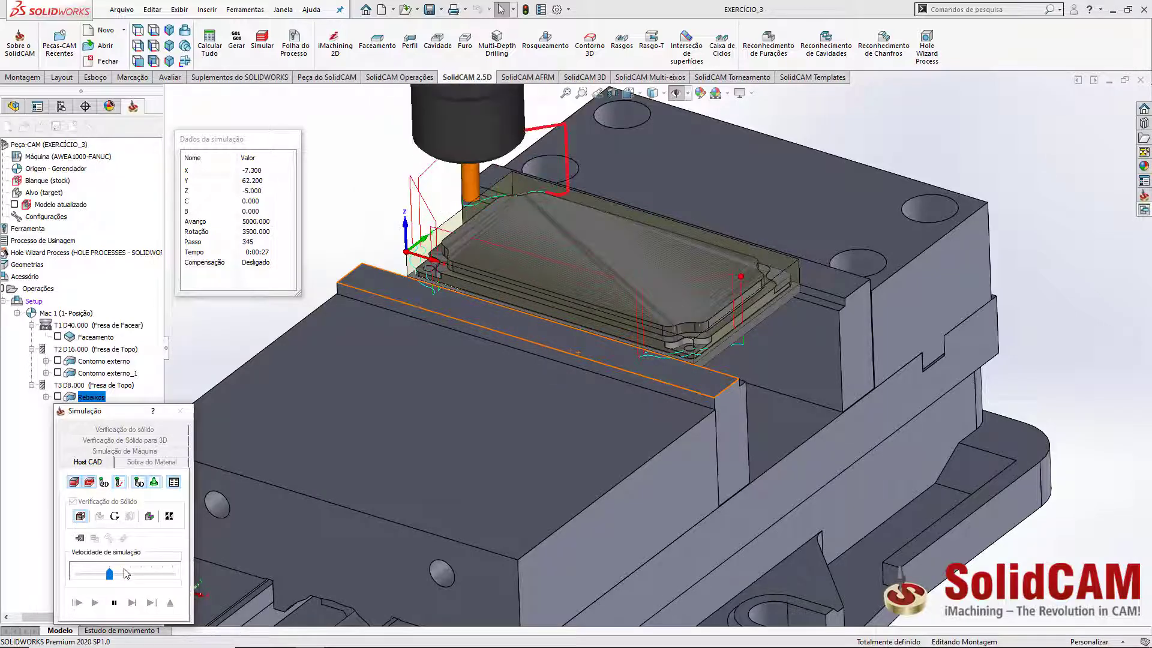
left_click(125, 603)
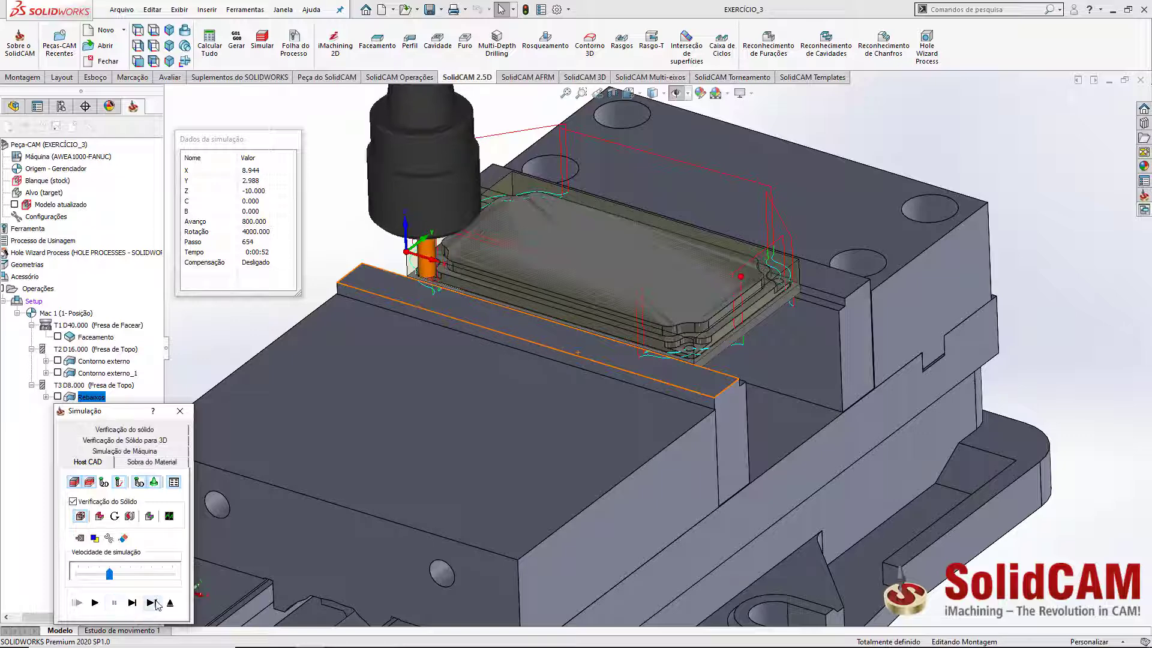
left_click(170, 603)
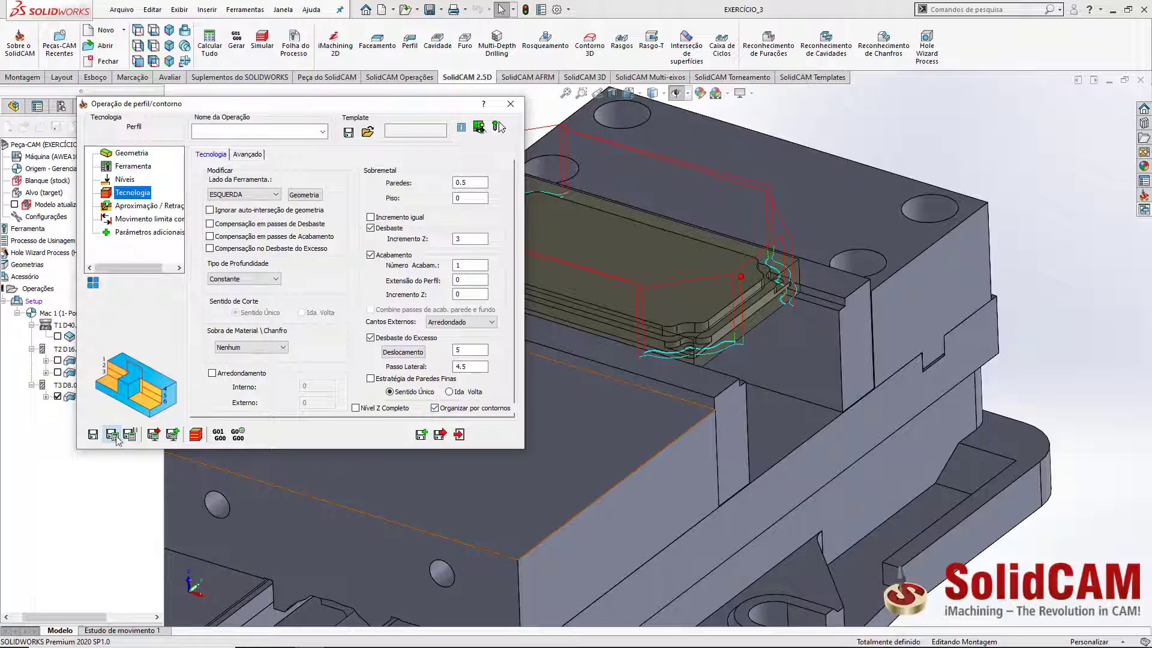
Organize the Rebaixos passes by contours, simulate the recalculated toolpath at the corner recesses, and close the operation.
left_click(195, 435)
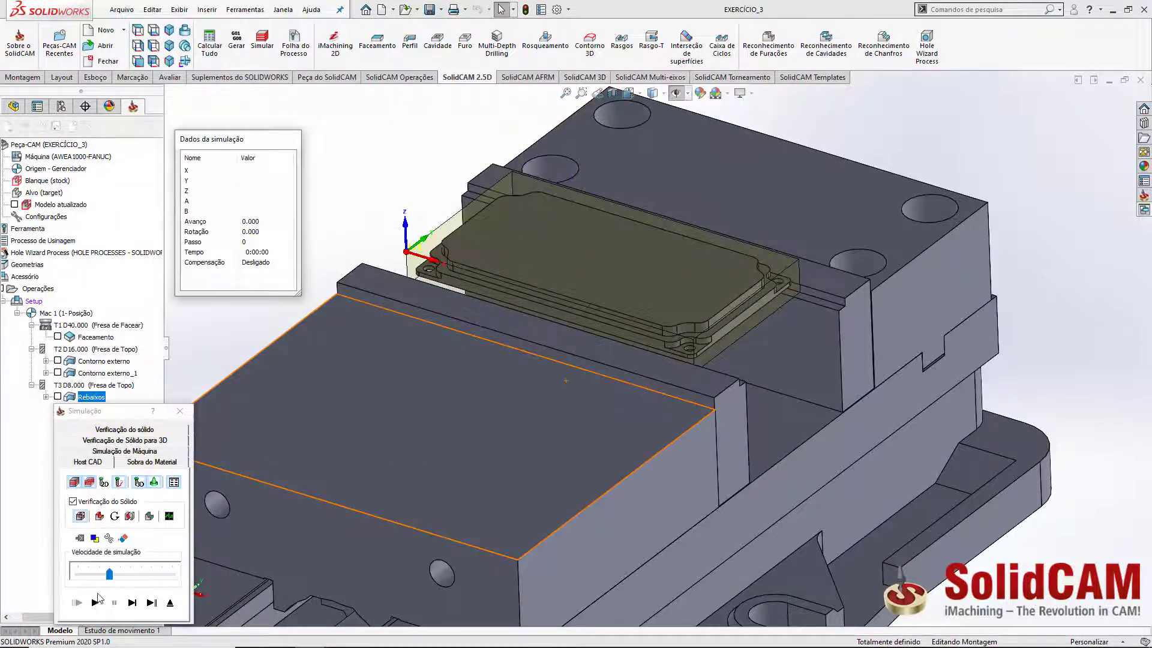
left_click(96, 601)
scroll(729, 322, "down", 8)
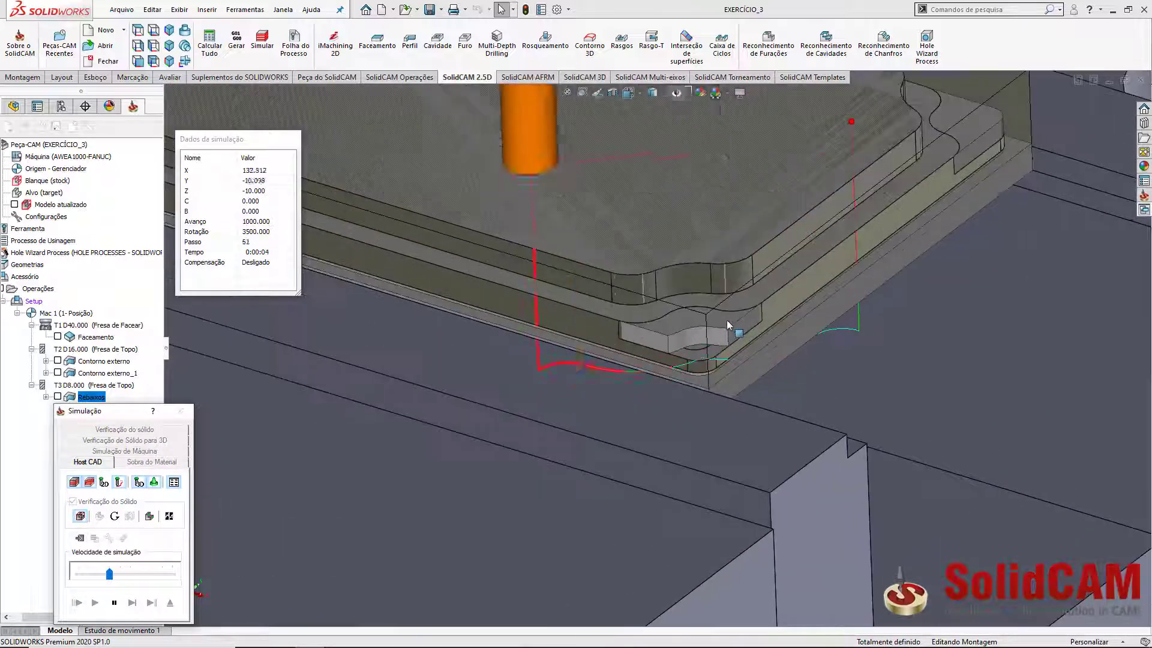
scroll(727, 323, "down", 5)
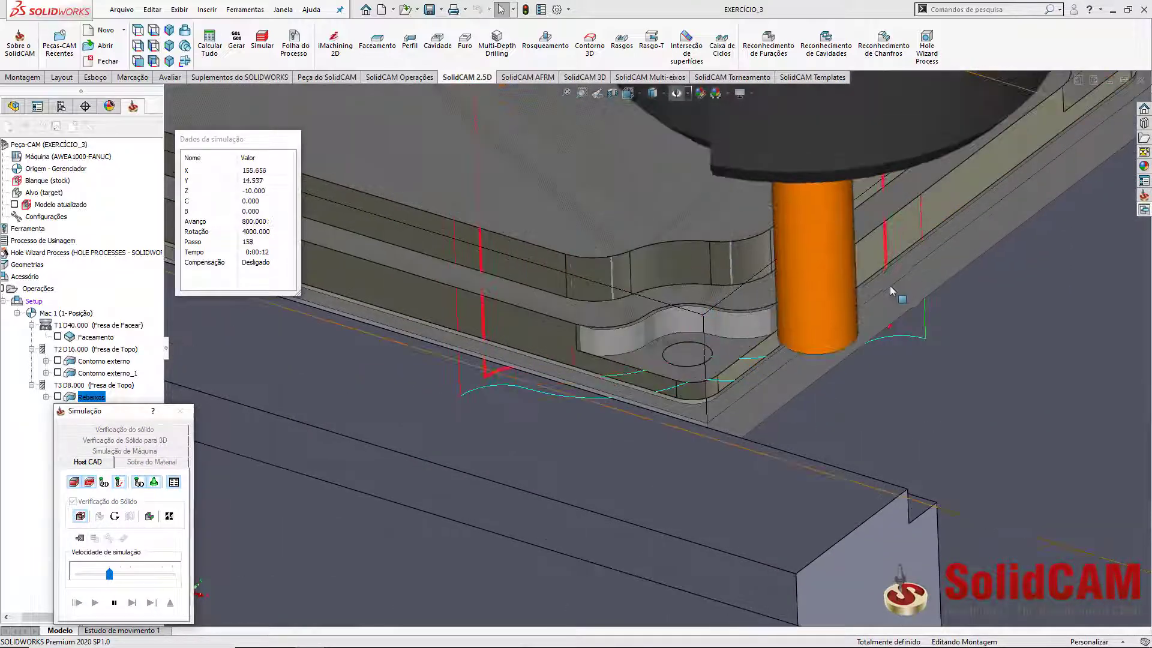
scroll(662, 320, "up", 1)
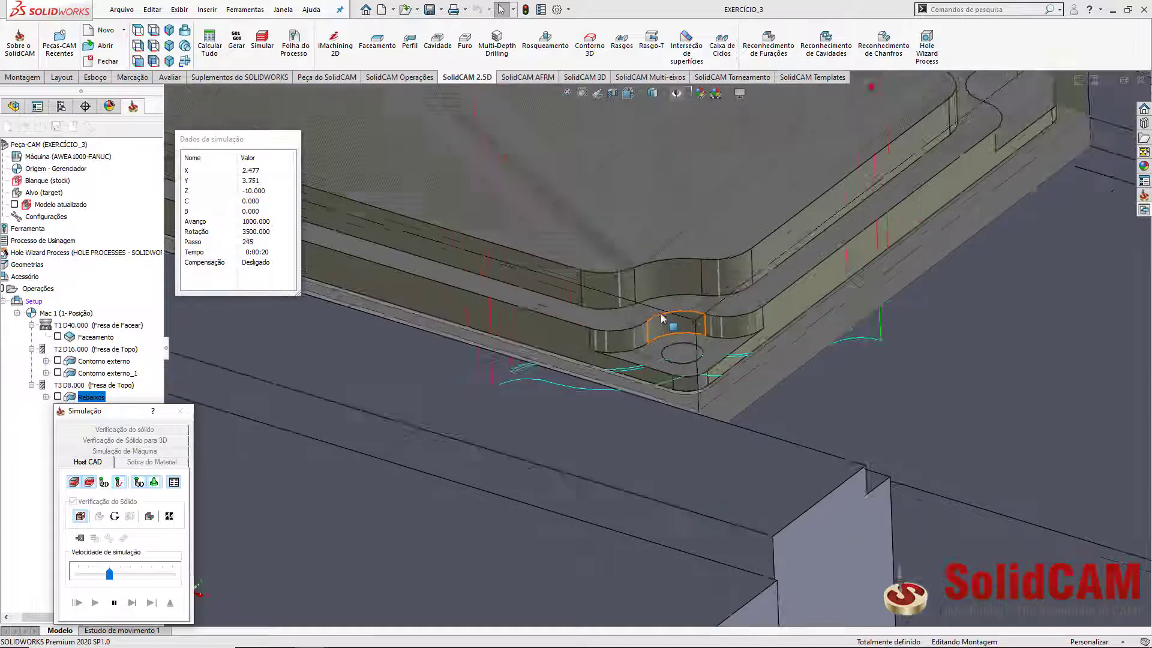
scroll(663, 318, "up", 10)
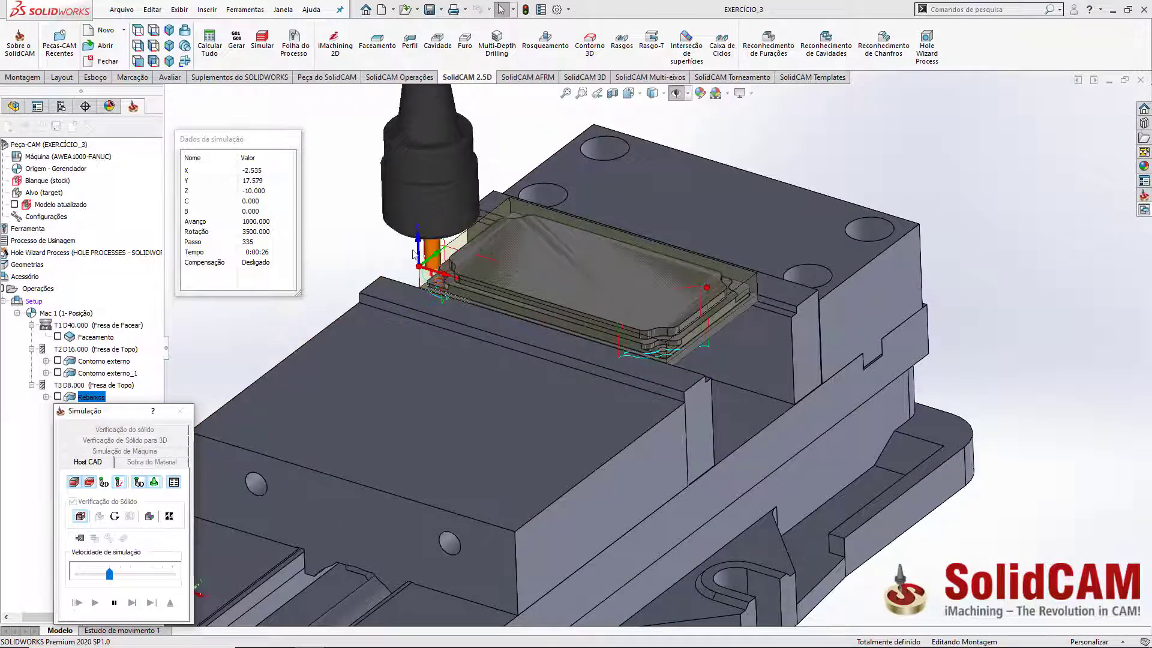
left_click(112, 602)
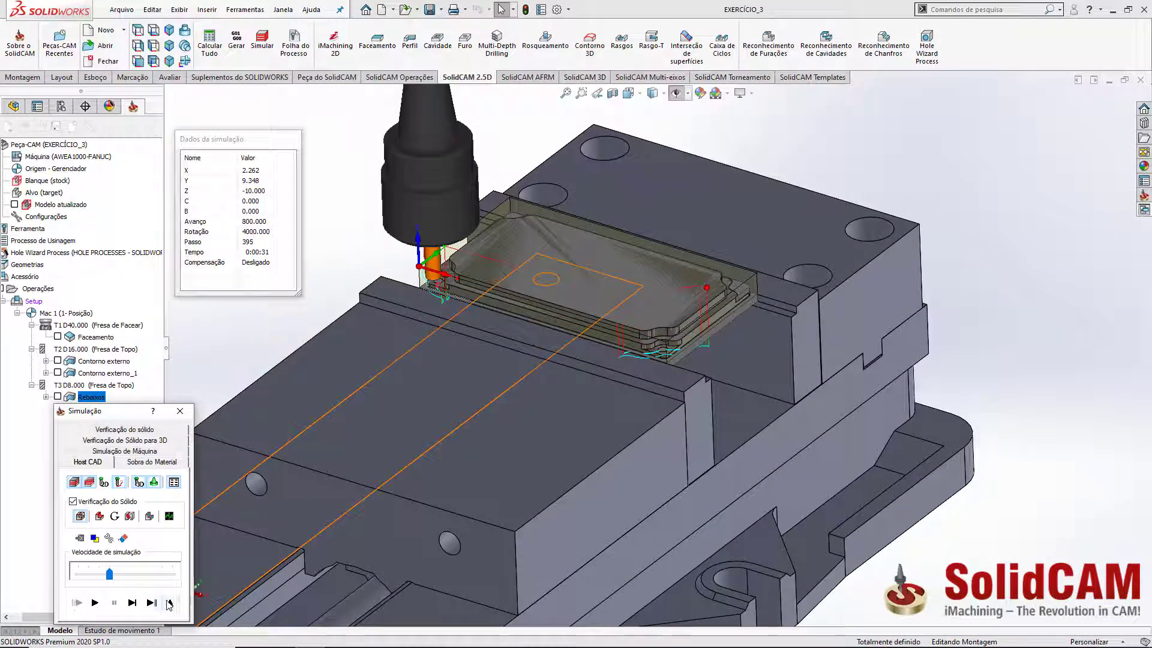
left_click(169, 602)
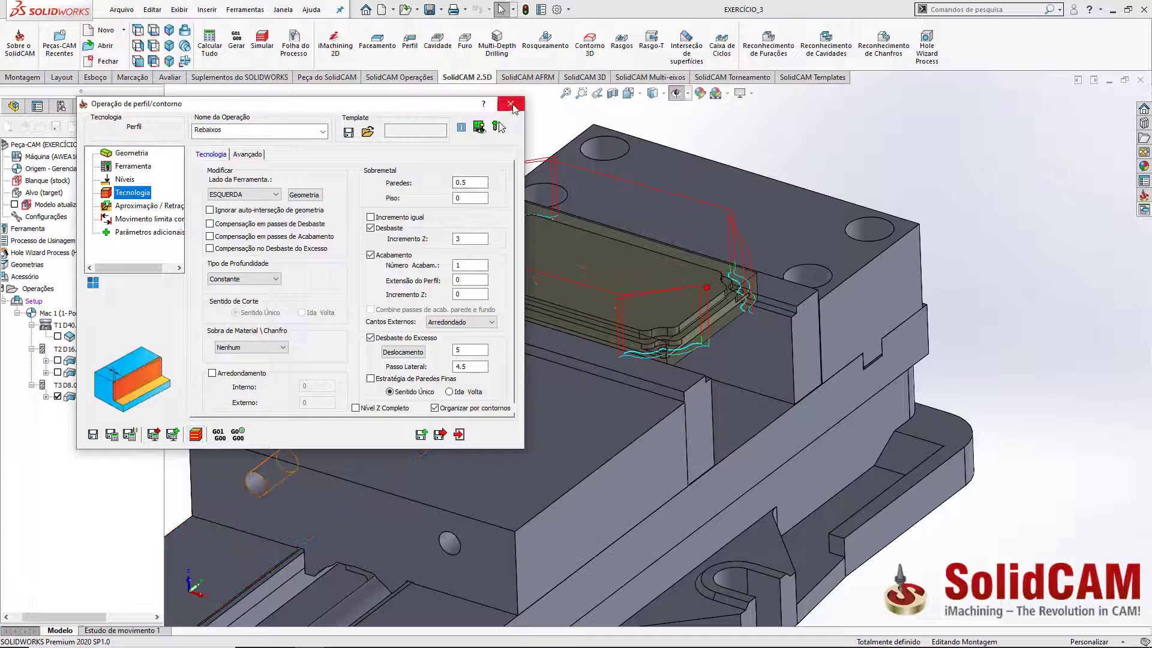
left_click(511, 105)
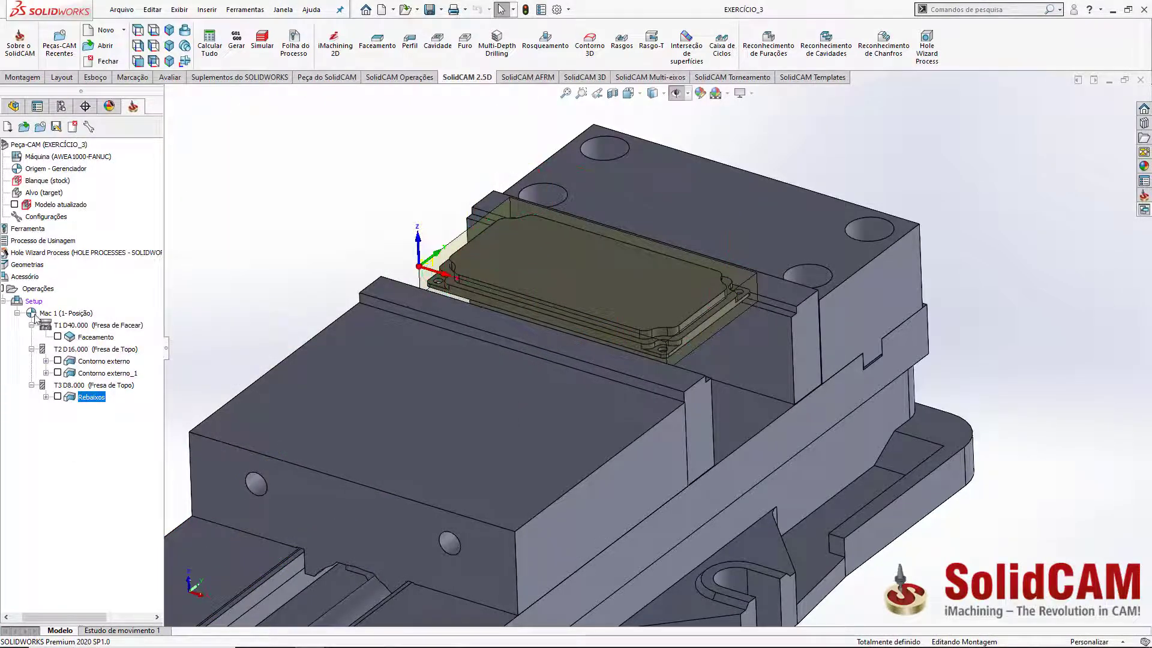
Run a solid verification simulation of all the operations on the stock held in the vise.
left_click(262, 42)
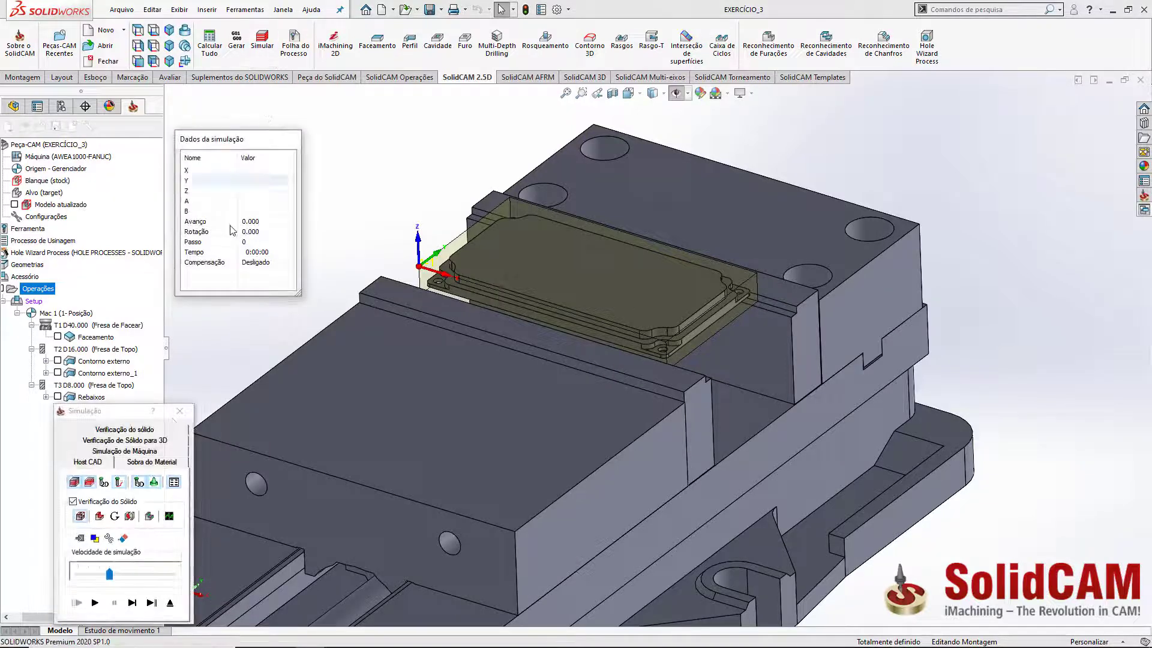
left_click(163, 432)
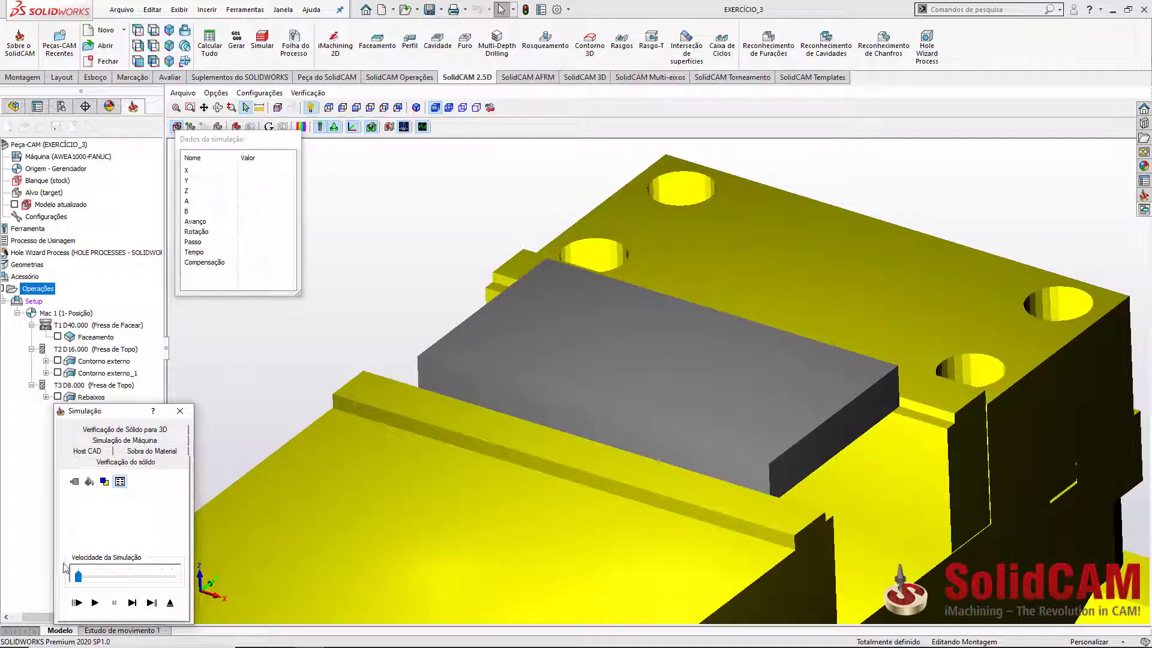
scroll(667, 461, "up", 5)
middle_click_drag(666, 461, 666, 513)
scroll(674, 481, "down", 3)
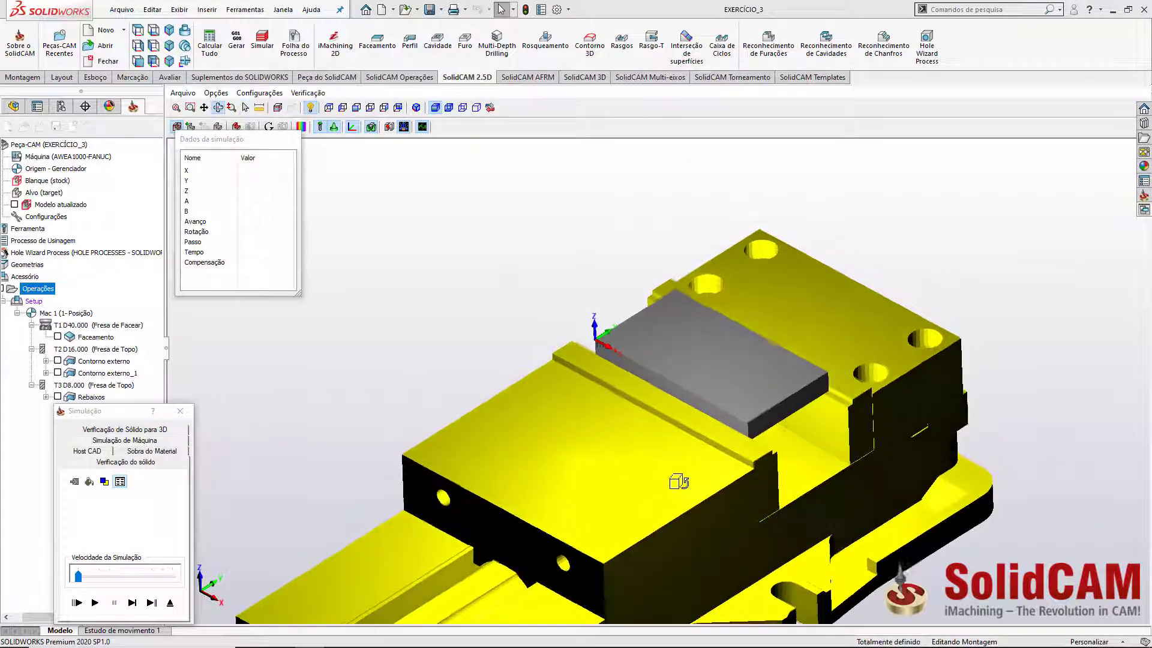
left_click(95, 602)
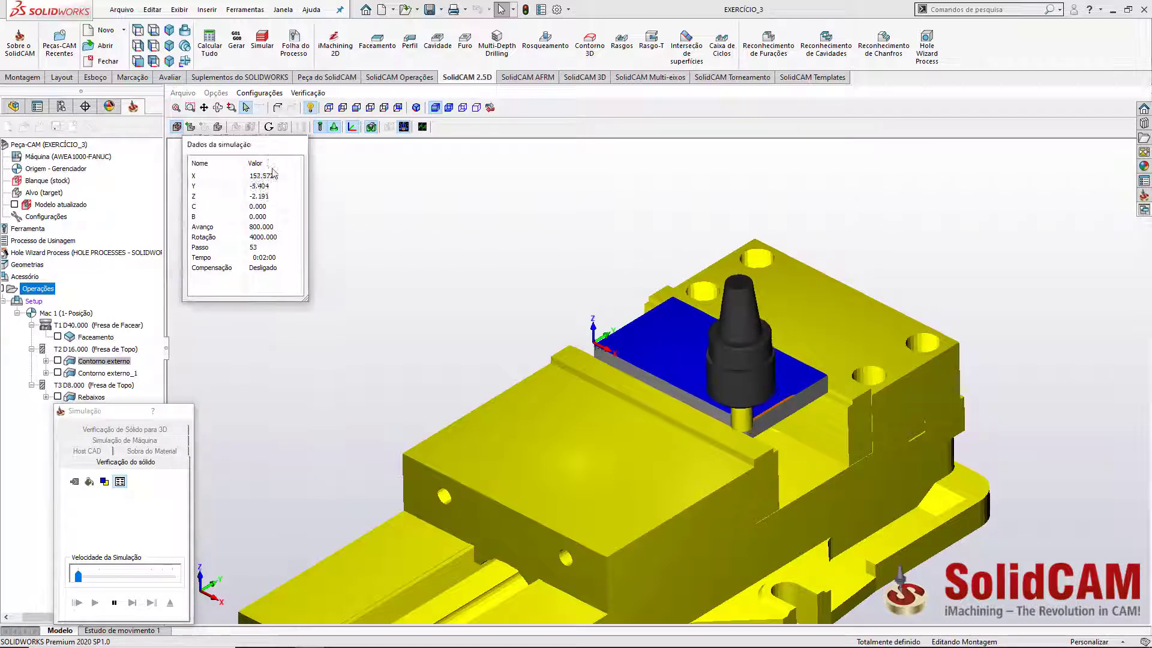
Reposition the simulation data window and raise the simulation speed to follow the external contours and the Rebaixos corner recesses to the end.
left_click_drag(282, 139, 314, 182)
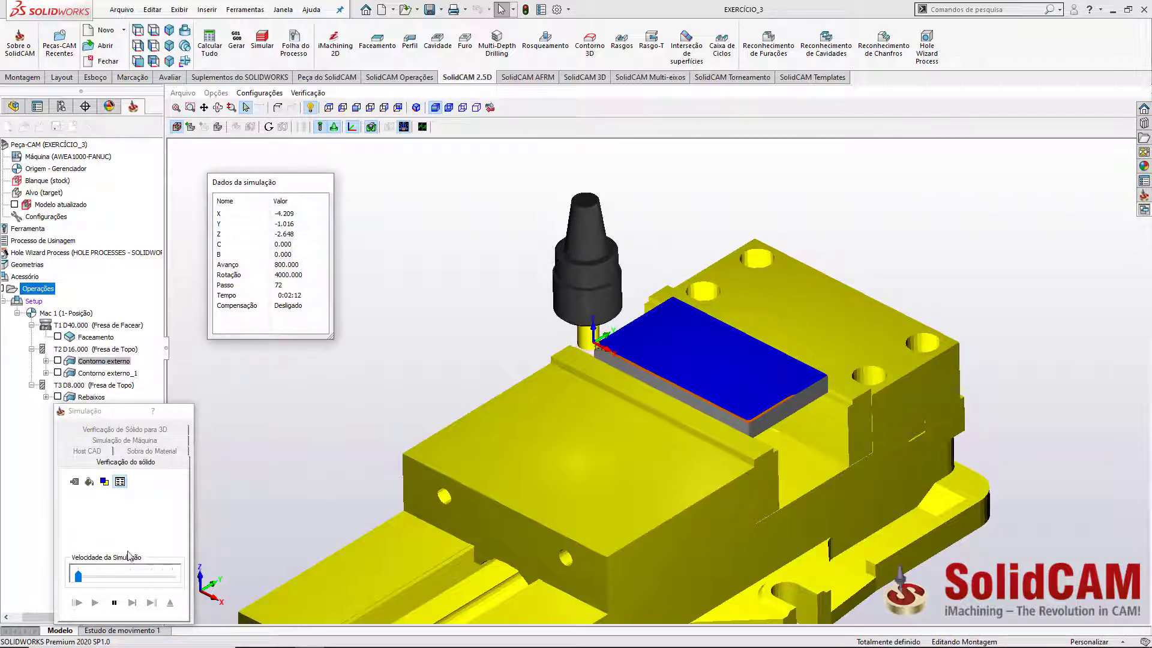
left_click_drag(96, 578, 114, 577)
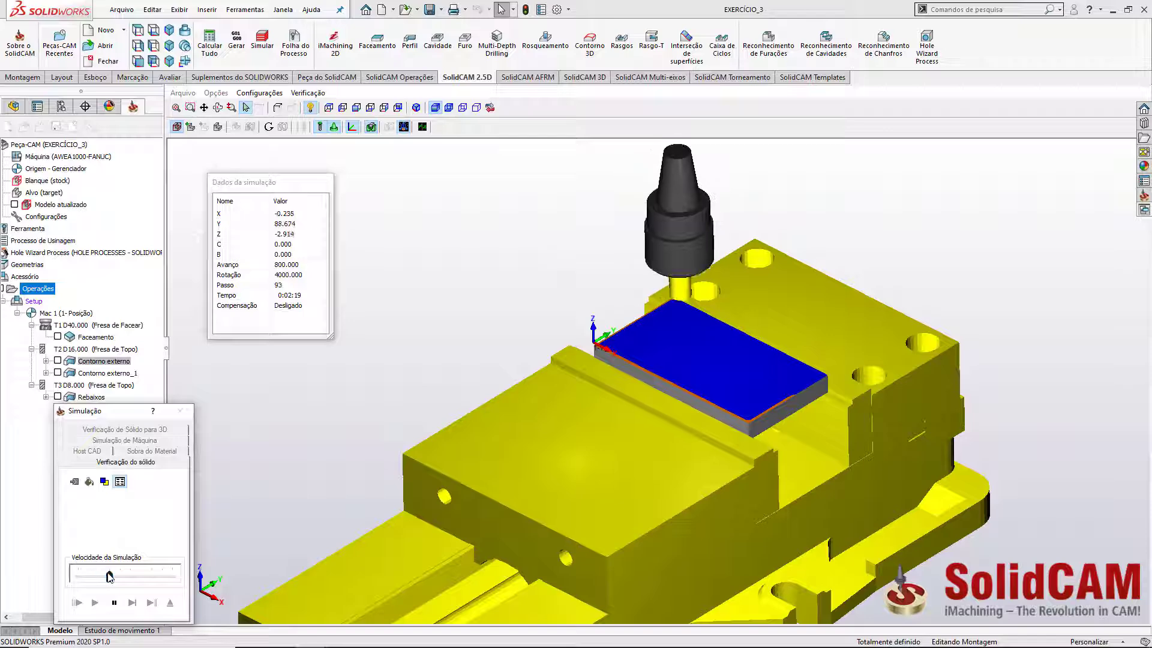
scroll(306, 524, "up", 3)
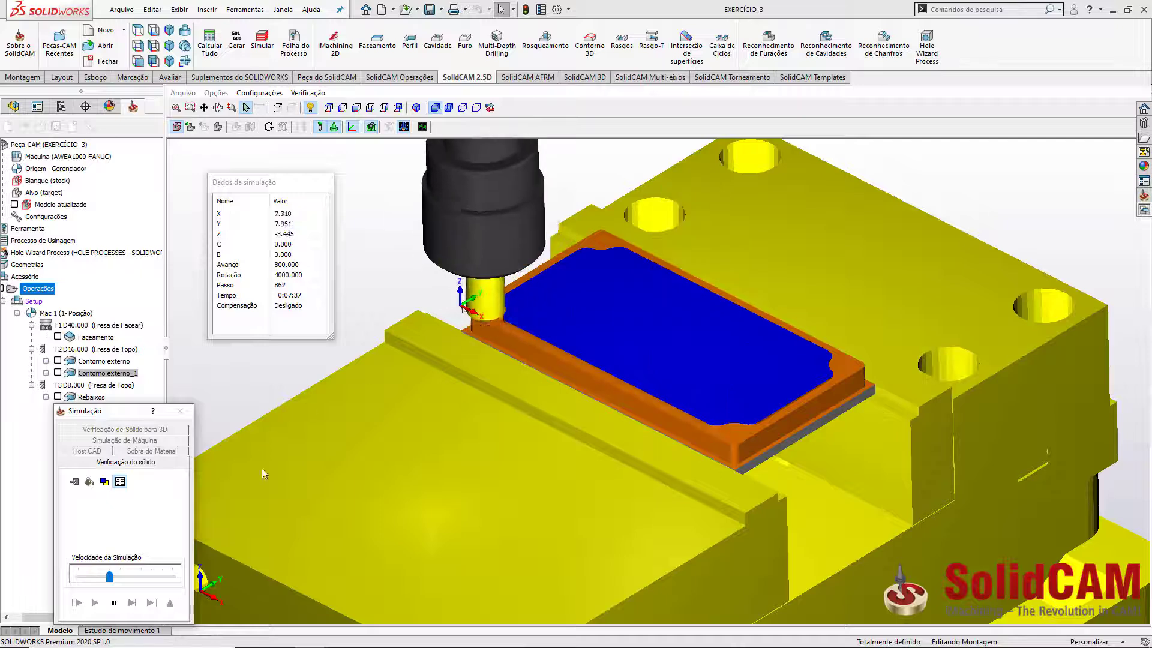
left_click(124, 577)
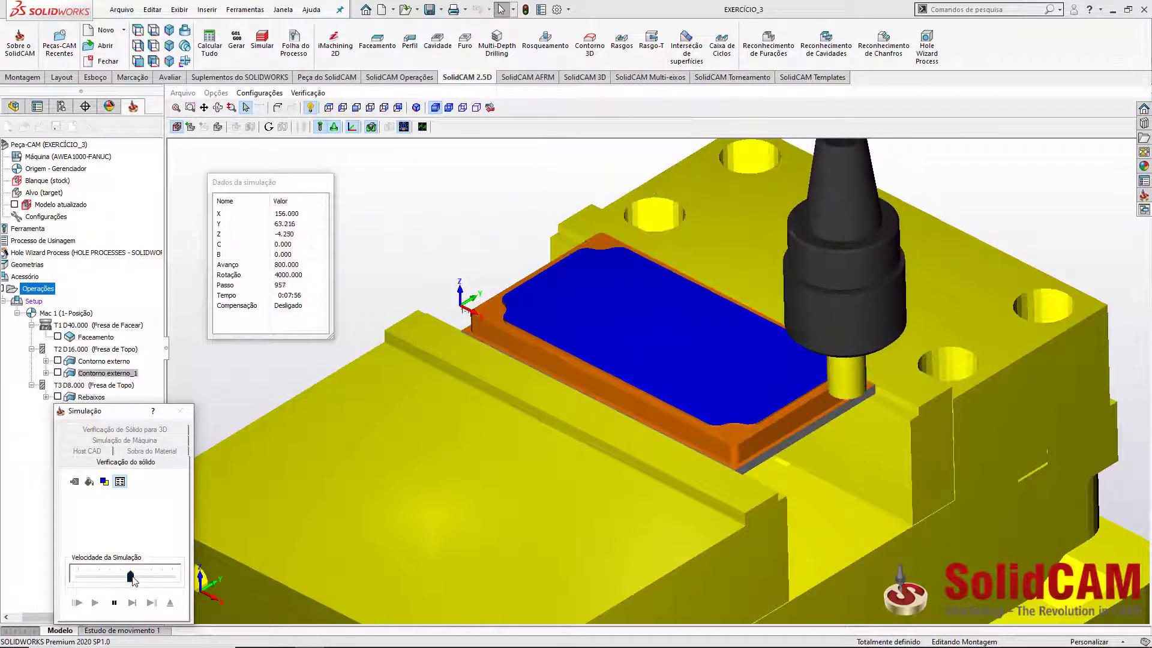
left_click(139, 578)
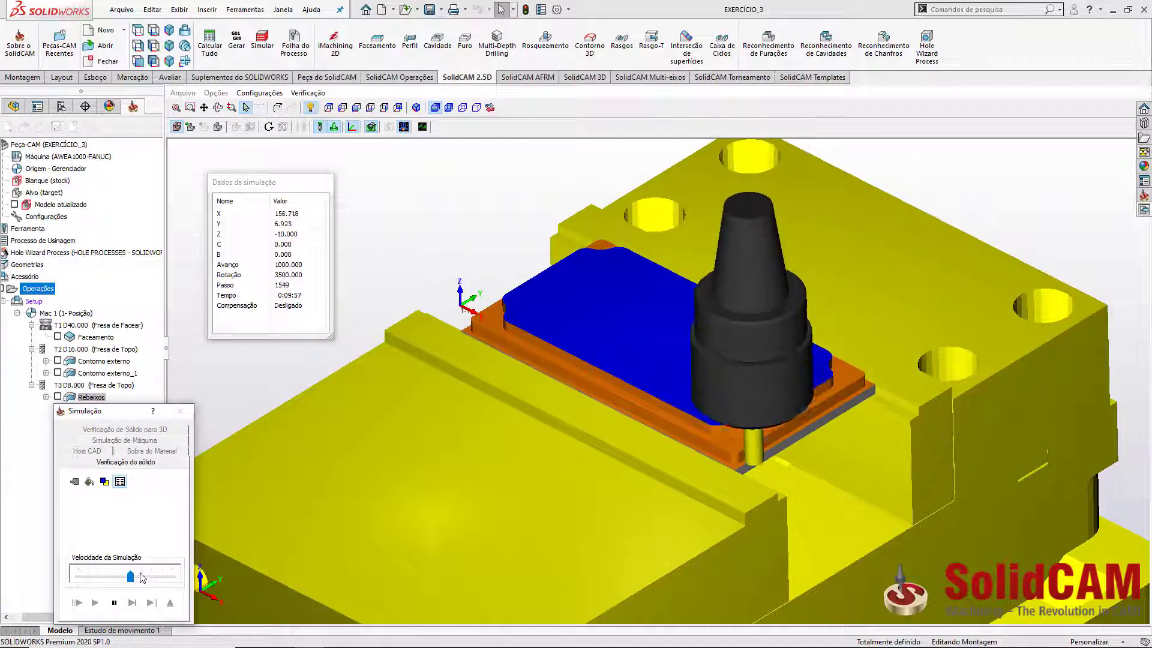
scroll(730, 473, "up", 4)
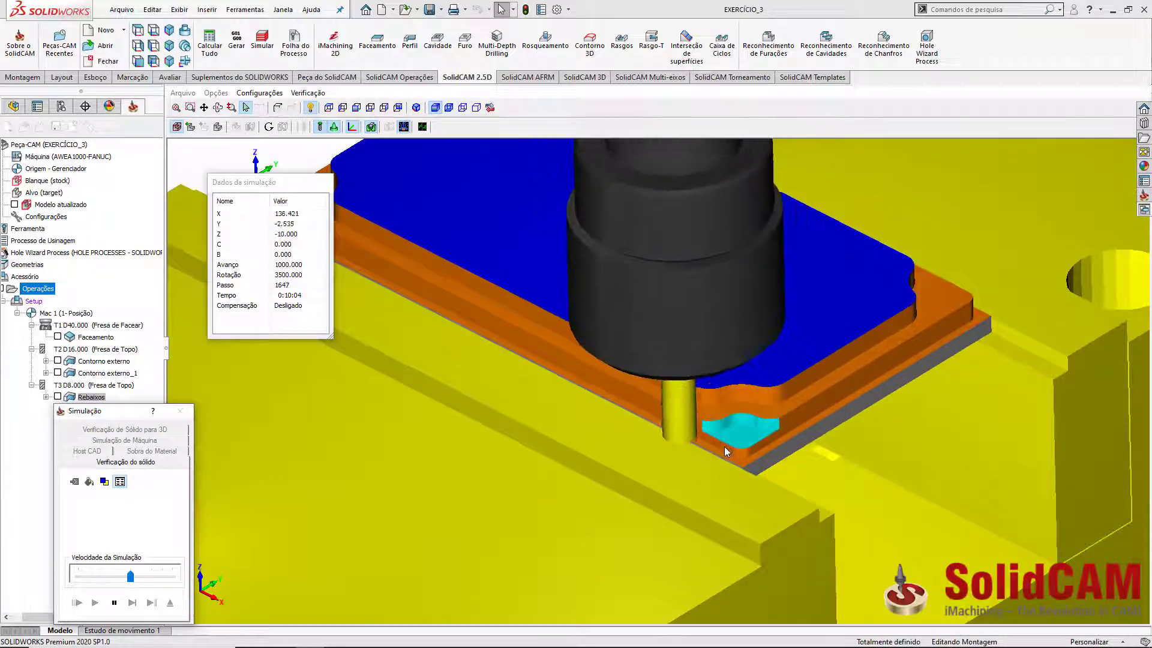
scroll(725, 441, "down", 4)
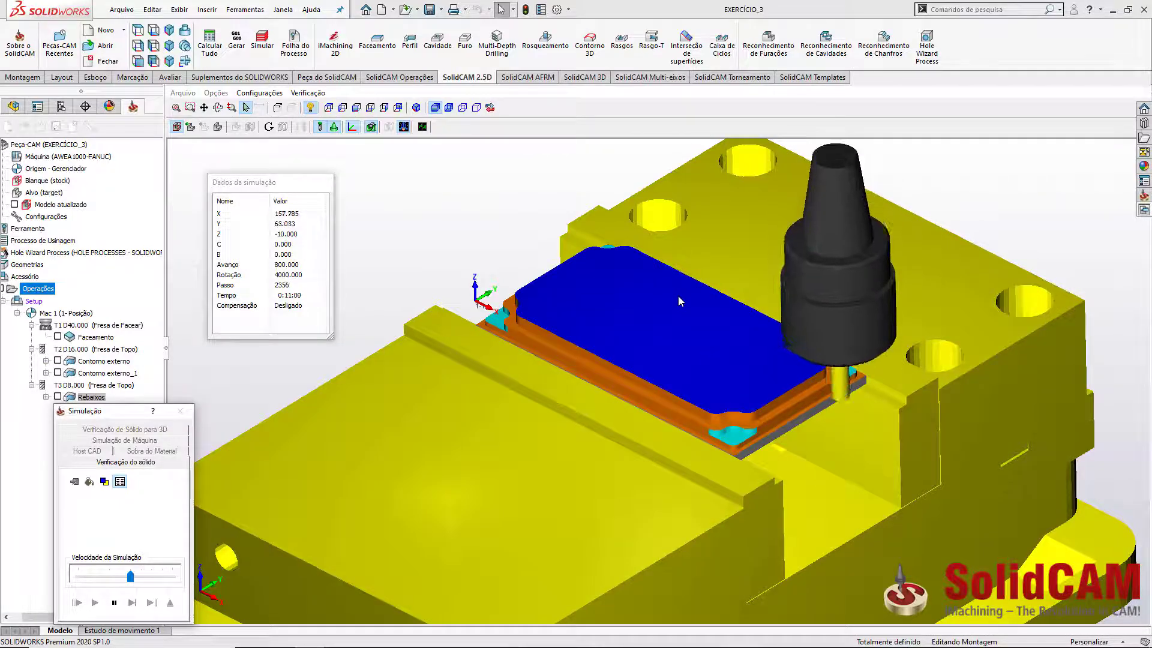
Compare the simulated part with the target model to examine the remaining material, close the simulation, and return the model to the isometric view.
middle_click_drag(683, 296, 686, 310)
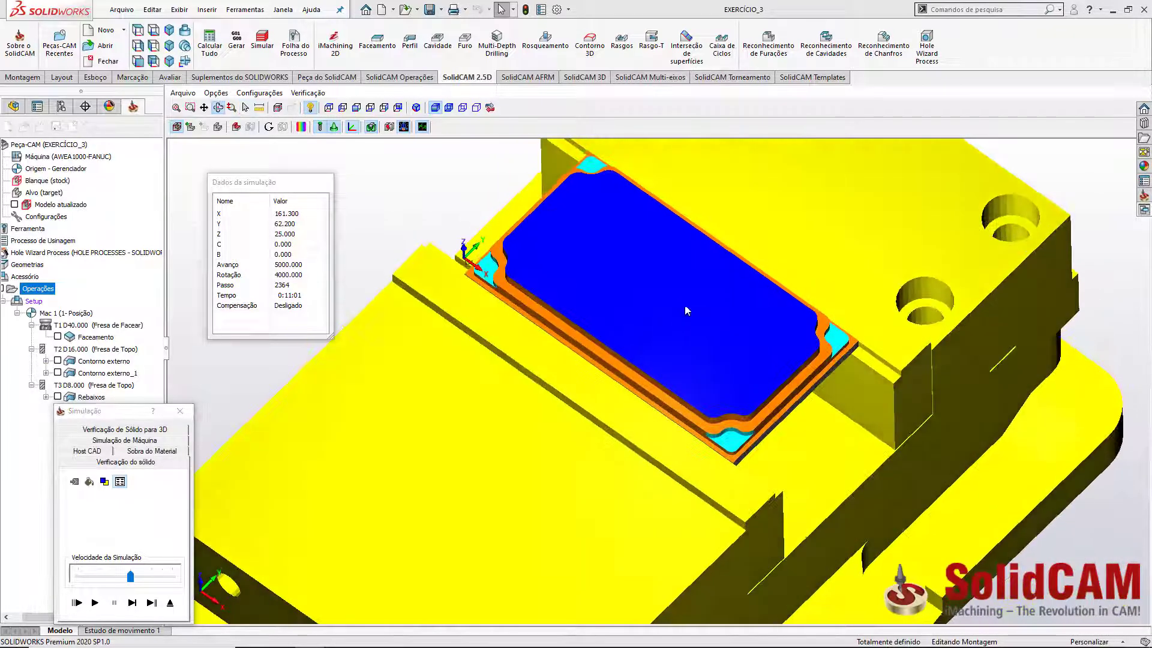
scroll(663, 244, "up", 3)
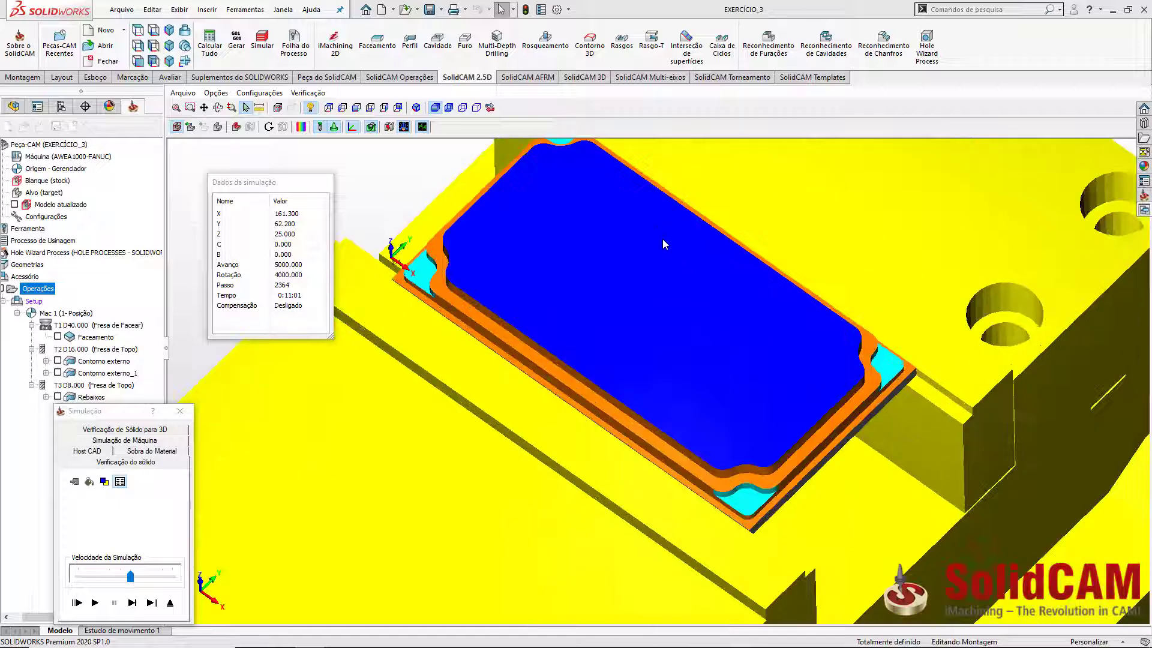
left_click(237, 127)
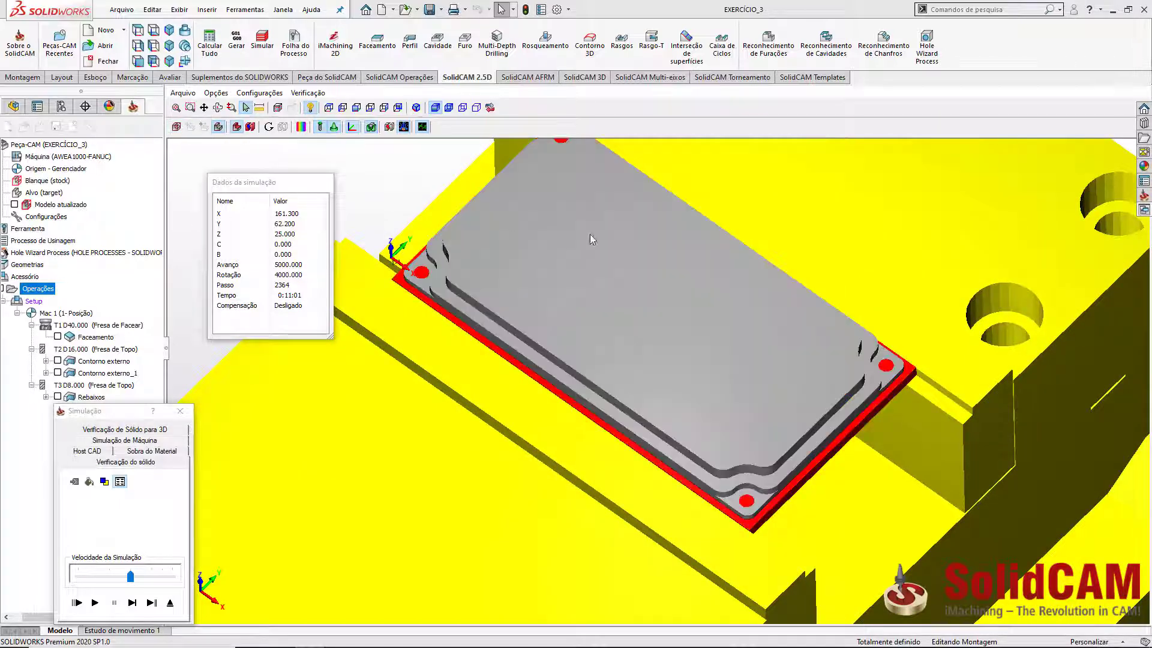
middle_click_drag(679, 225, 678, 316)
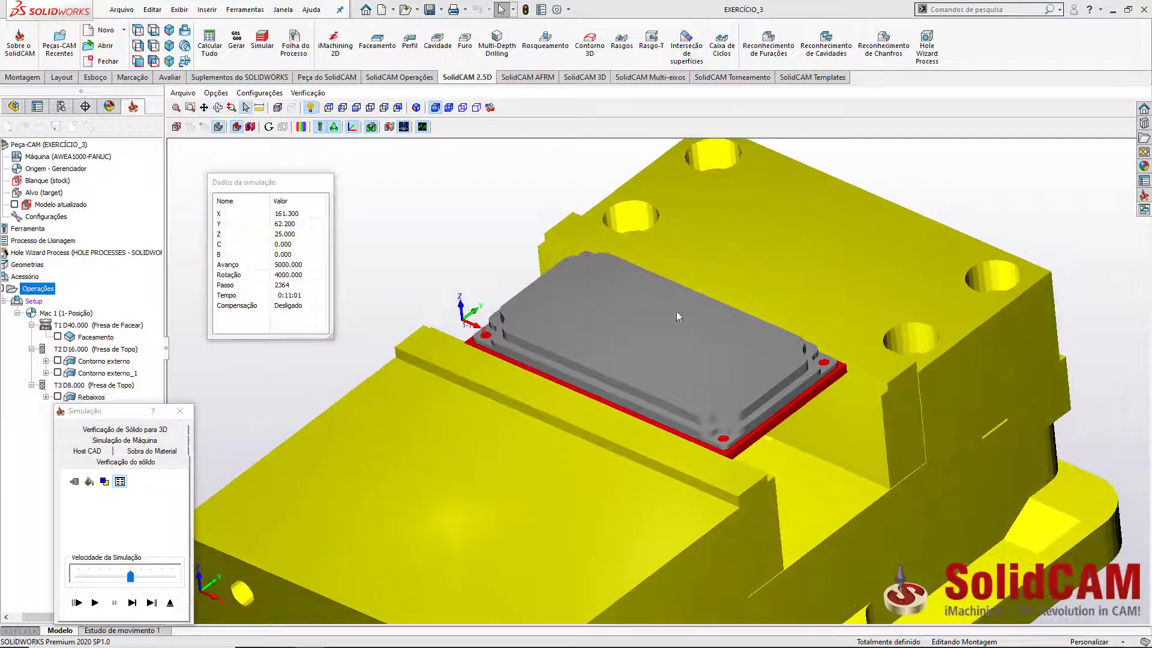
left_click(184, 414)
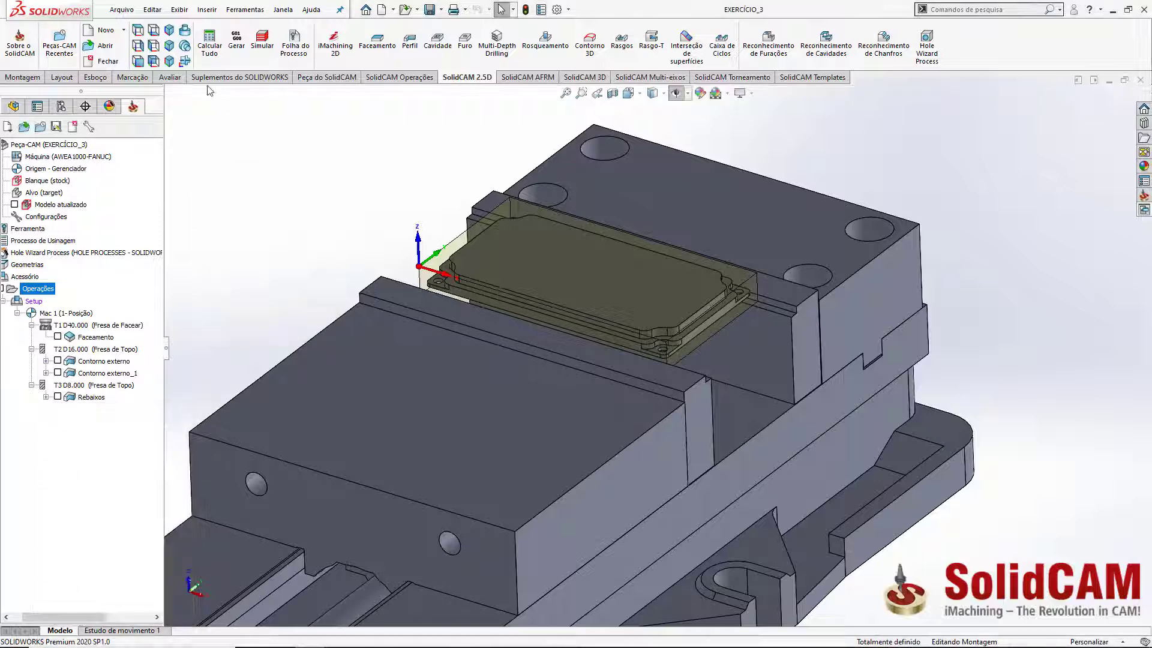
left_click(170, 31)
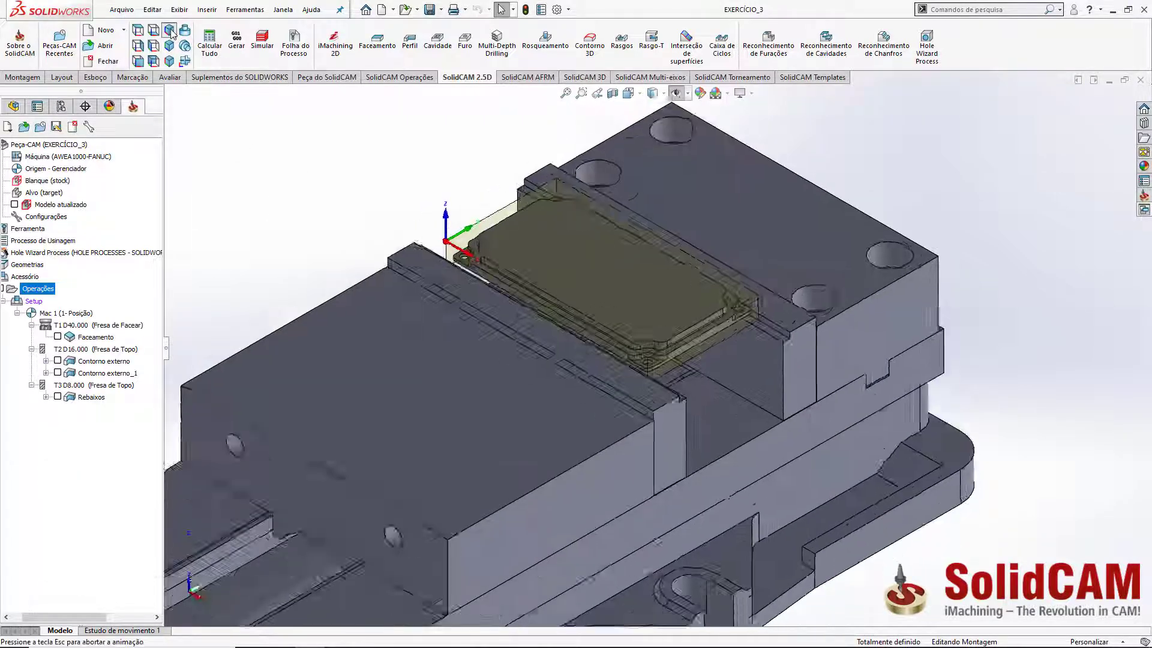